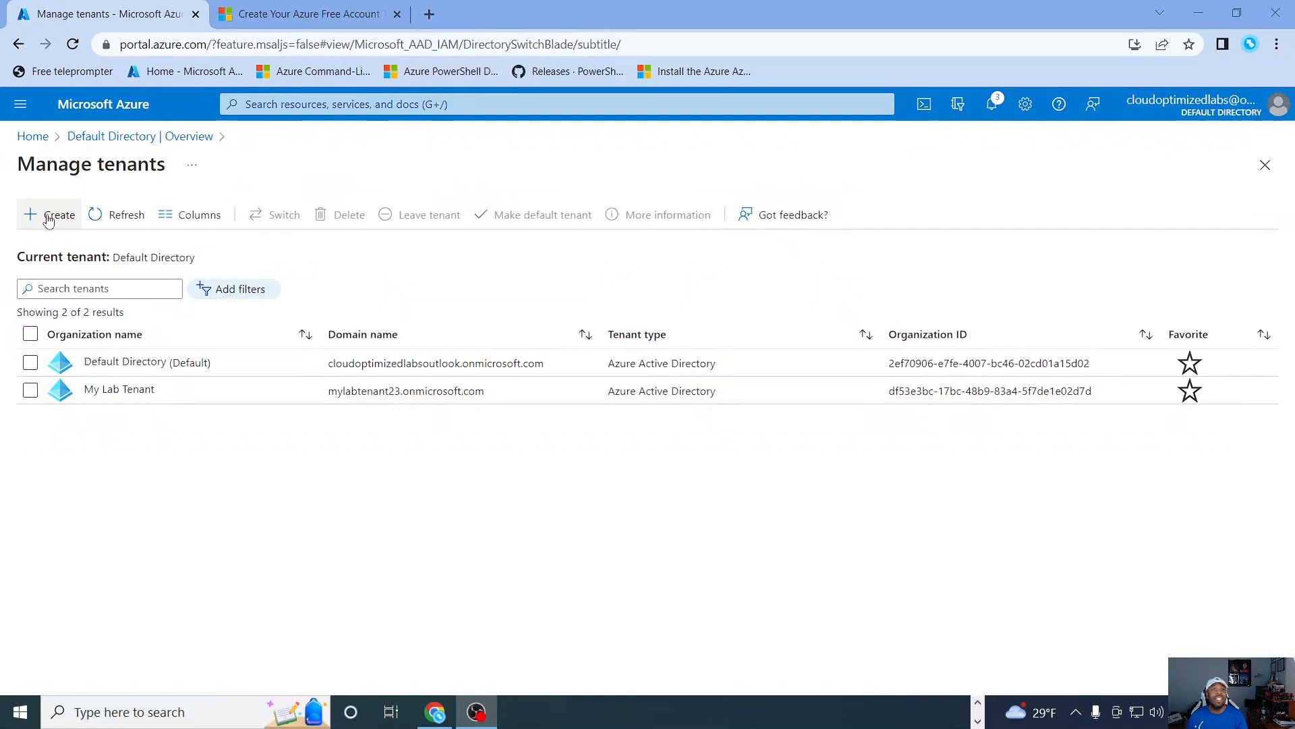
- Configure a new Azure Active Directory tenant with organization name The-OC-lab and initial domain name theoclab, up to its review
left_click(48, 216)
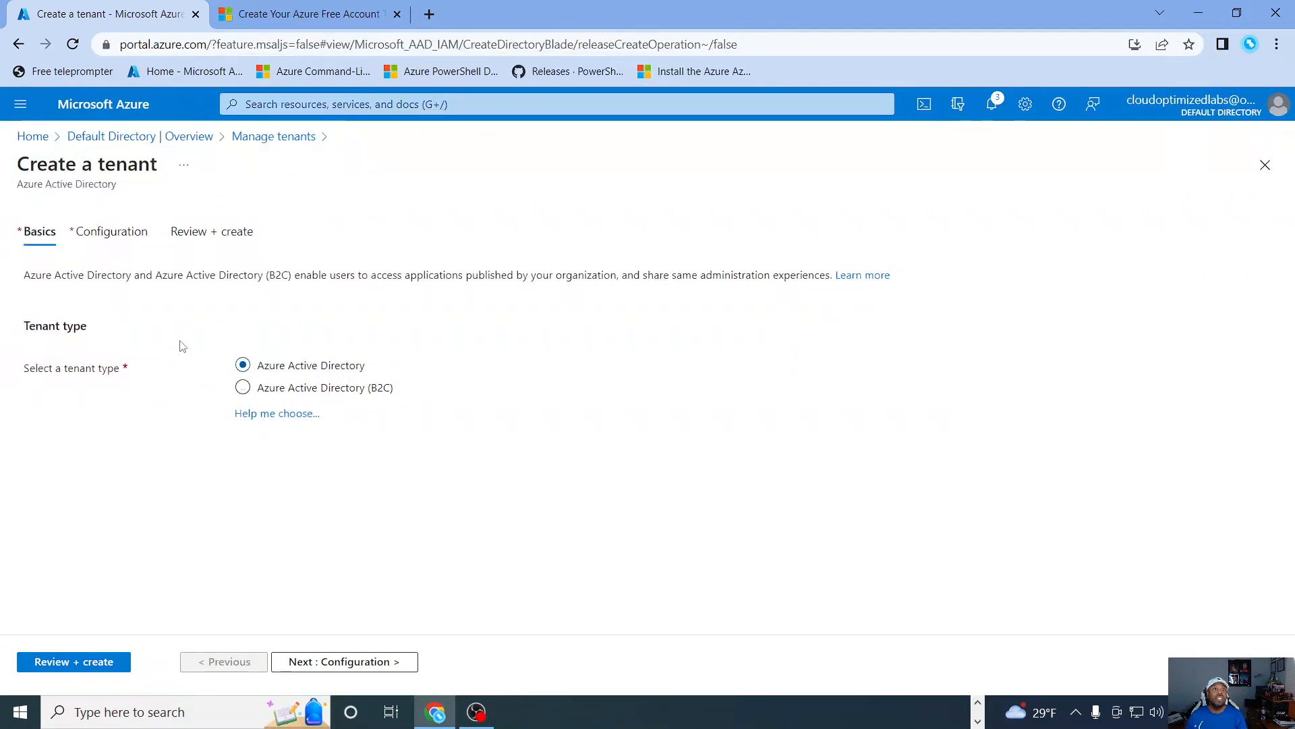
left_click(345, 662)
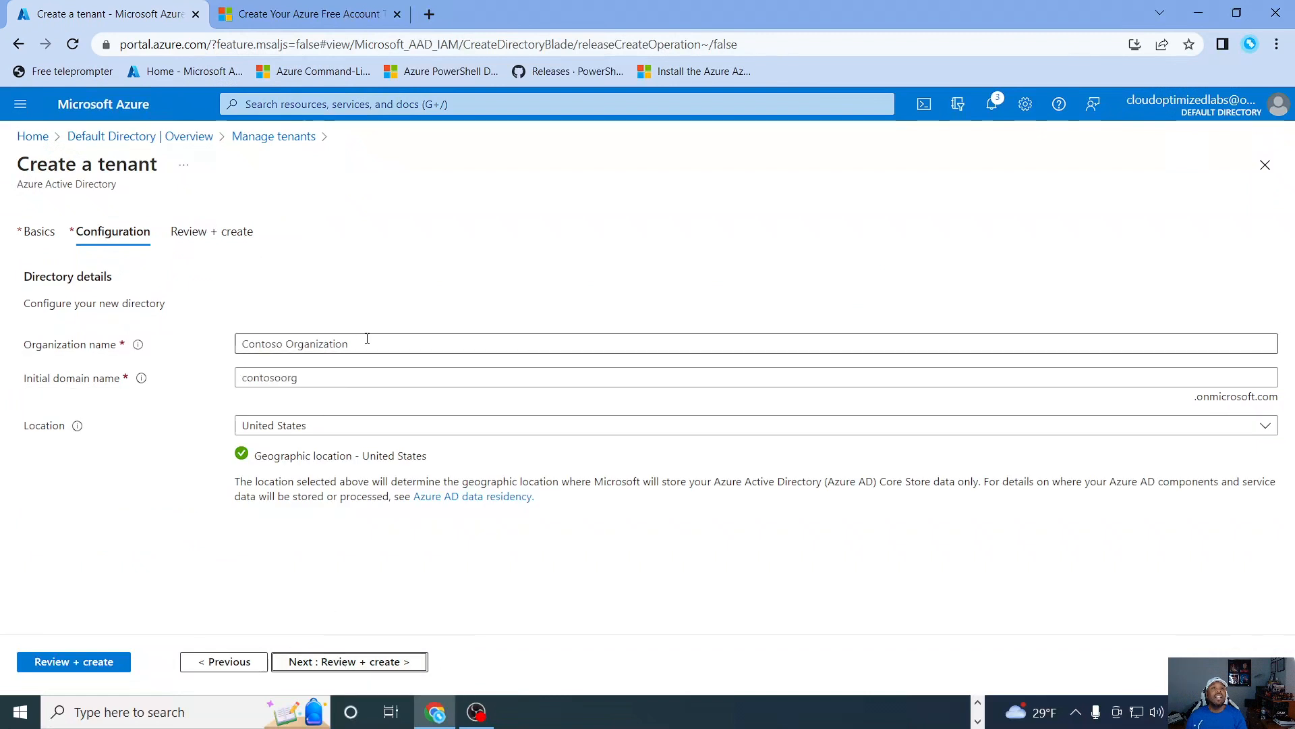
left_click(369, 341)
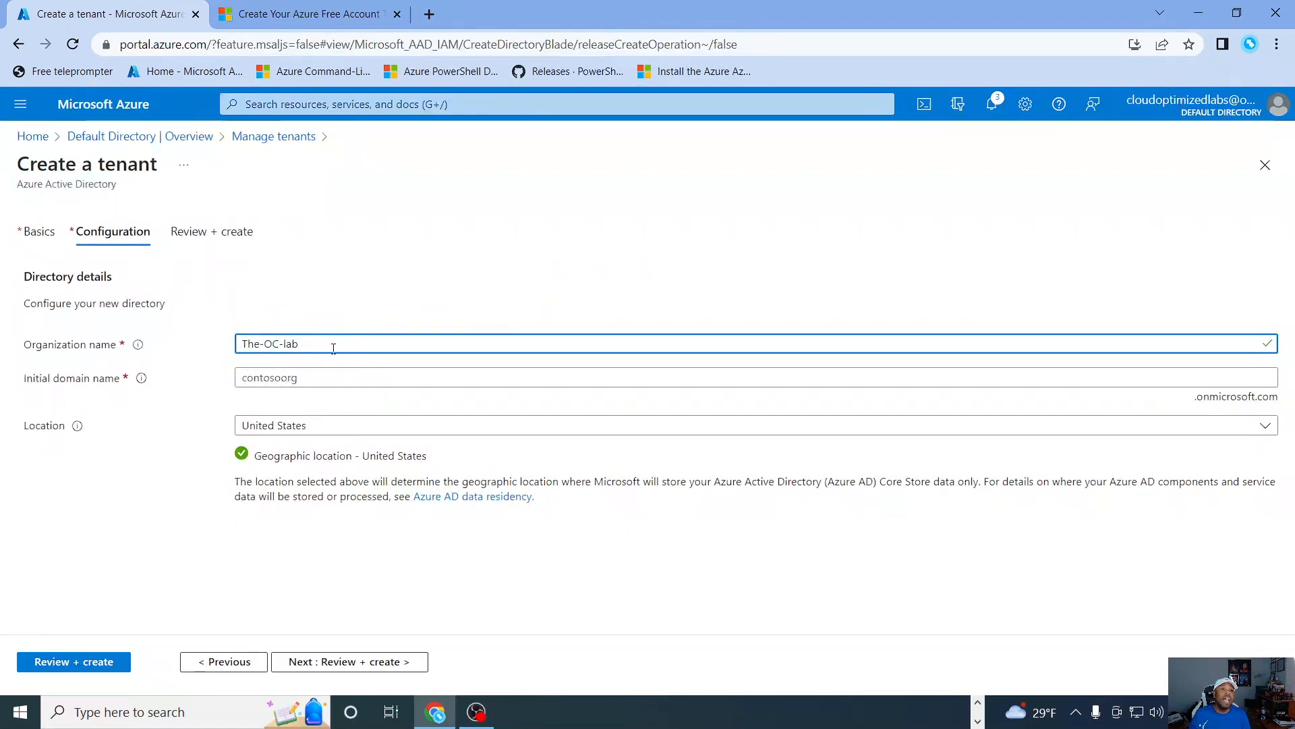
left_click(318, 379)
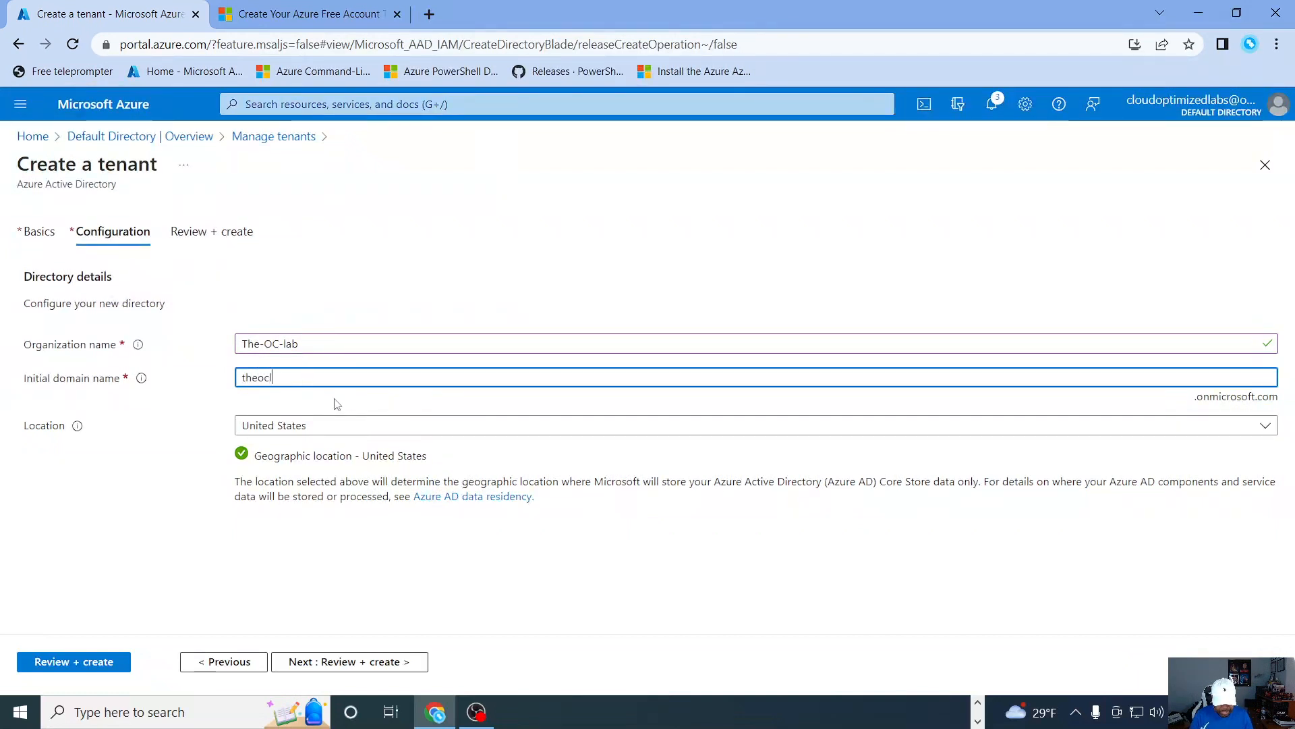
type("theoclb")
key("BackSpace")
type("ab")
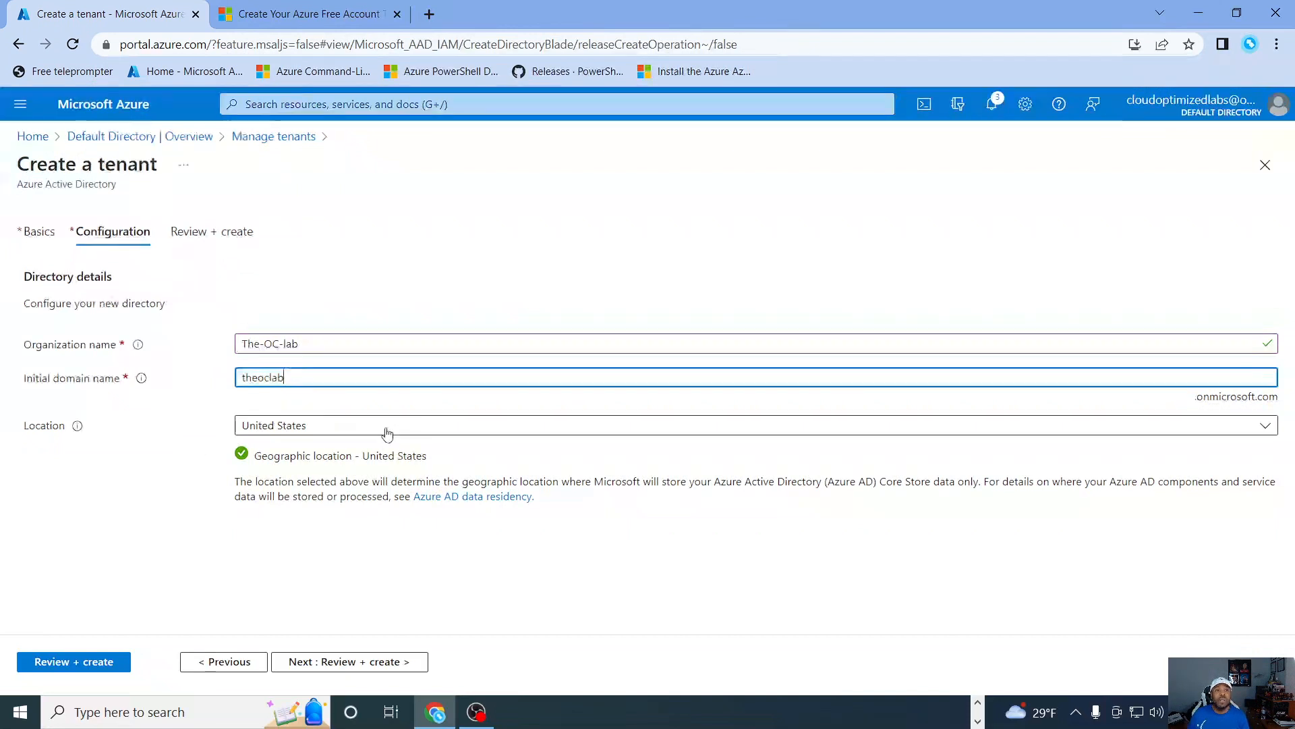
left_click(372, 662)
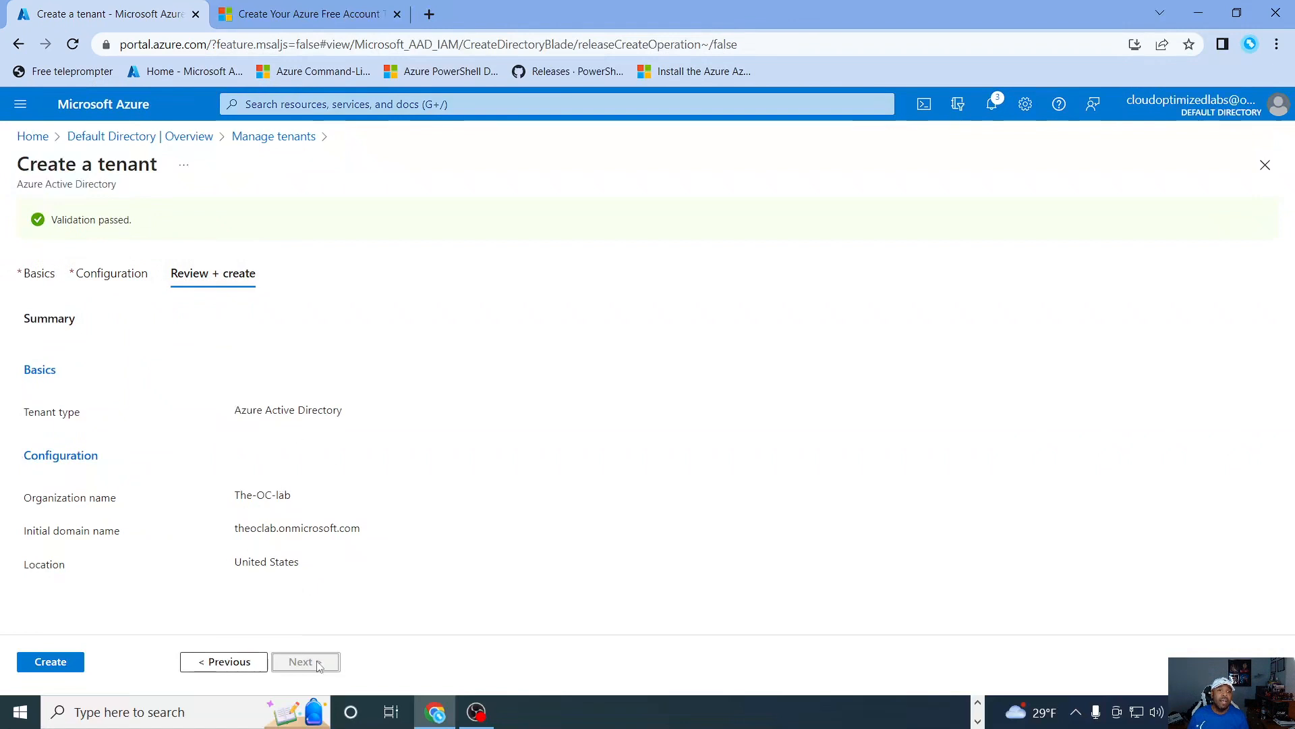
- Create the reviewed tenant and submit the CAPTCHA letters for the robot check
left_click(41, 664)
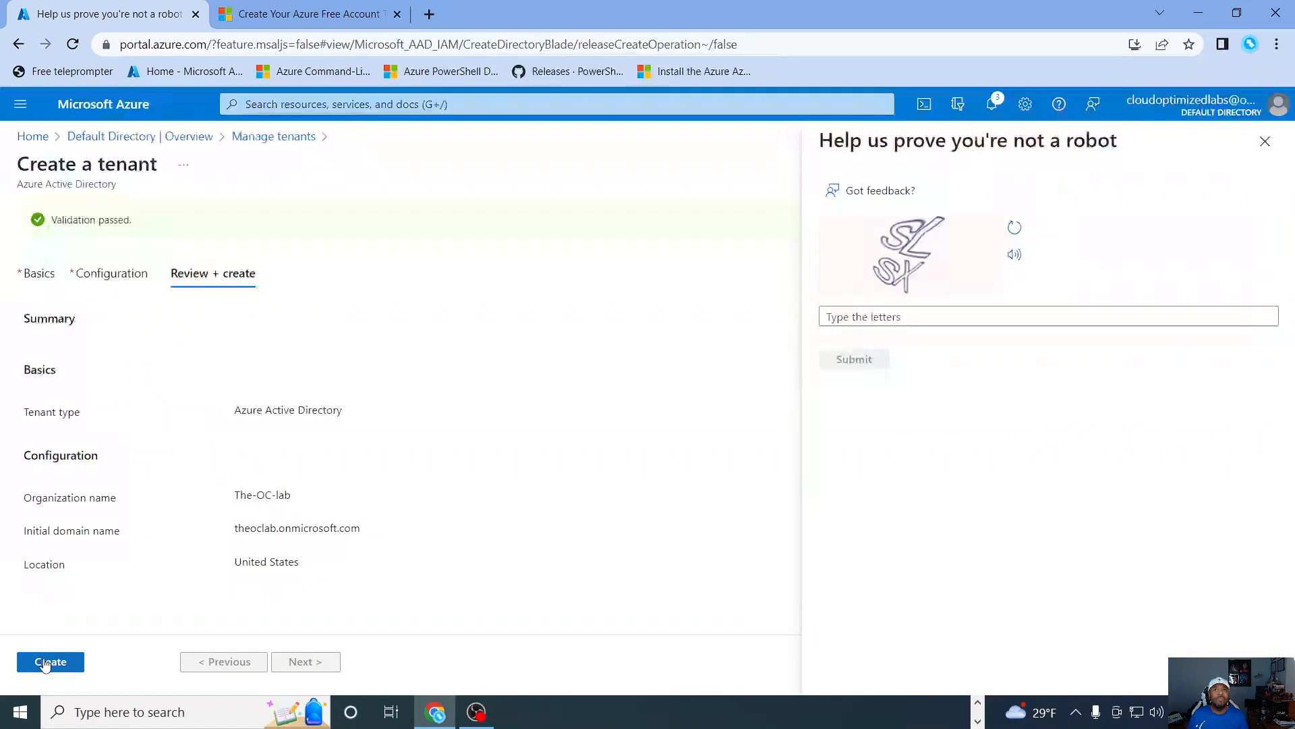
left_click(856, 317)
left_click(862, 316)
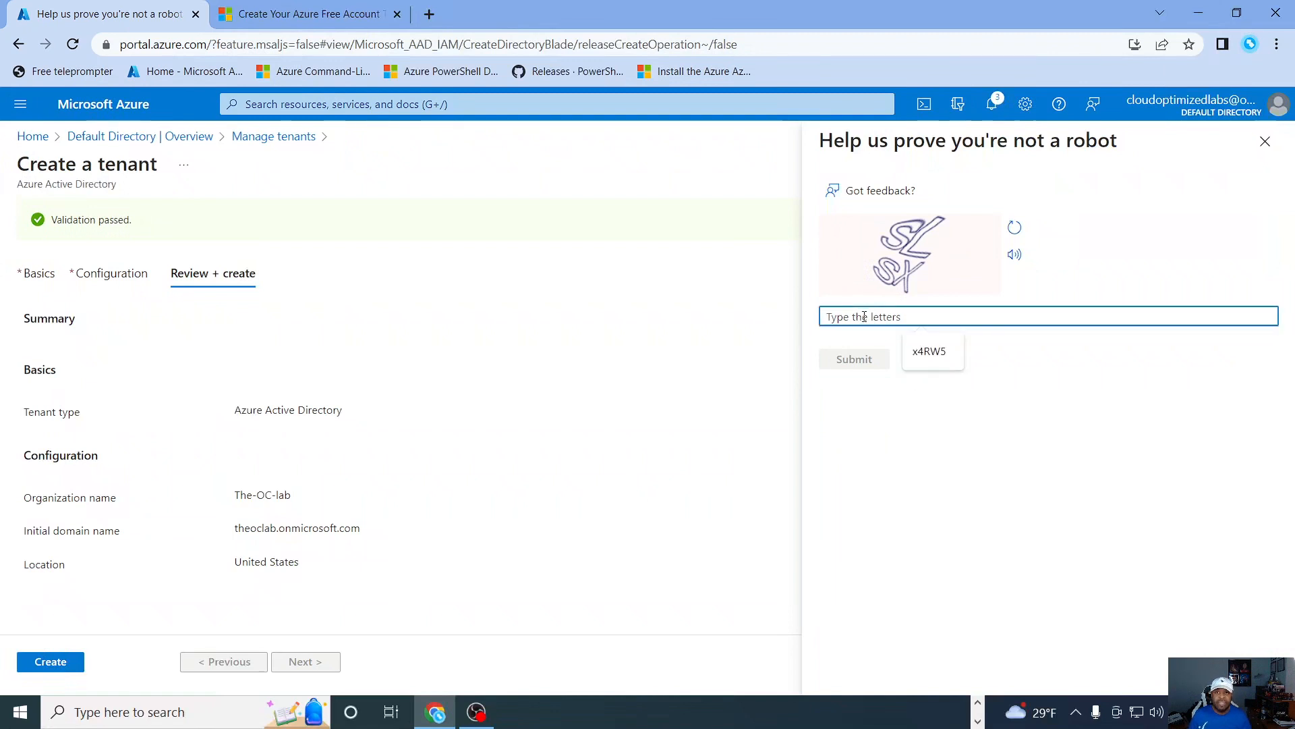
type("SLSX")
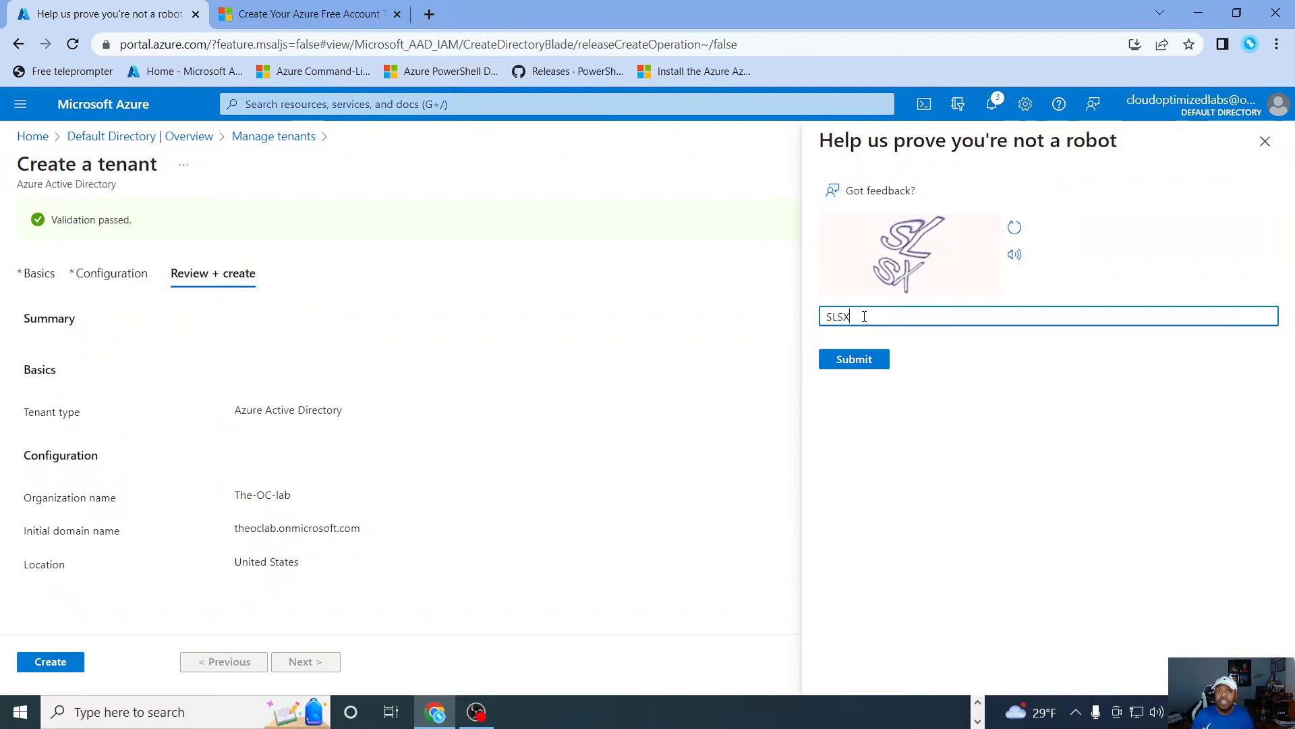
left_click(869, 362)
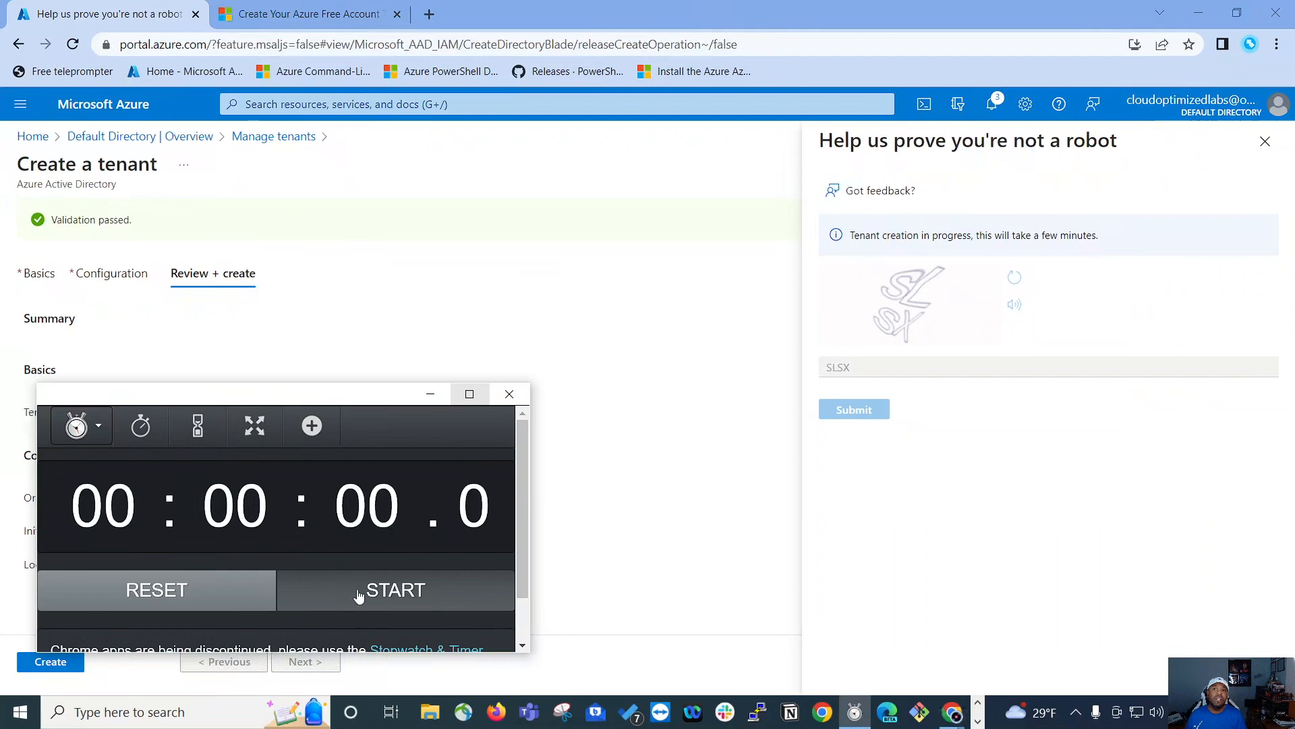
- Time the tenant creation with the stopwatch and open the new The-OC-lab tenant
left_click(358, 595)
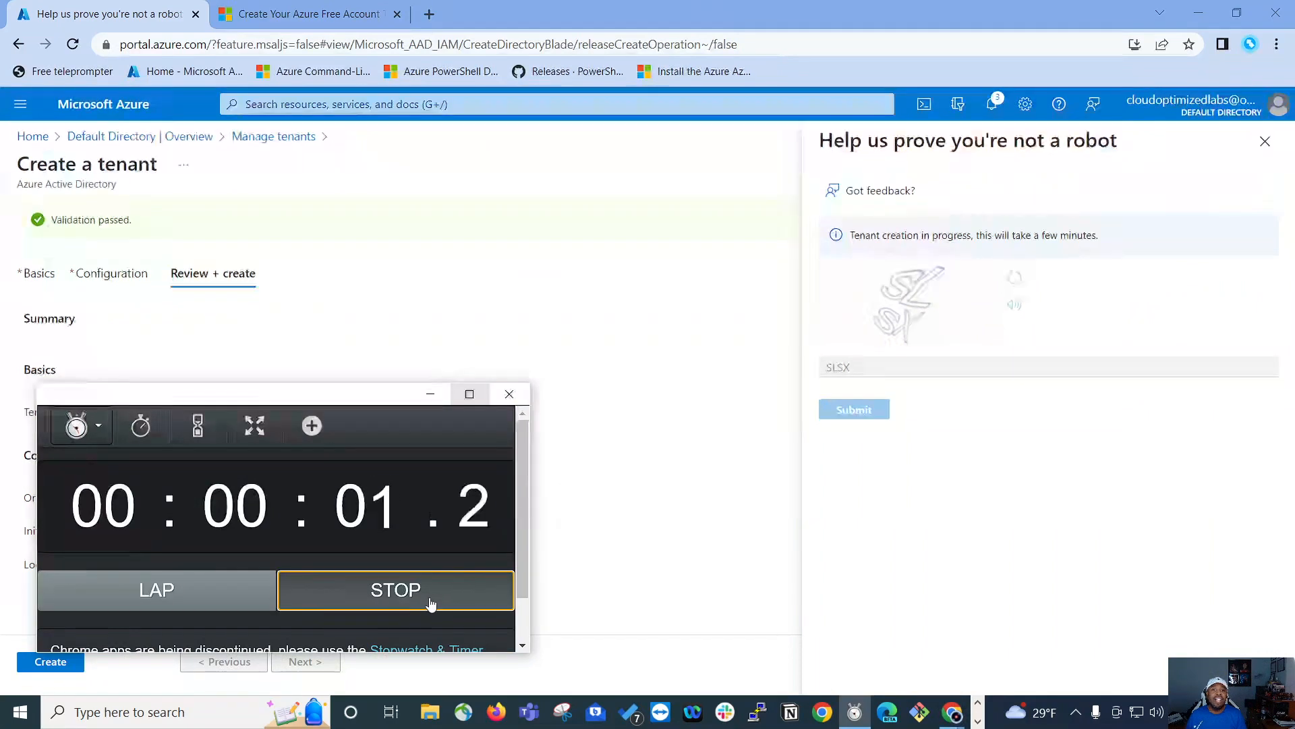
left_click_drag(270, 393, 508, 368)
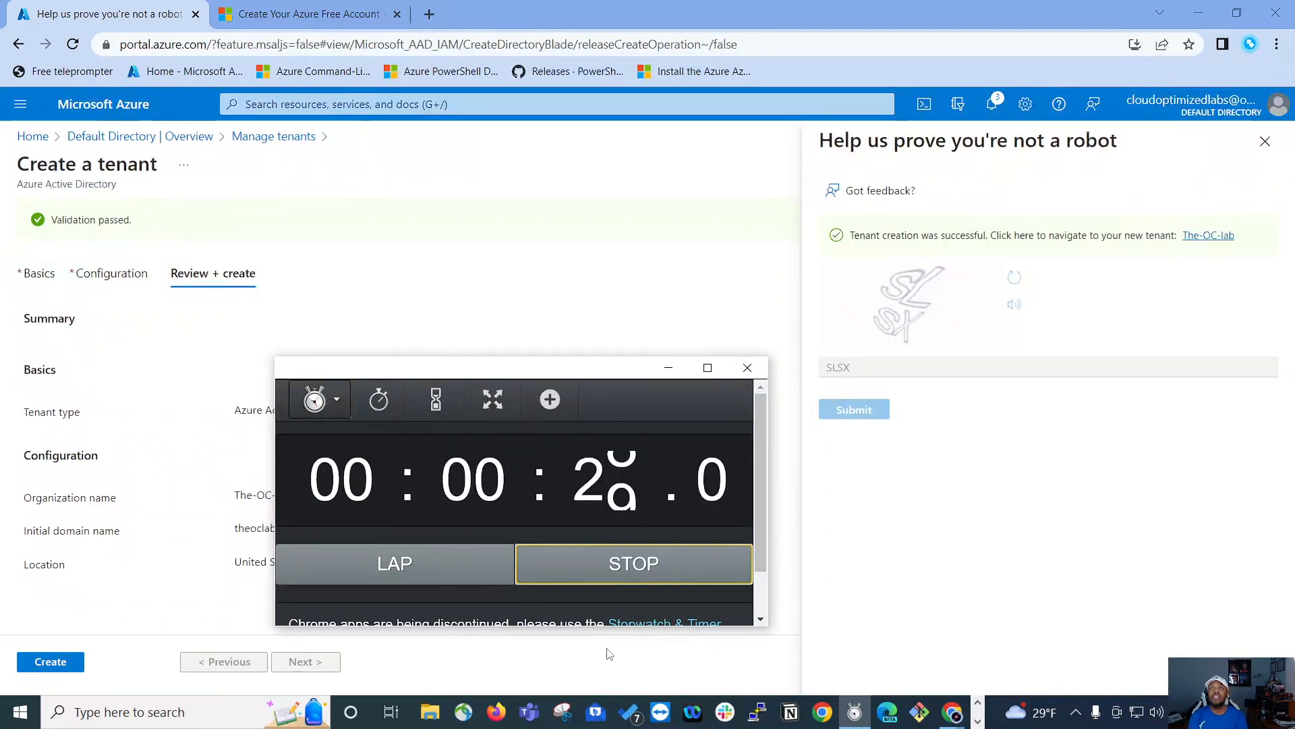
left_click(608, 570)
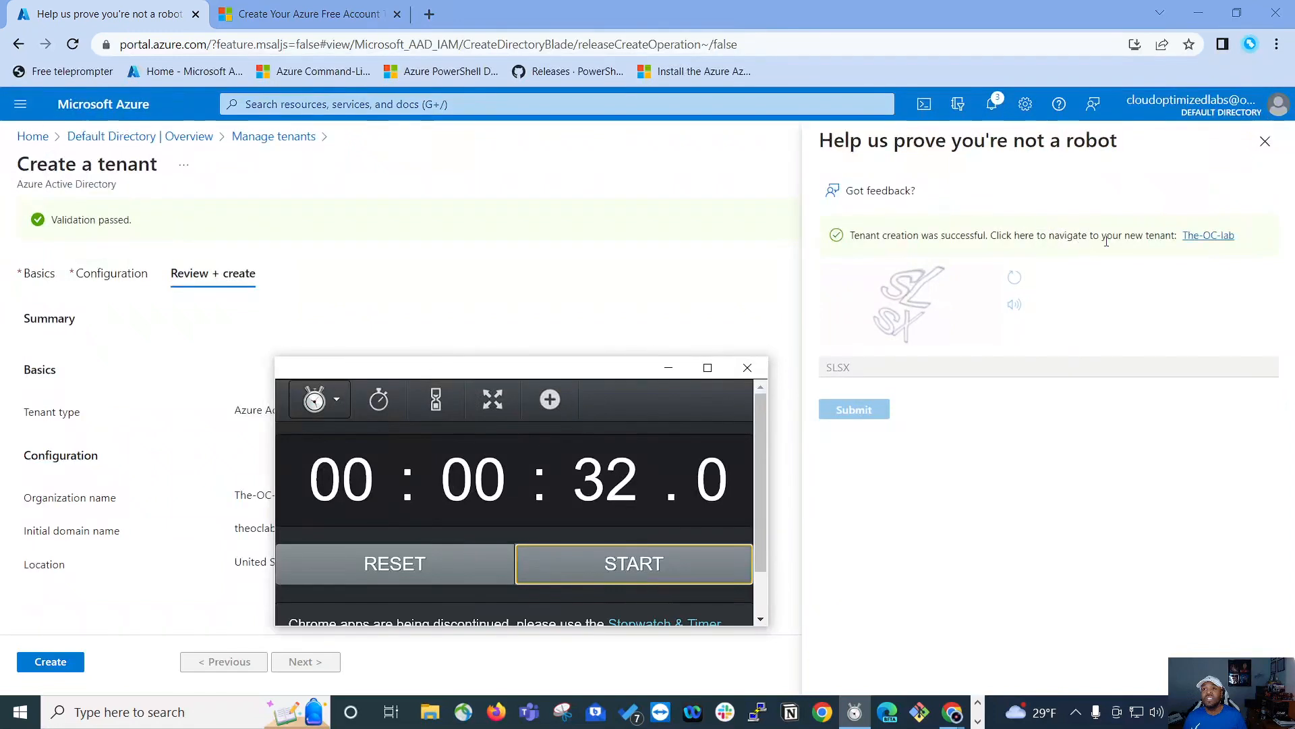
left_click(1216, 236)
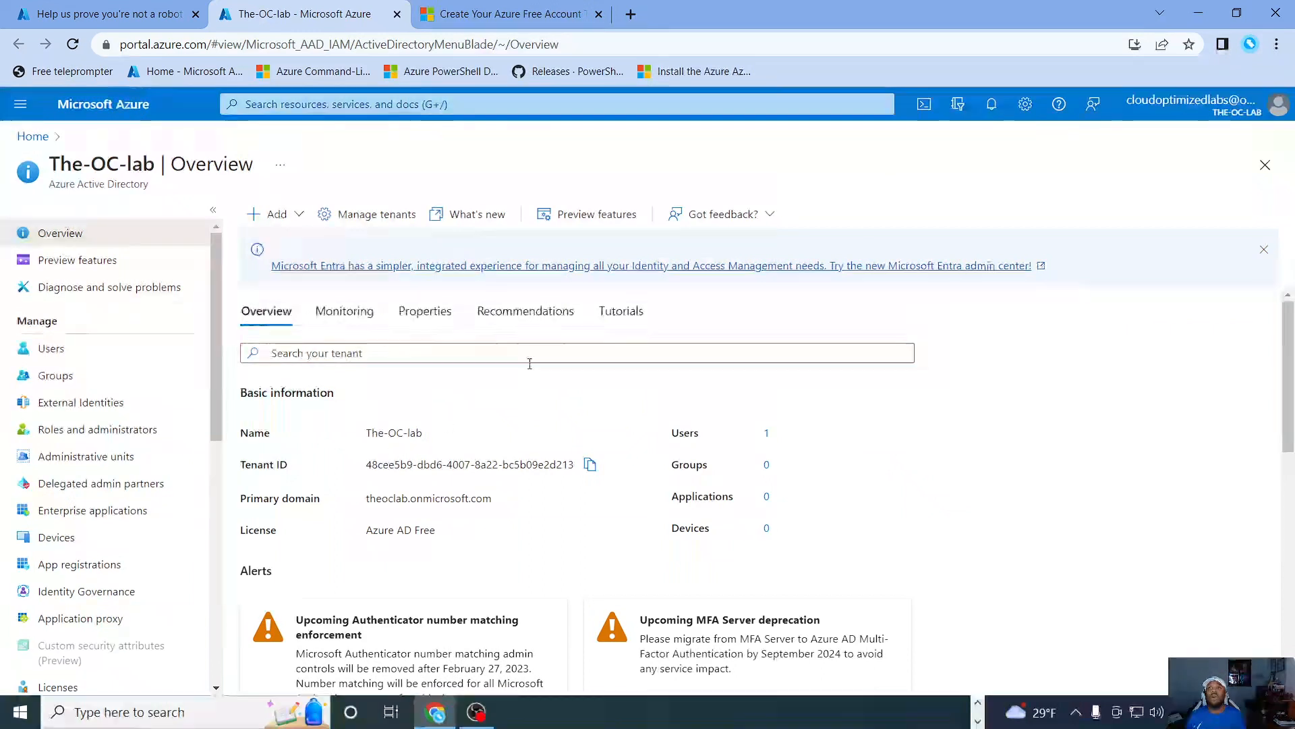
- Switch the portal to Default Directory and back to the The-OC-lab directory
left_click(958, 105)
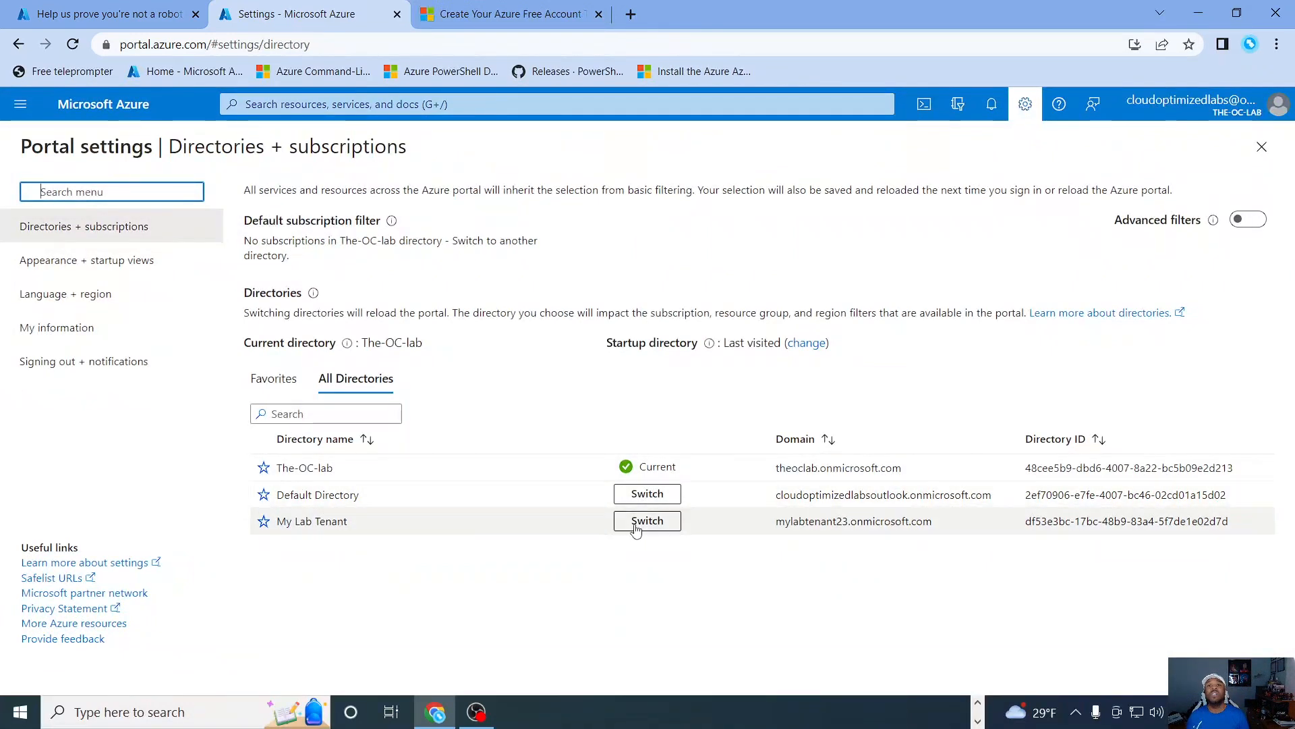
left_click(645, 494)
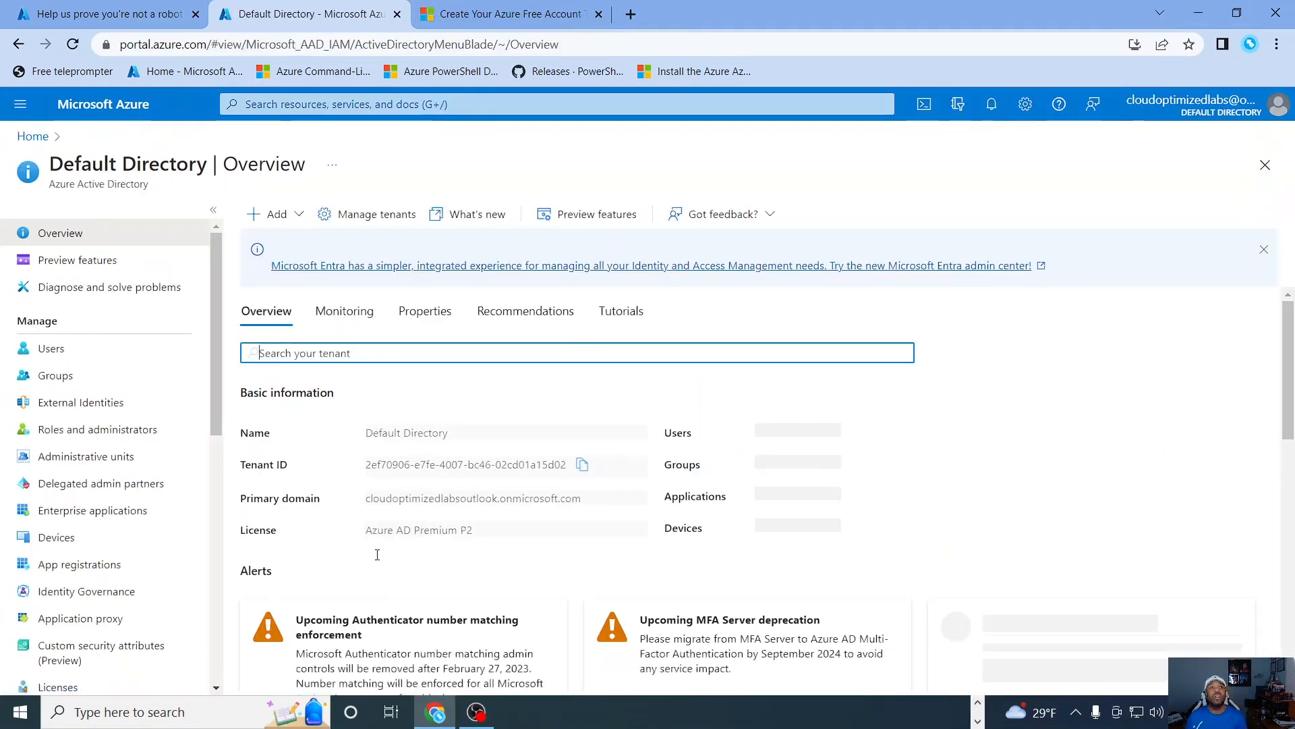
left_click(959, 107)
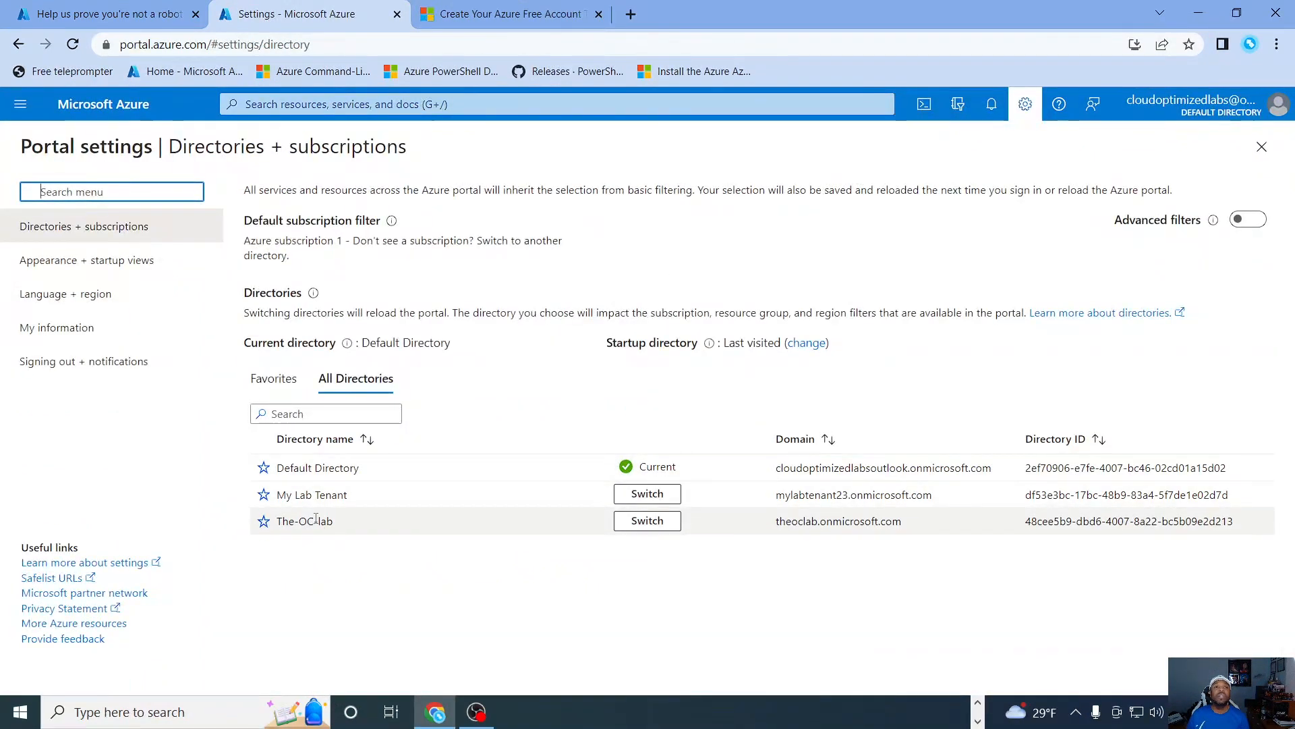
left_click(650, 519)
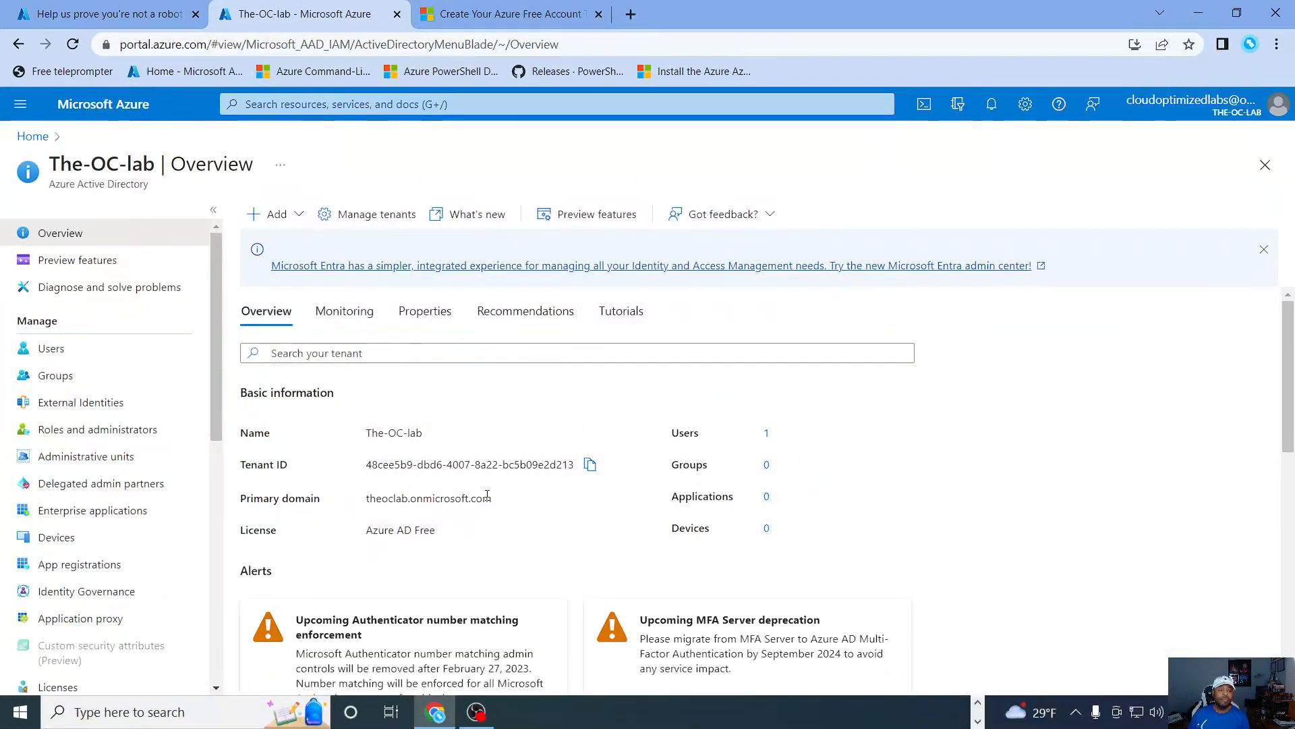
- Look over the The-OC-lab overview and open the tenant's list of all users
scroll(607, 412, "down", 1)
scroll(697, 352, "down", 1)
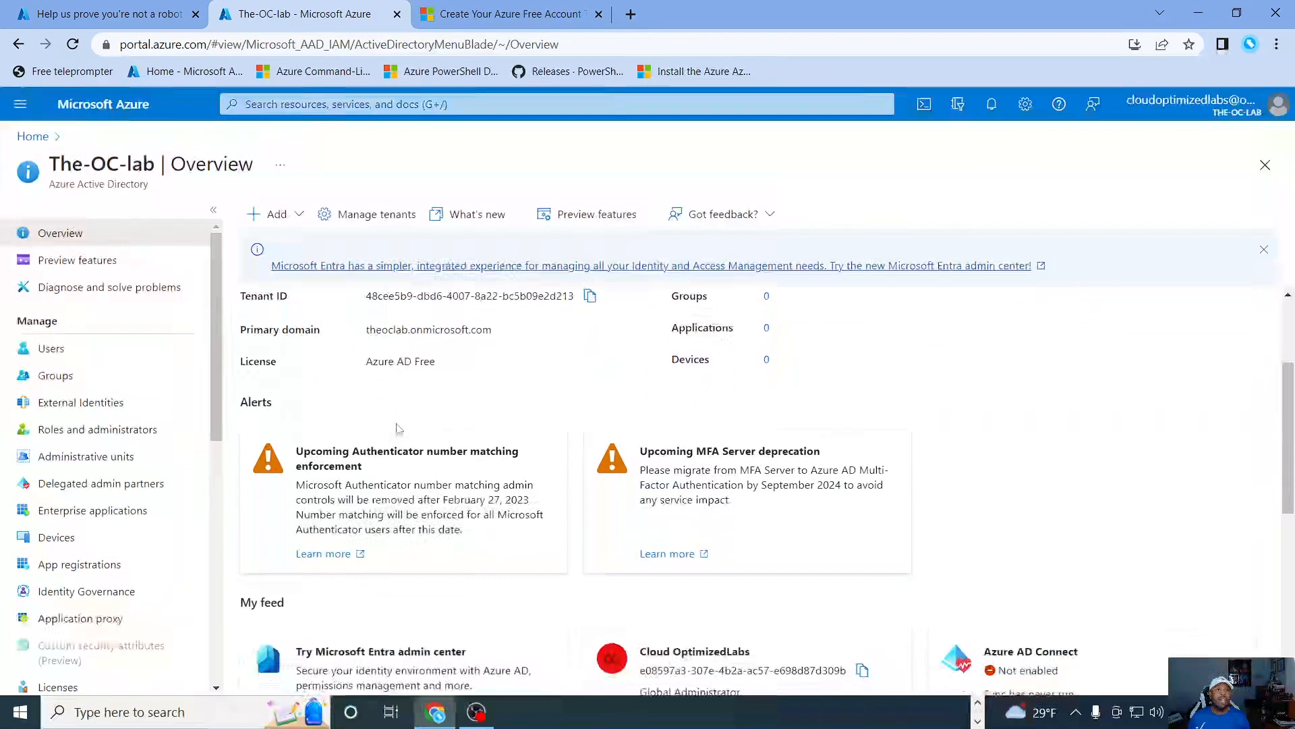
left_click(50, 349)
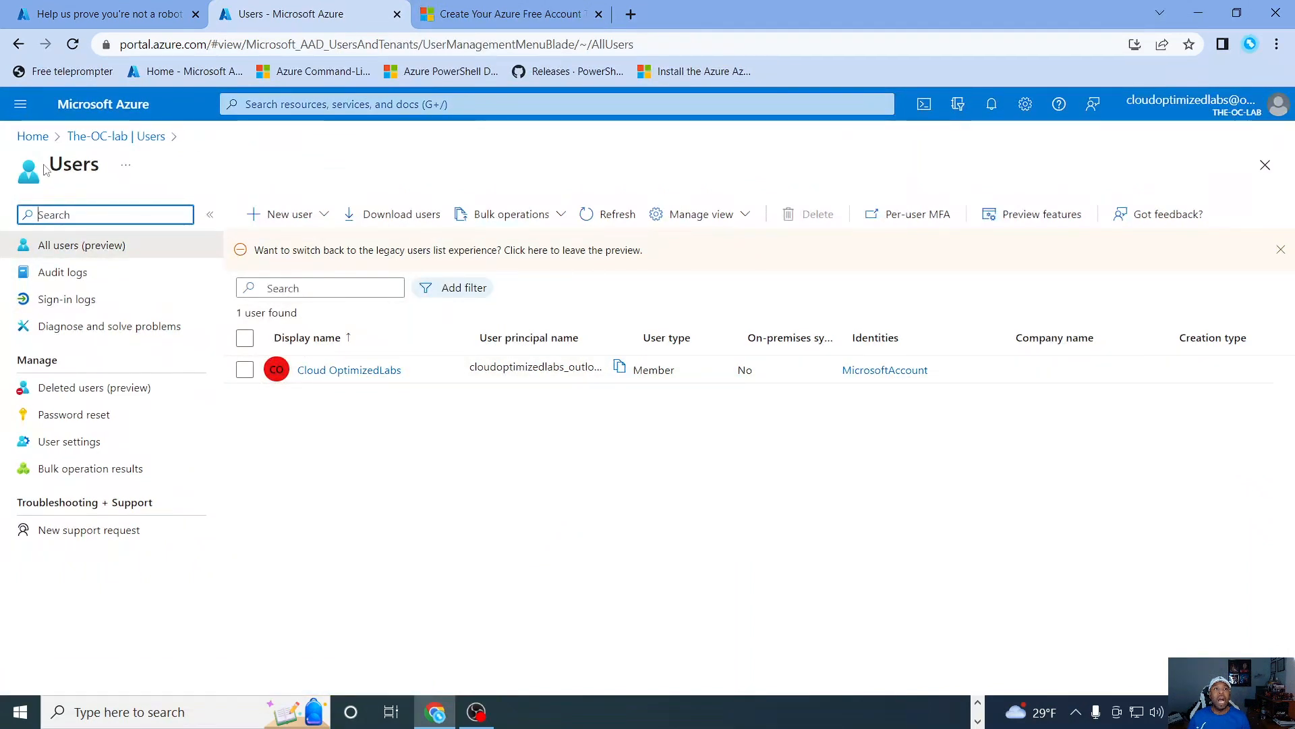
left_click(56, 252)
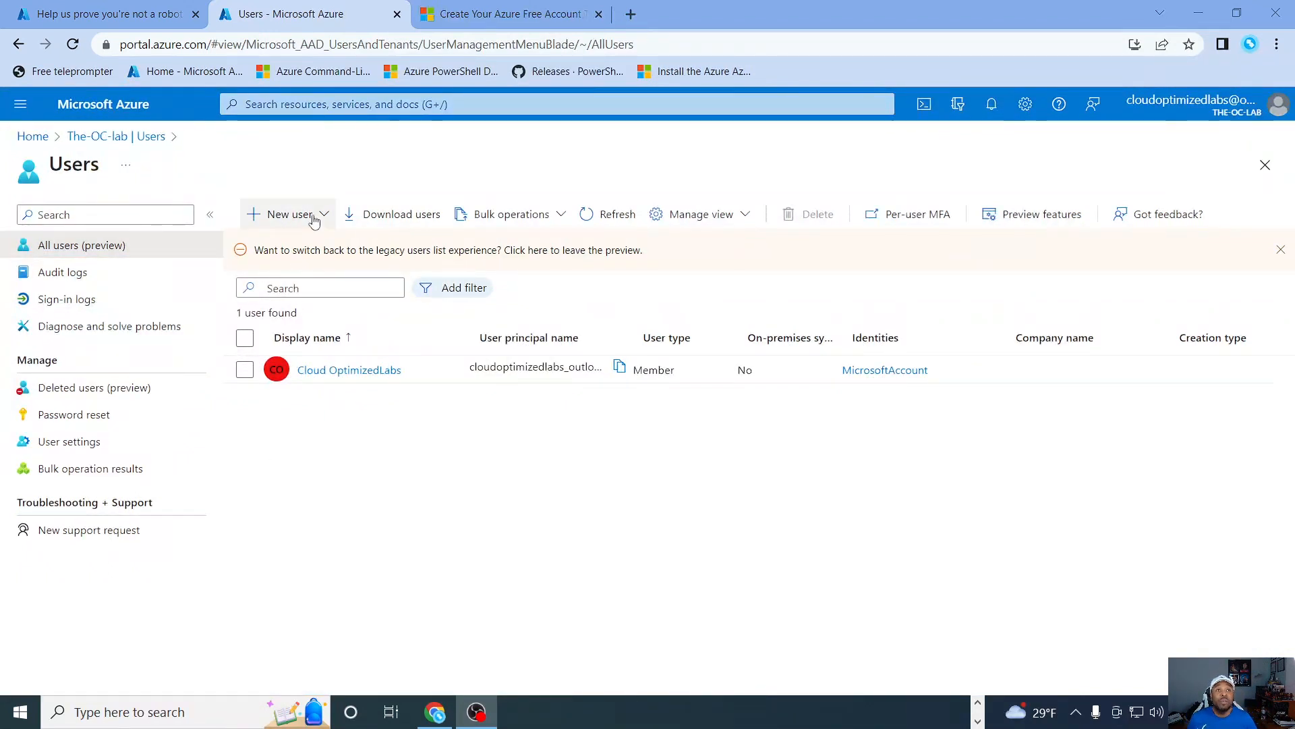
- Start a new internal user in The-OC-lab and fill in the account's user name and display name
left_click(282, 215)
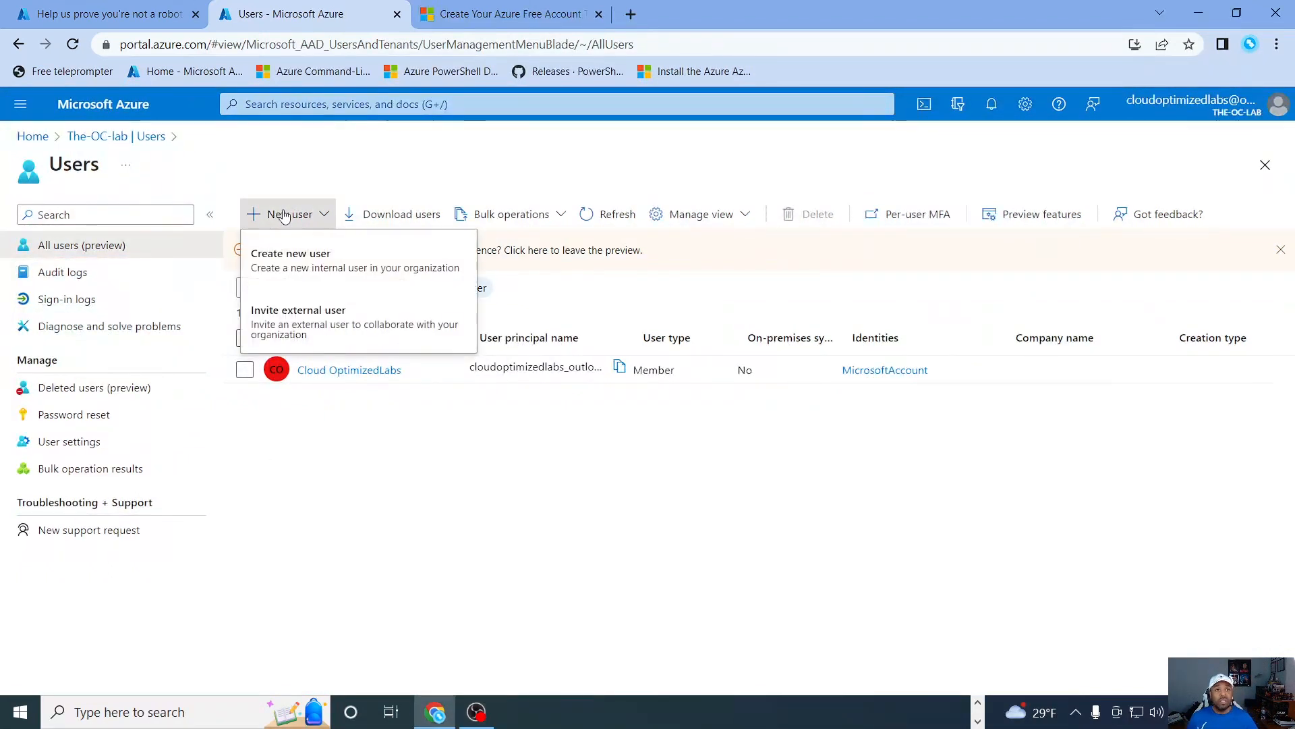
left_click(283, 263)
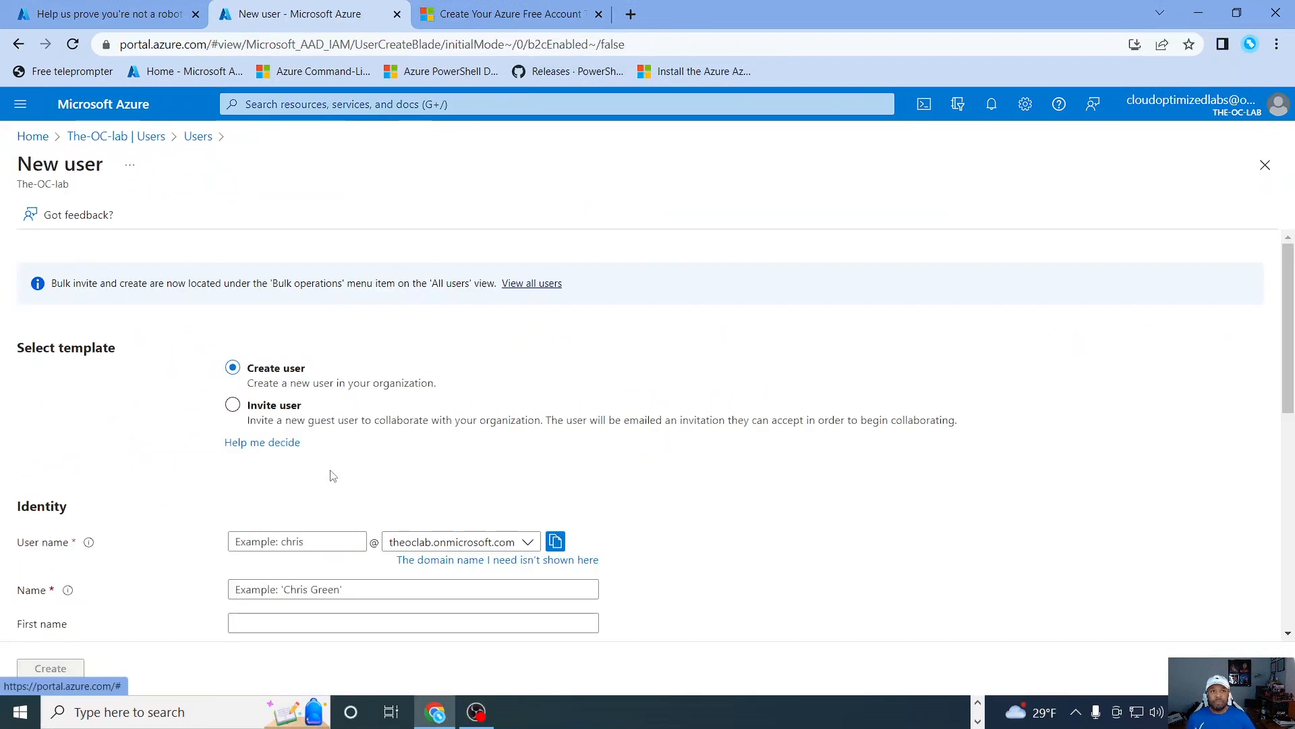
scroll(310, 472, "down", 3)
left_click(270, 375)
type("HaBoi")
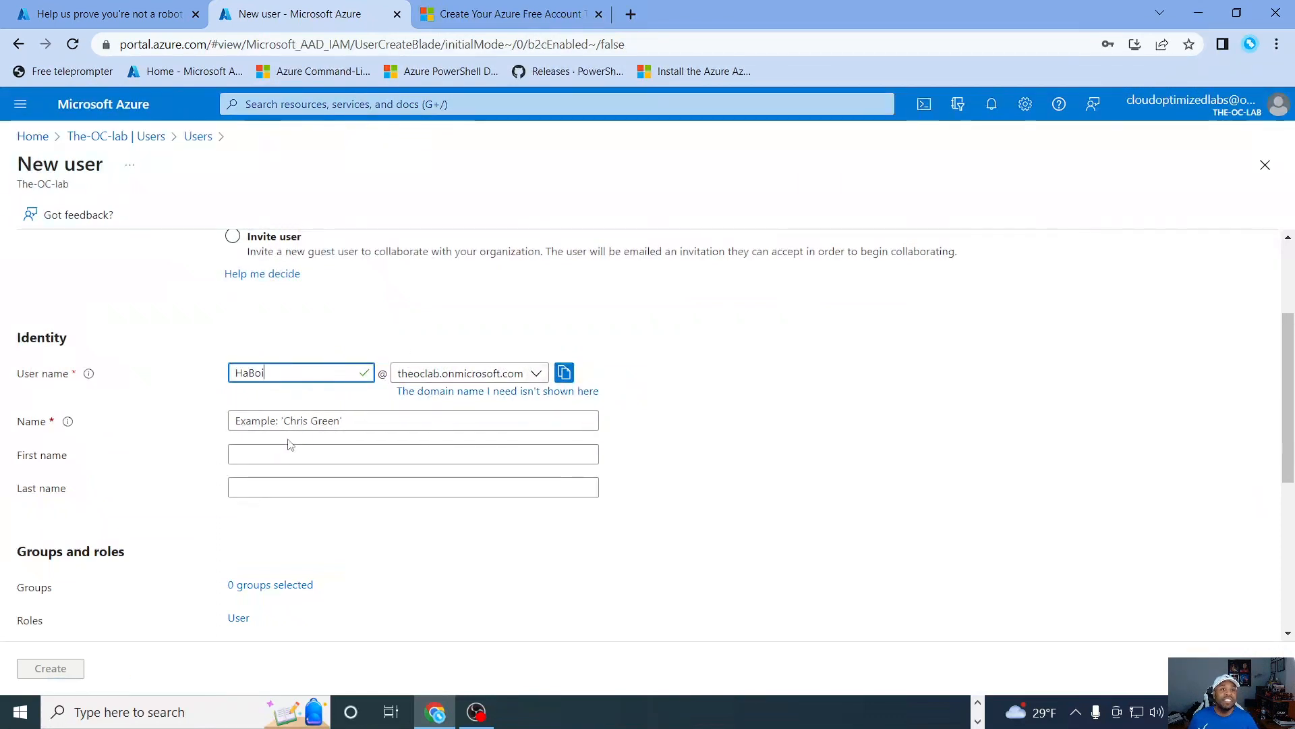
left_click(307, 418)
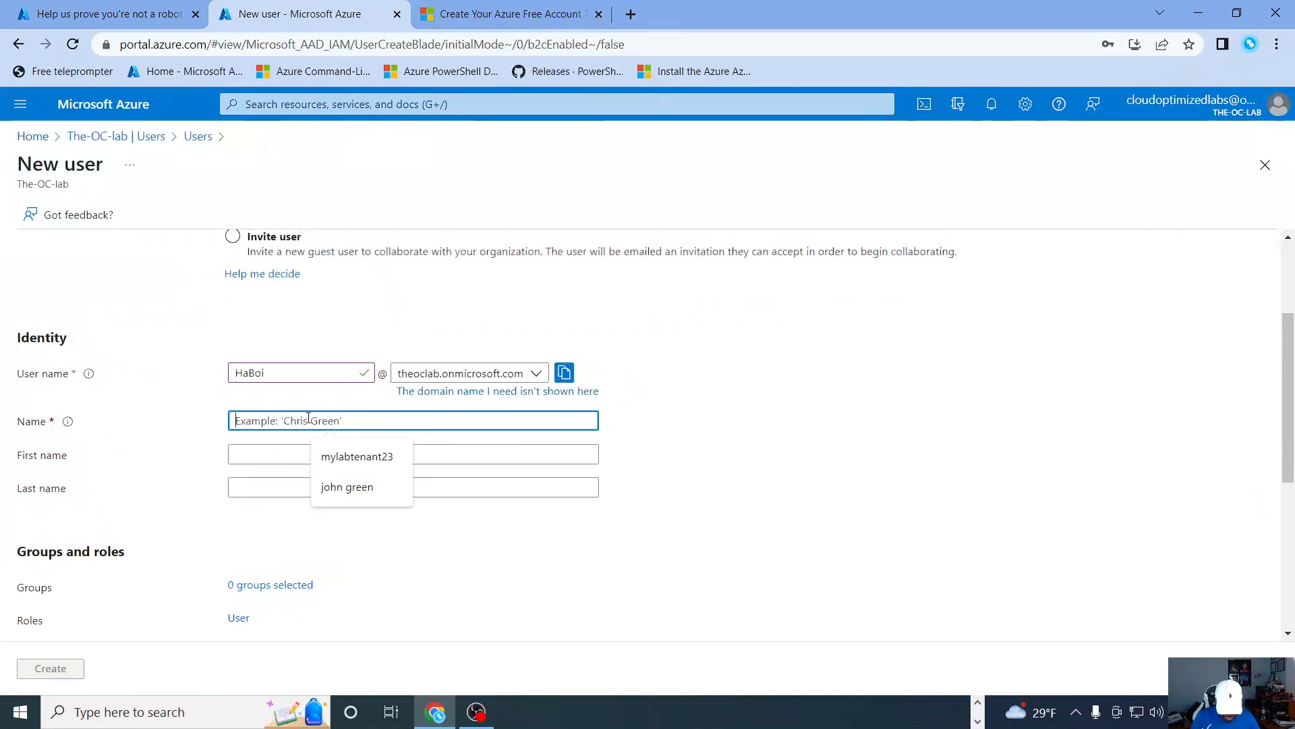
type("HaBoi")
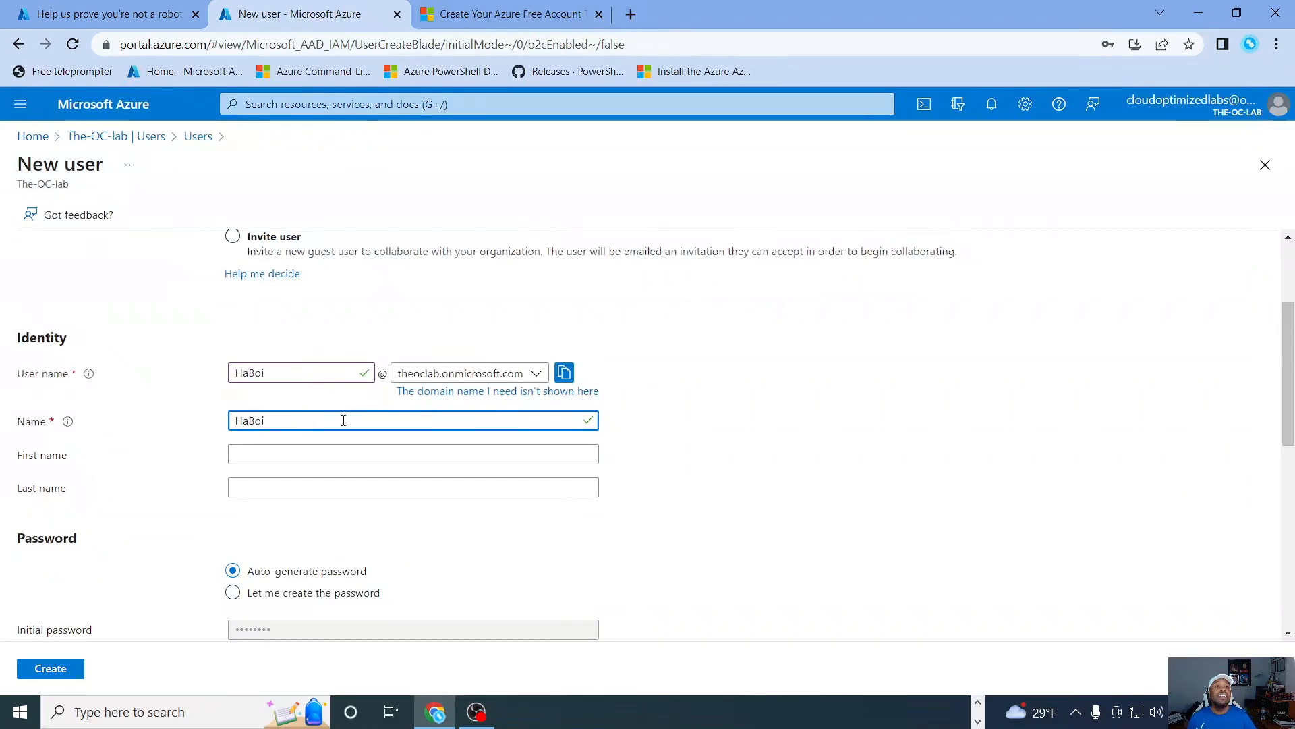
- Choose to create the new user's password manually and enter the initial password
scroll(343, 421, "down", 3)
left_click(232, 423)
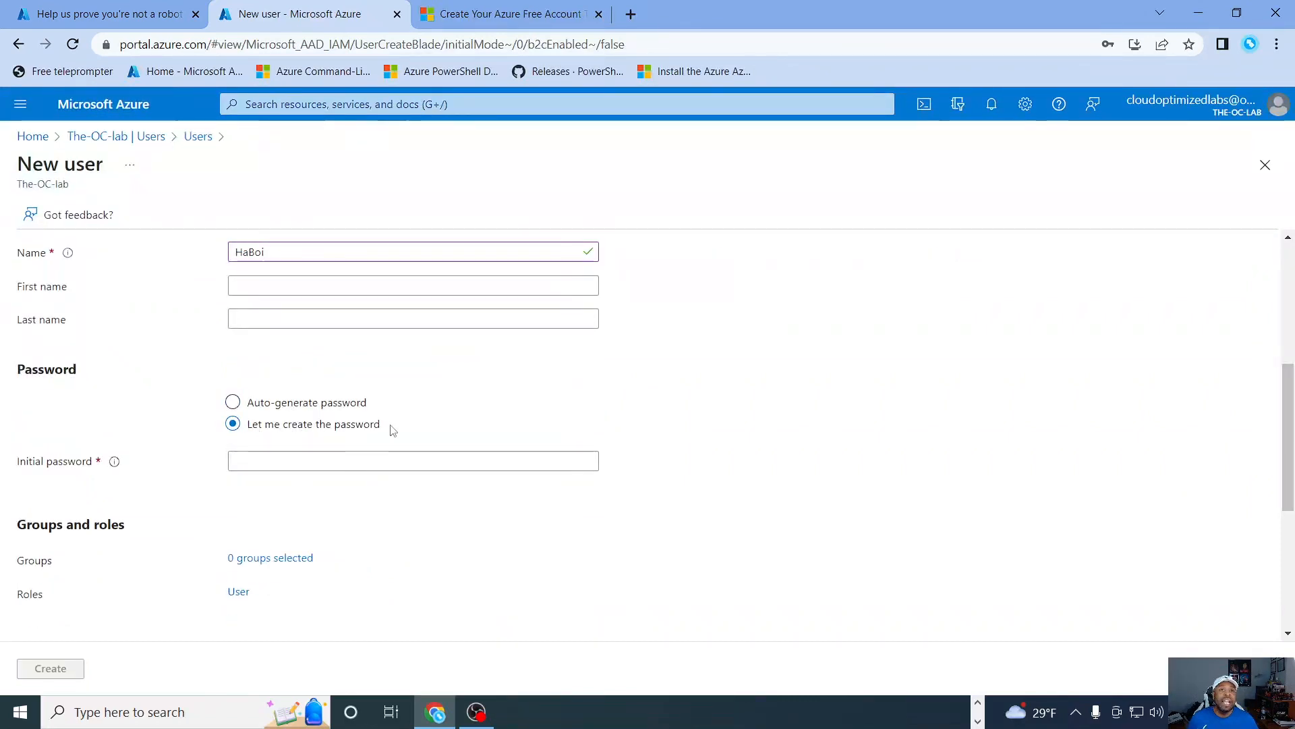
scroll(280, 486, "up", 4)
scroll(280, 486, "down", 6)
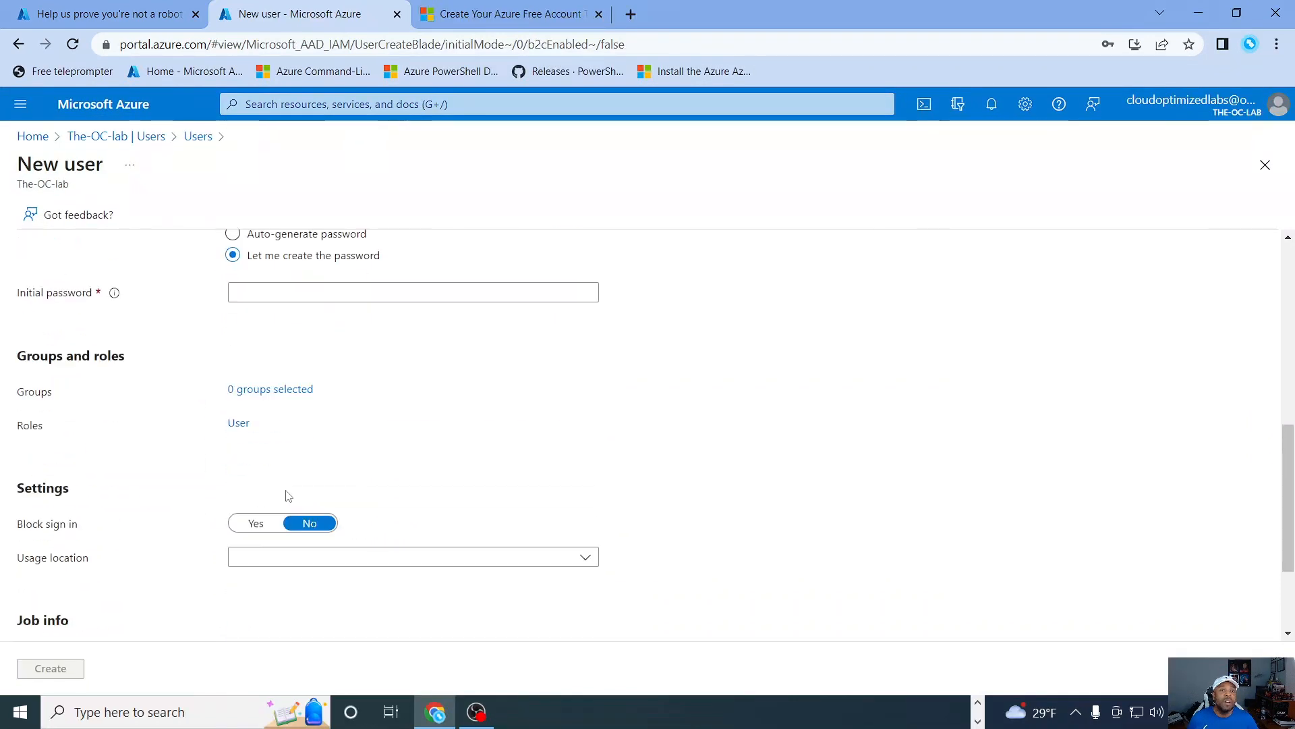
left_click(296, 293)
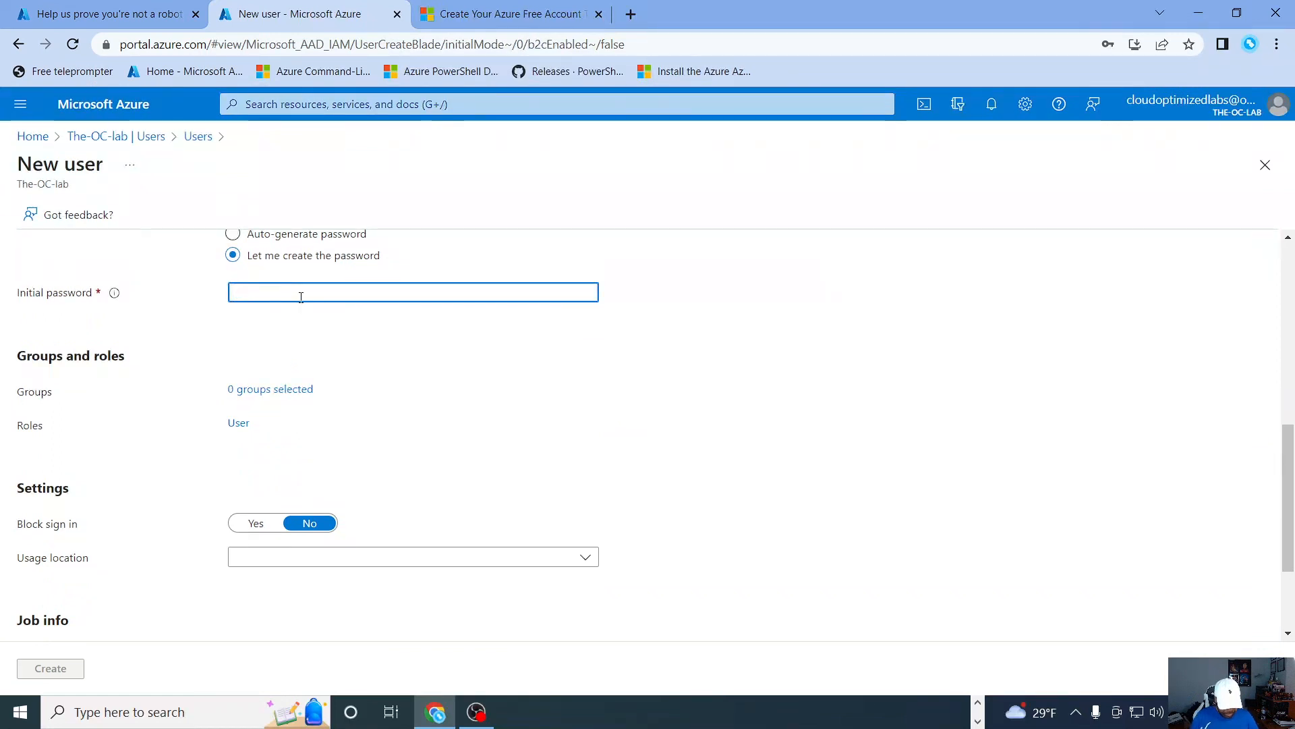
type("•")
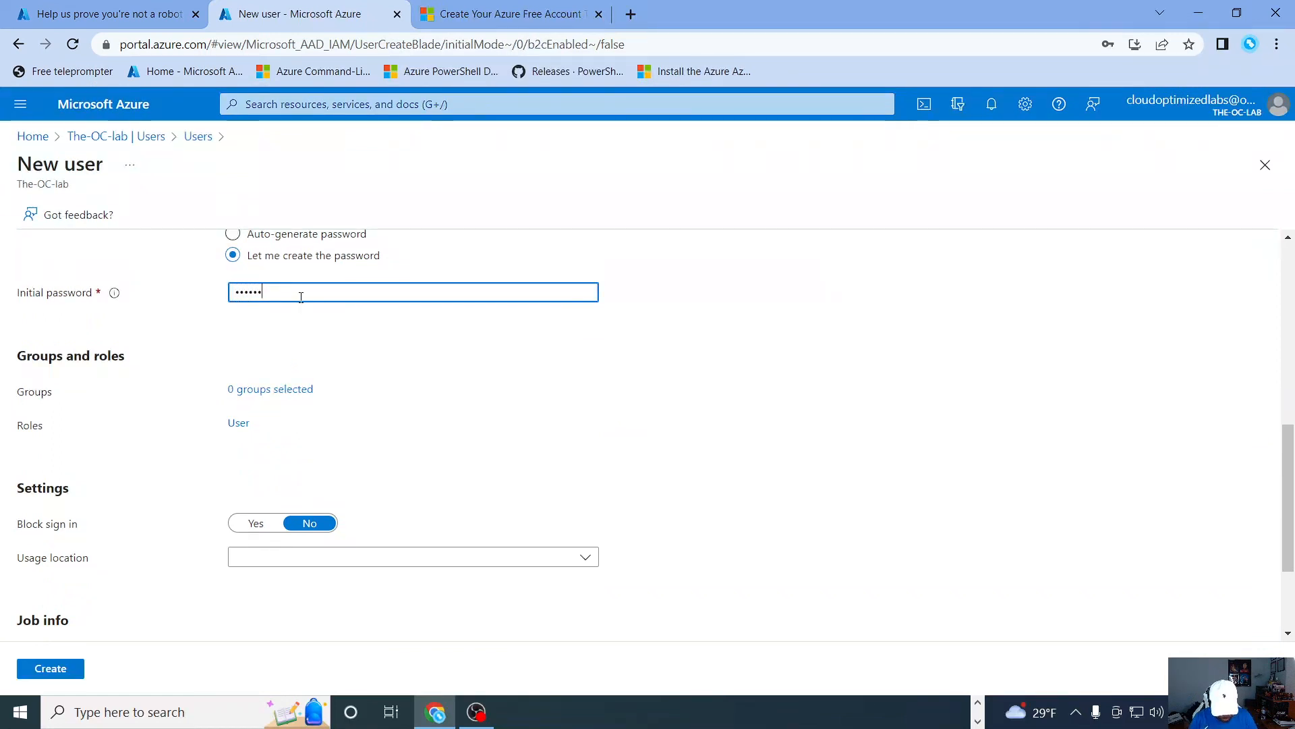
- Set the new internal user's usage location to United States
scroll(261, 302, "down", 1)
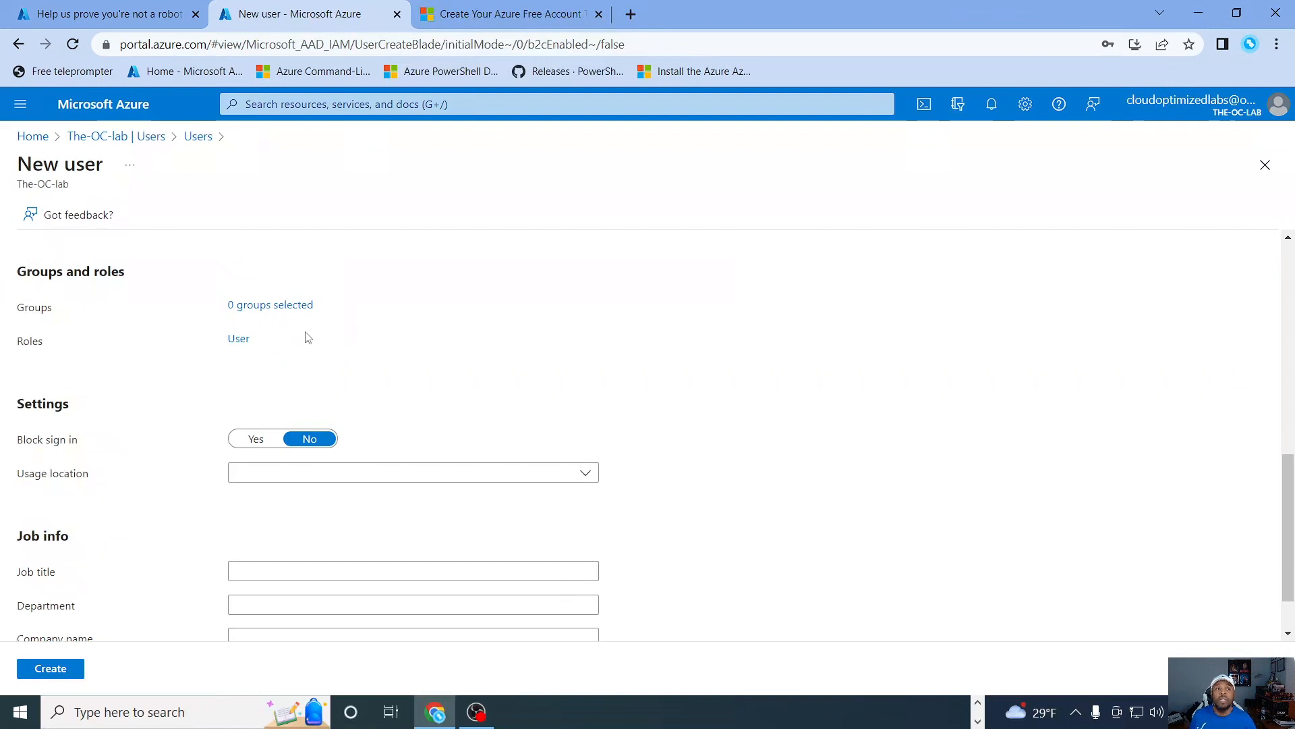
scroll(334, 382, "down", 1)
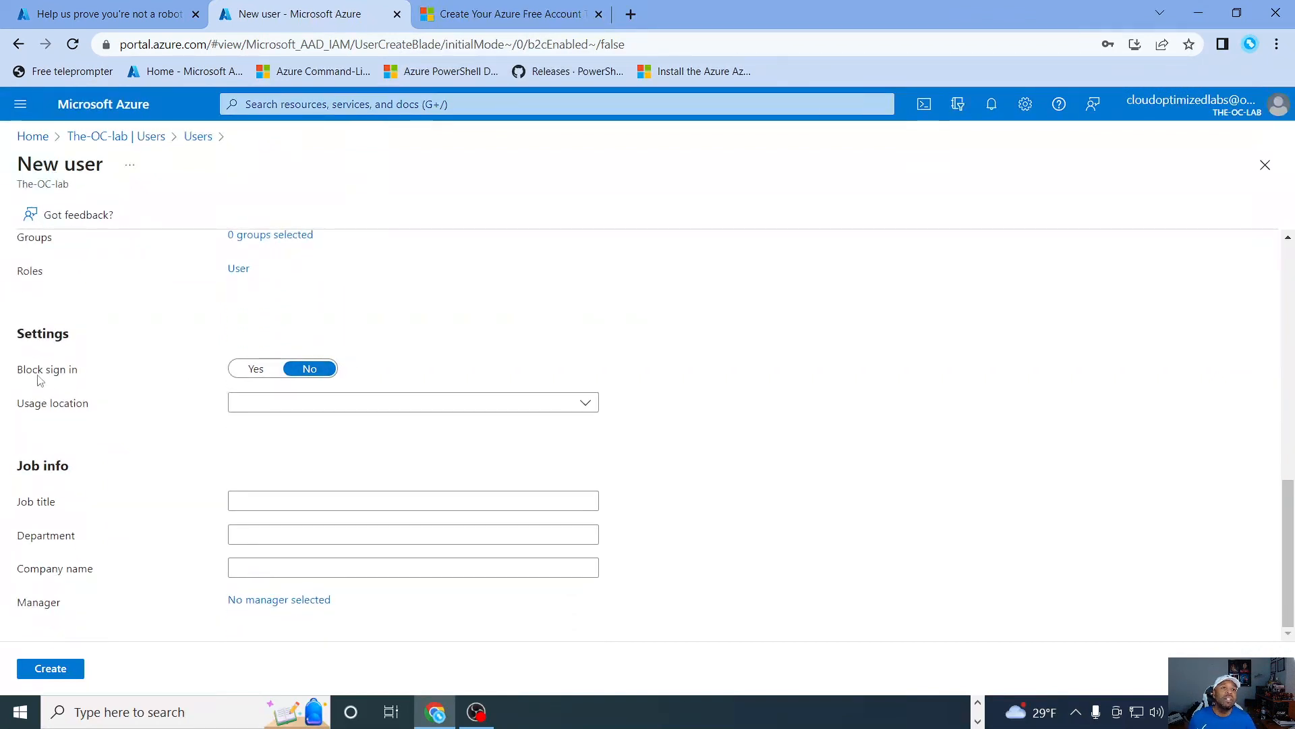
left_click(261, 402)
scroll(358, 524, "down", 10)
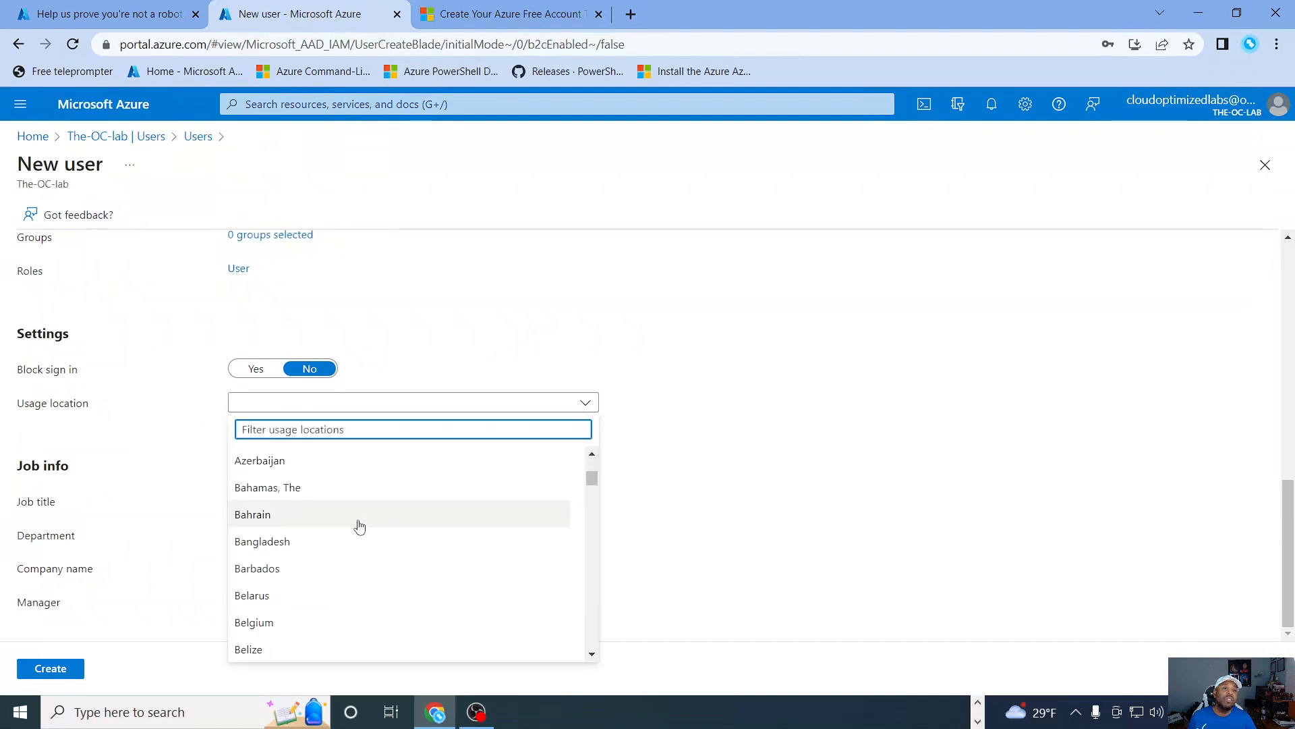
scroll(396, 562, "down", 20)
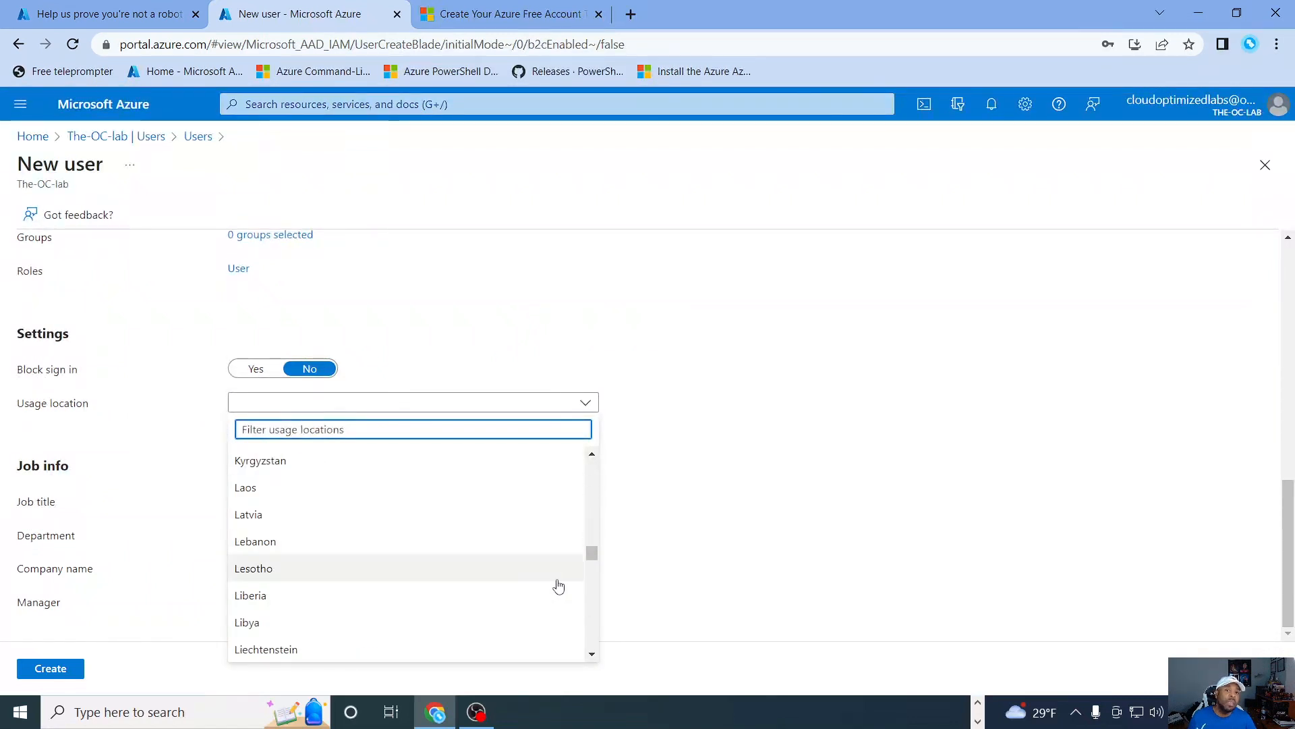
scroll(557, 630, "down", 20)
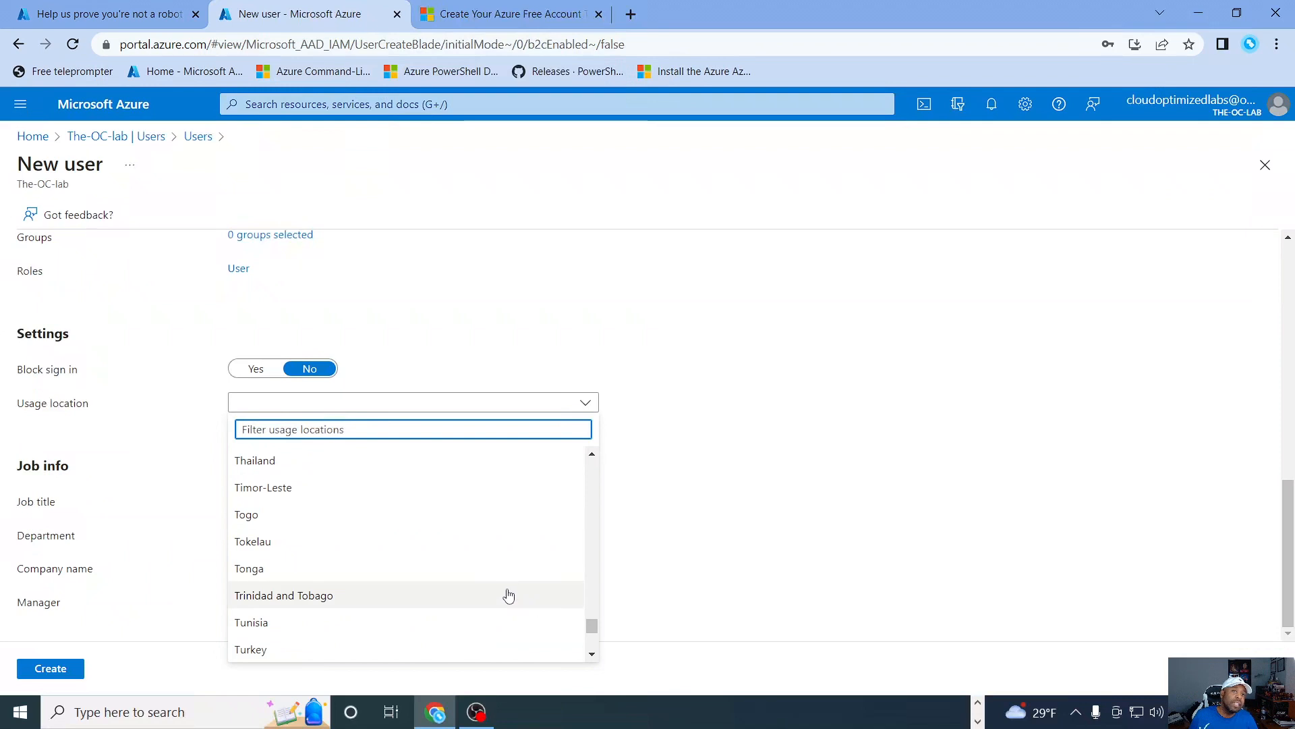
scroll(277, 540, "down", 2)
scroll(304, 563, "up", 3)
scroll(318, 565, "up", 1)
left_click(270, 572)
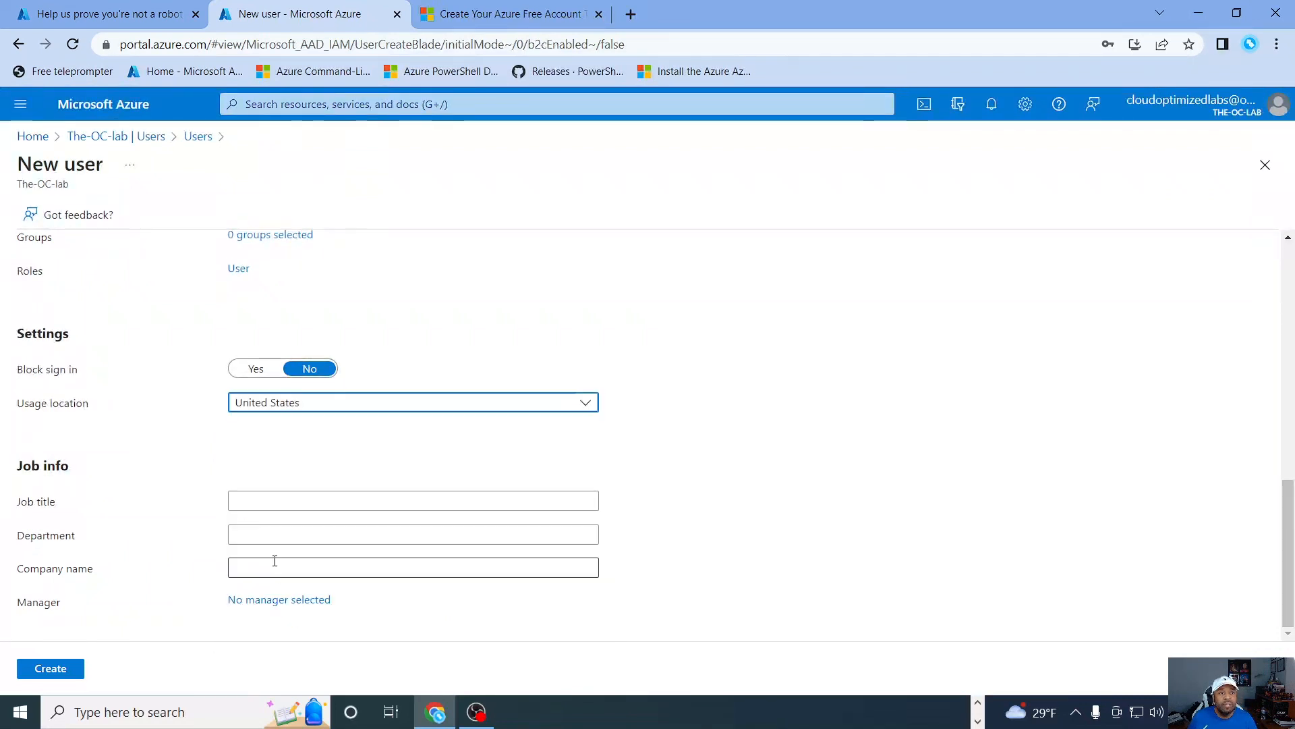
- Enter Sys Admin as the job title and IT as the department, and create the user
left_click(302, 499)
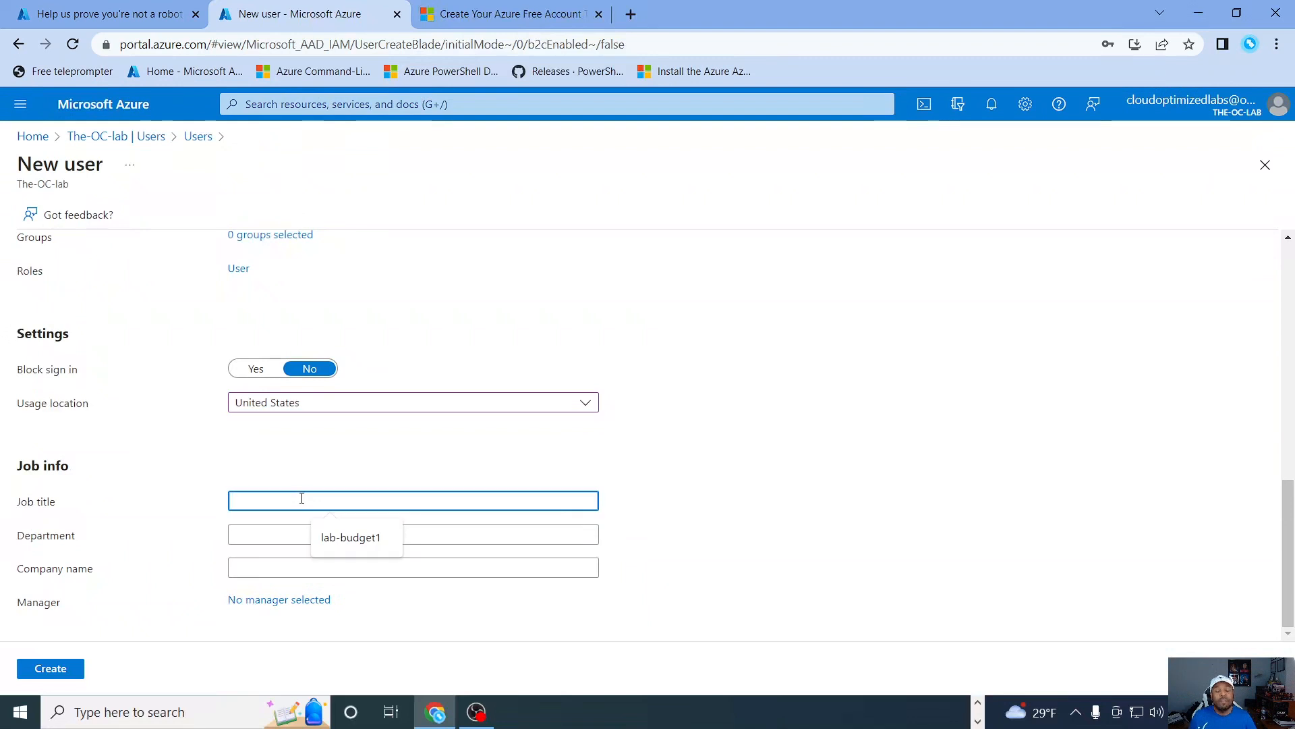
type("S")
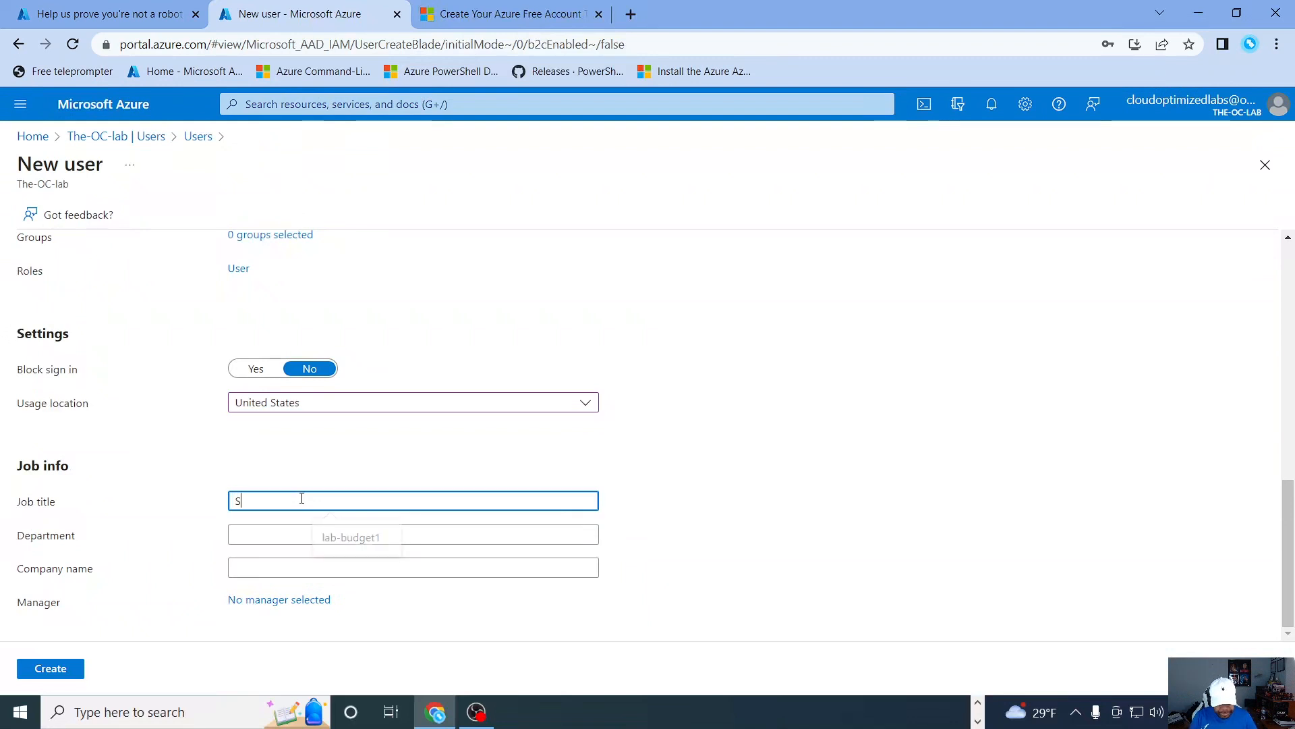
type("ys Ad")
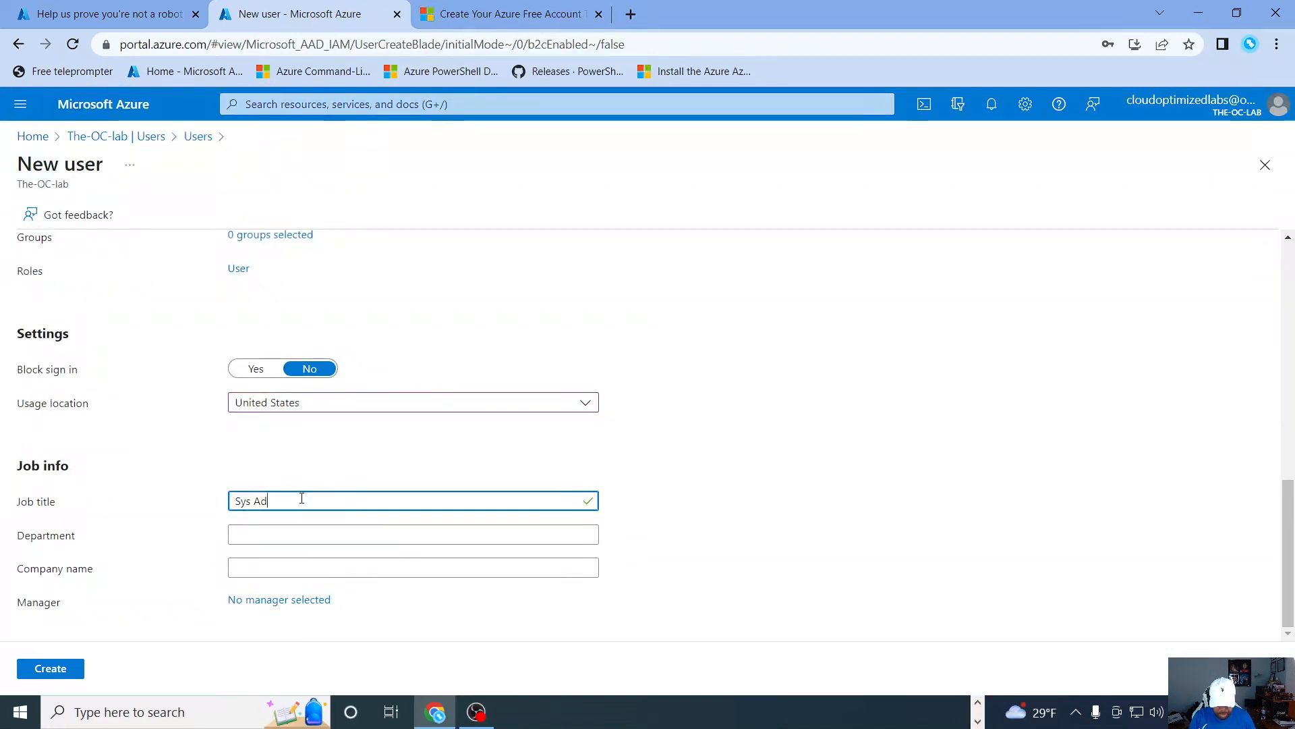
type("min")
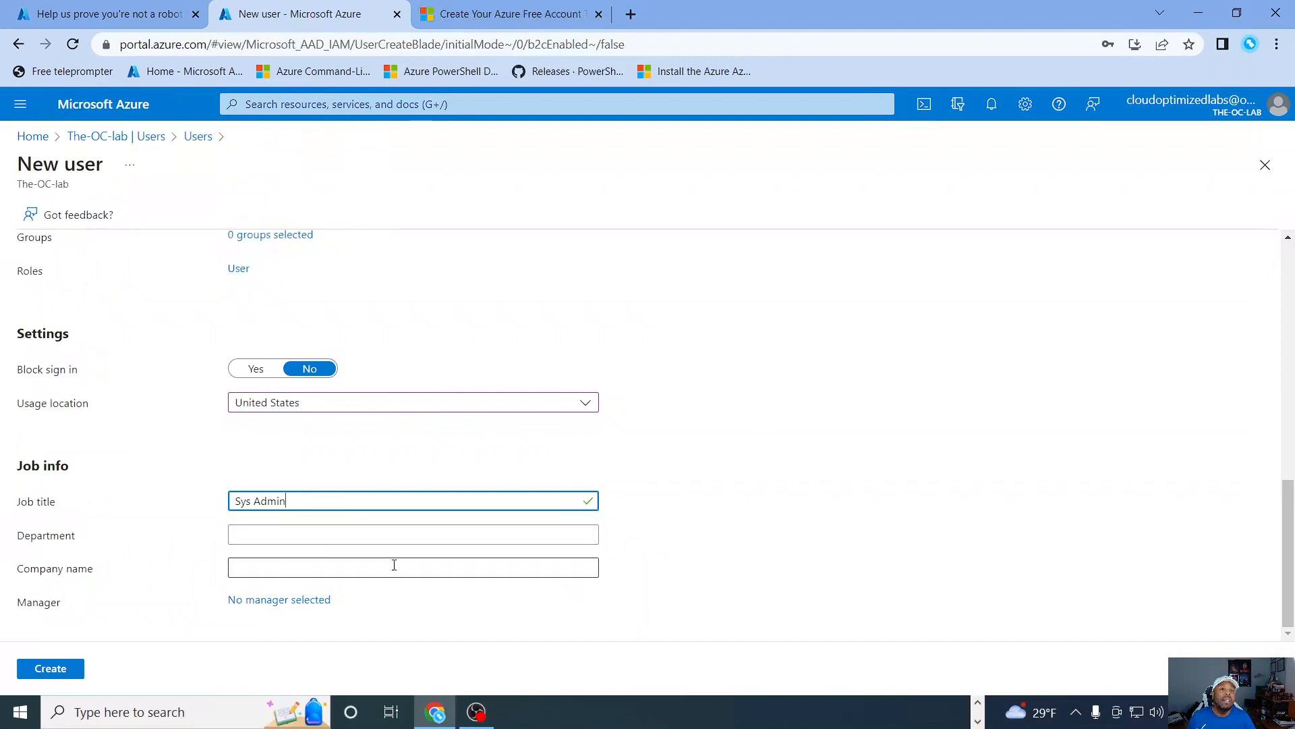
left_click(367, 537)
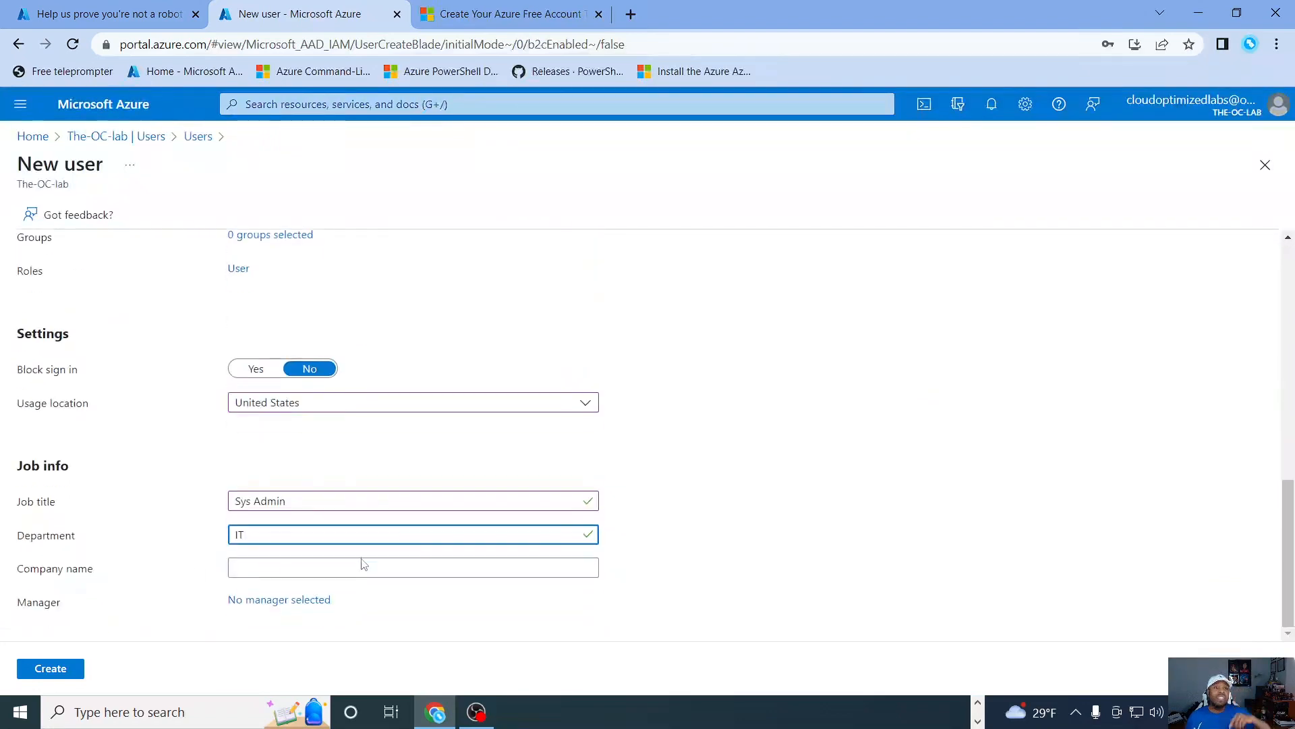
left_click(49, 668)
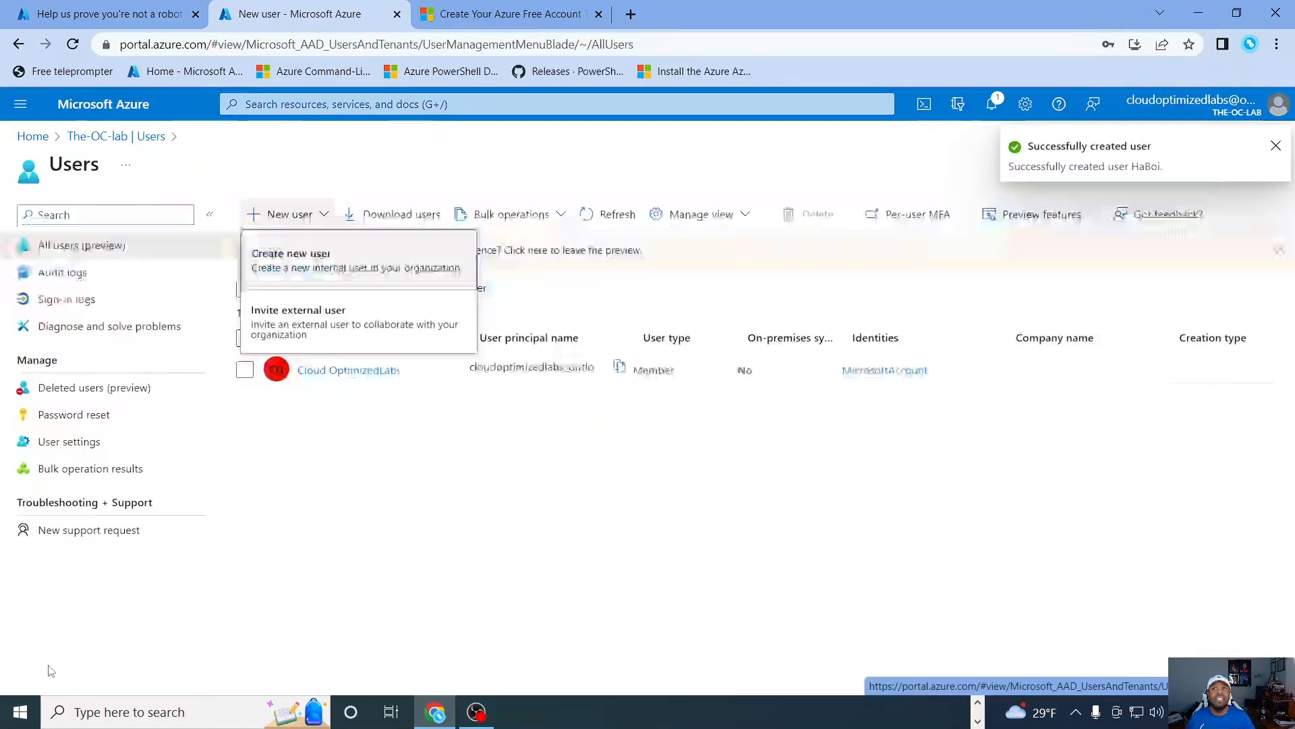
- Refresh the list of all users and copy the user principal name from the newly created user's profile
left_click(1191, 69)
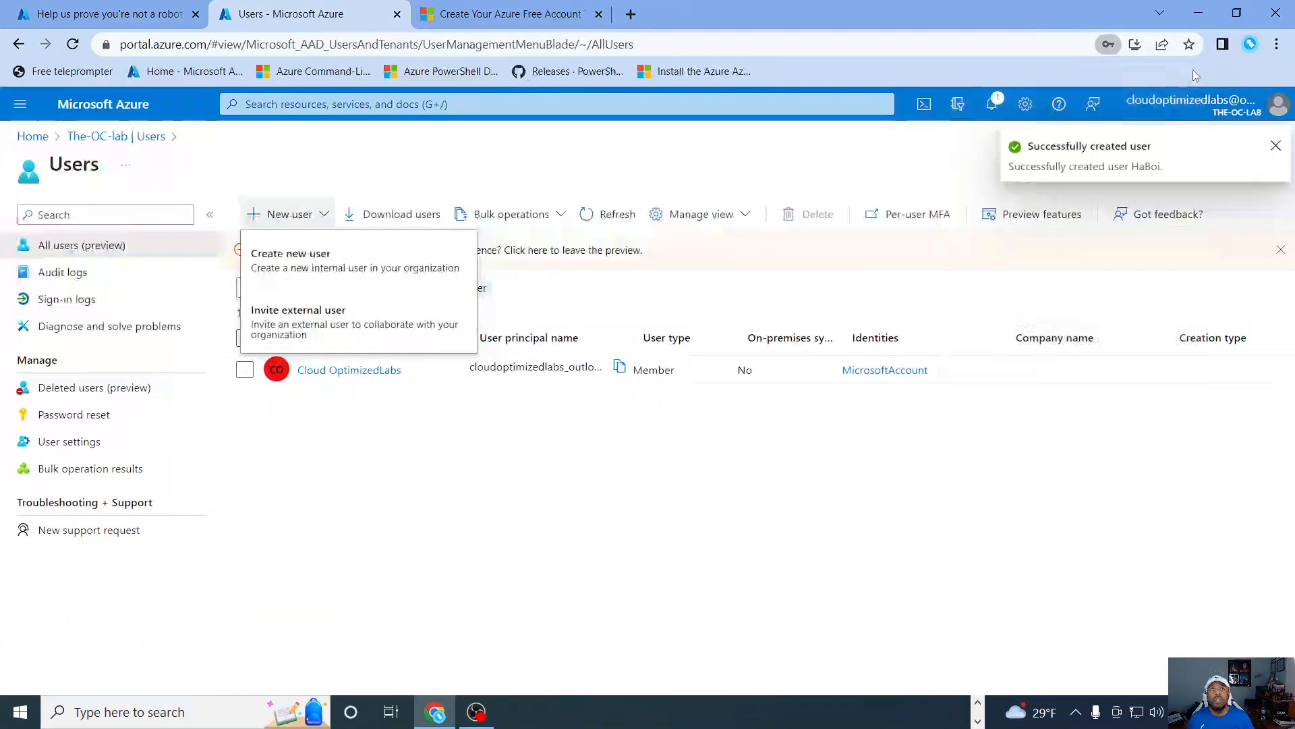
left_click(616, 213)
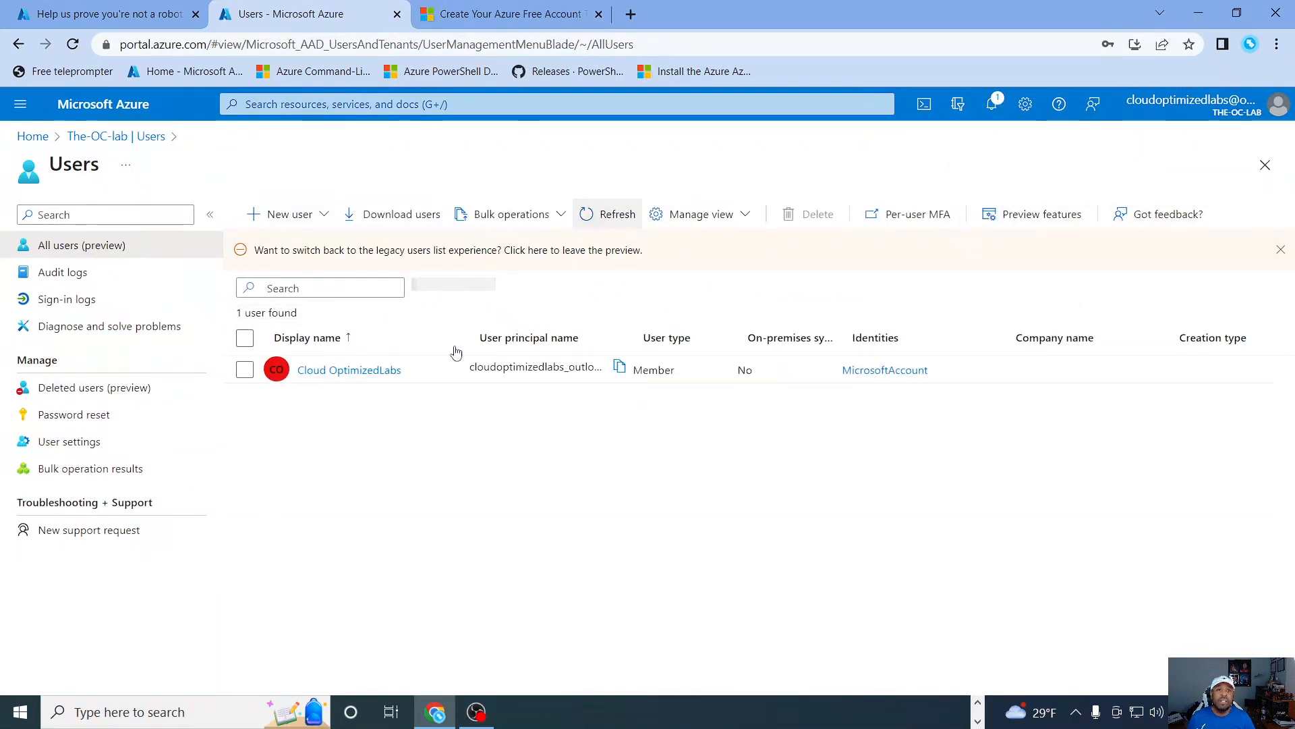
left_click(611, 214)
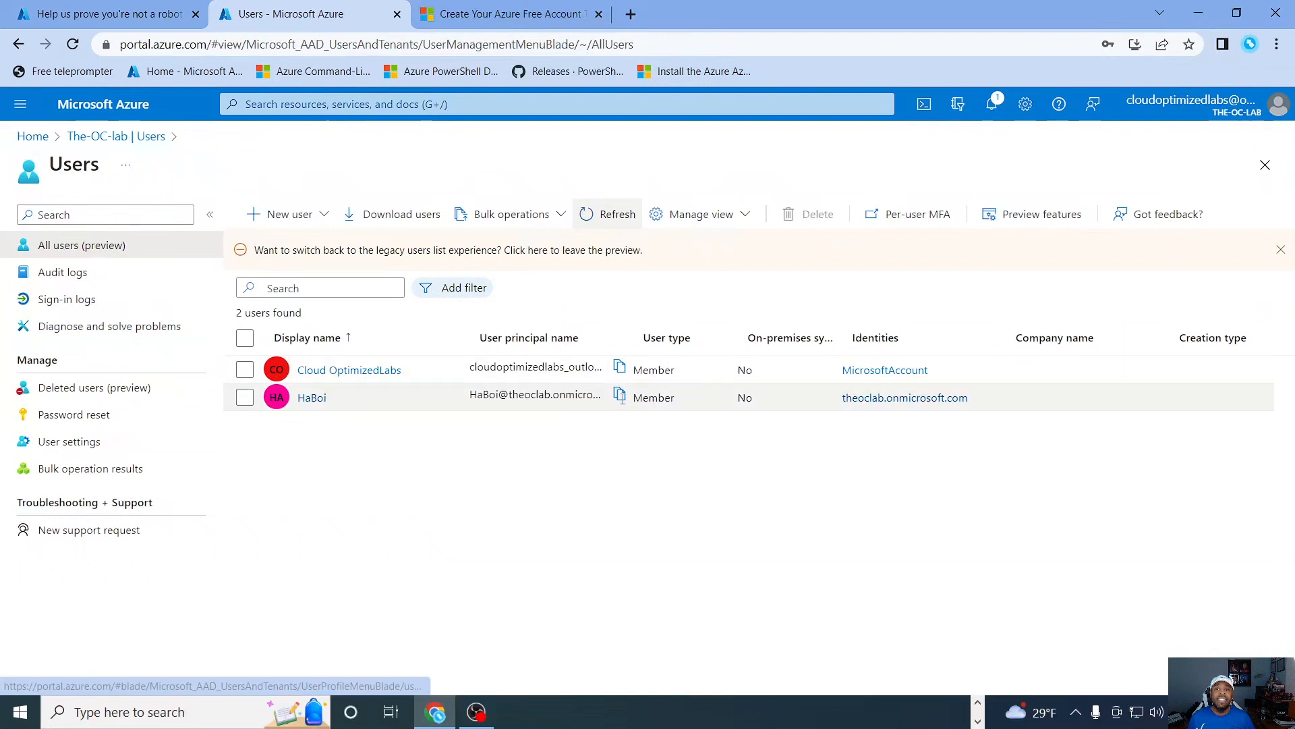
left_click(314, 400)
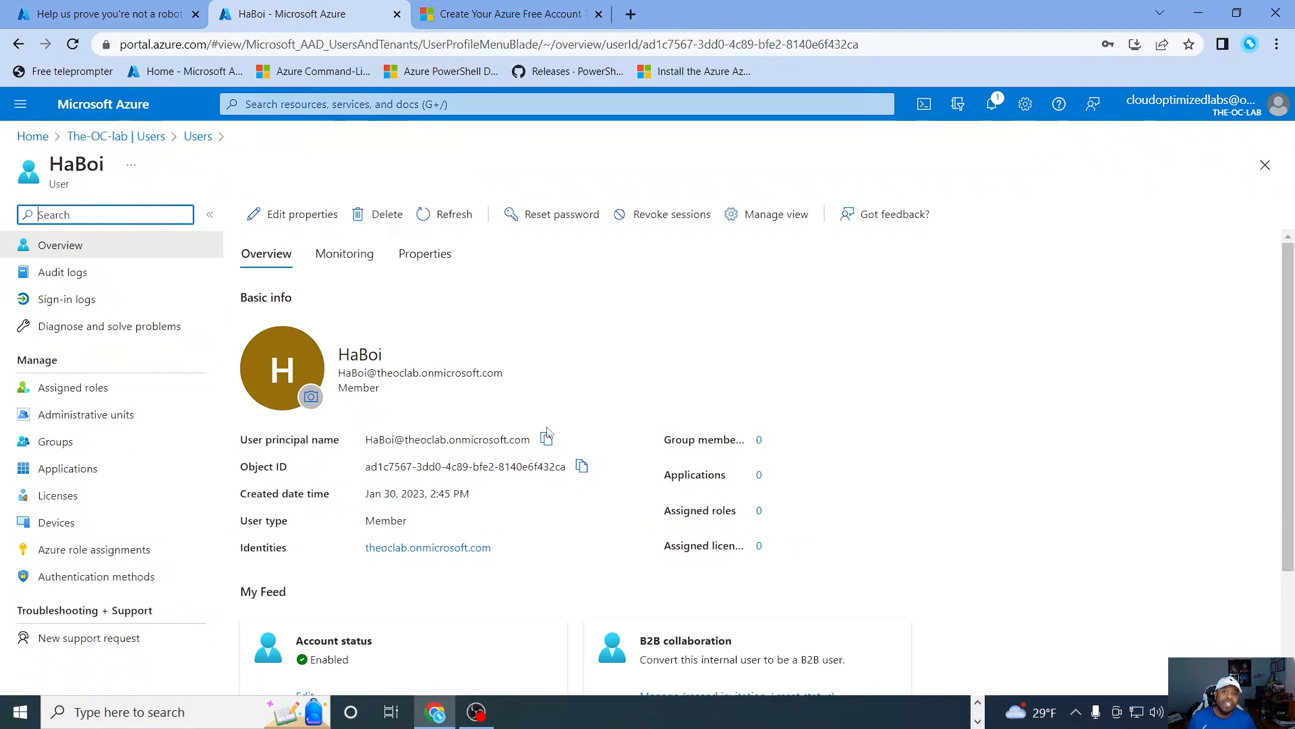
left_click(547, 438)
- Look over the new user's overview, monitoring information and properties, and return to the overview
scroll(564, 549, "down", 2)
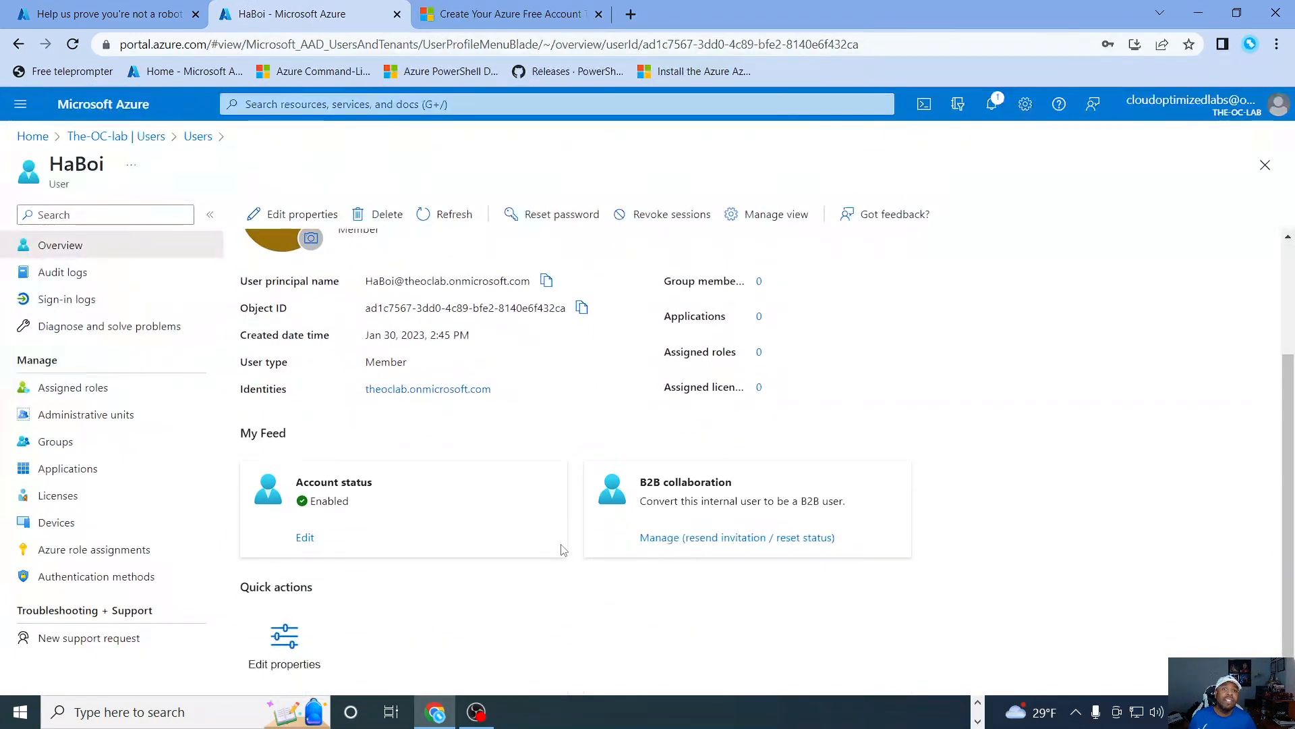
scroll(529, 547, "up", 2)
scroll(525, 546, "down", 1)
scroll(443, 541, "up", 2)
left_click(344, 254)
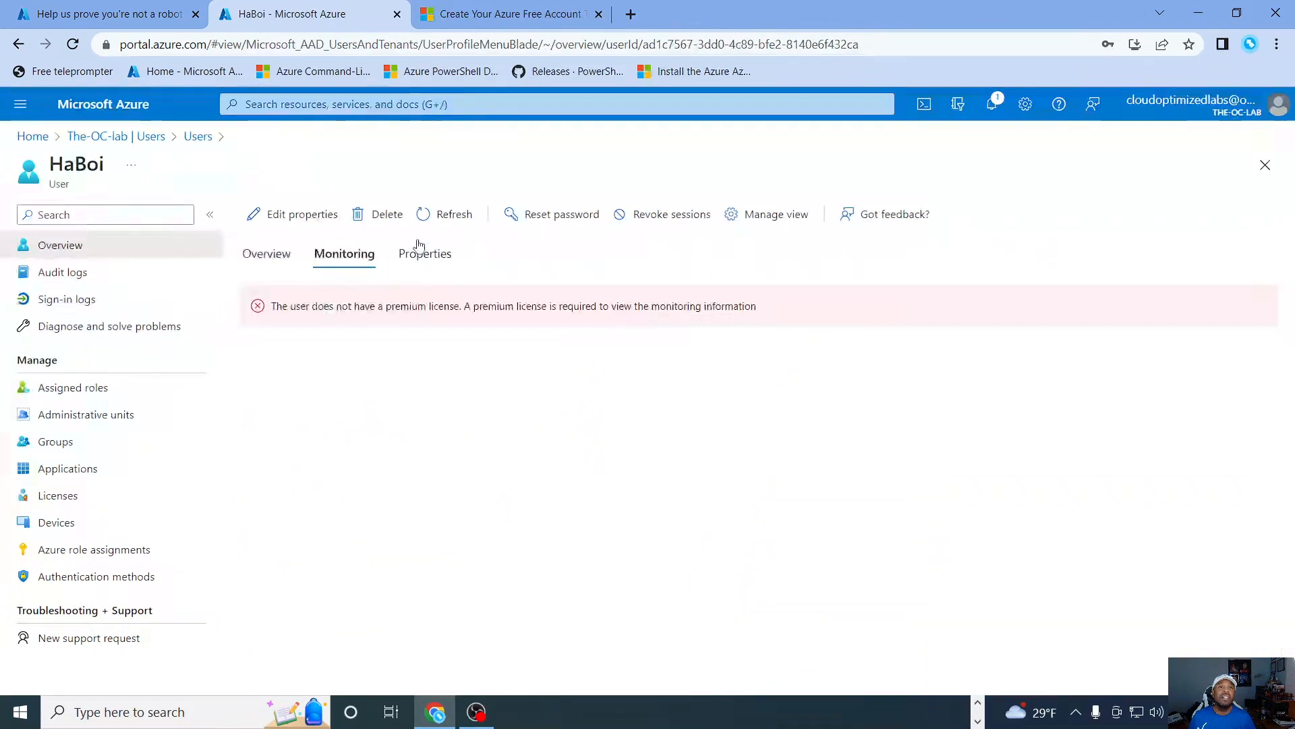
left_click(422, 257)
scroll(446, 371, "down", 6)
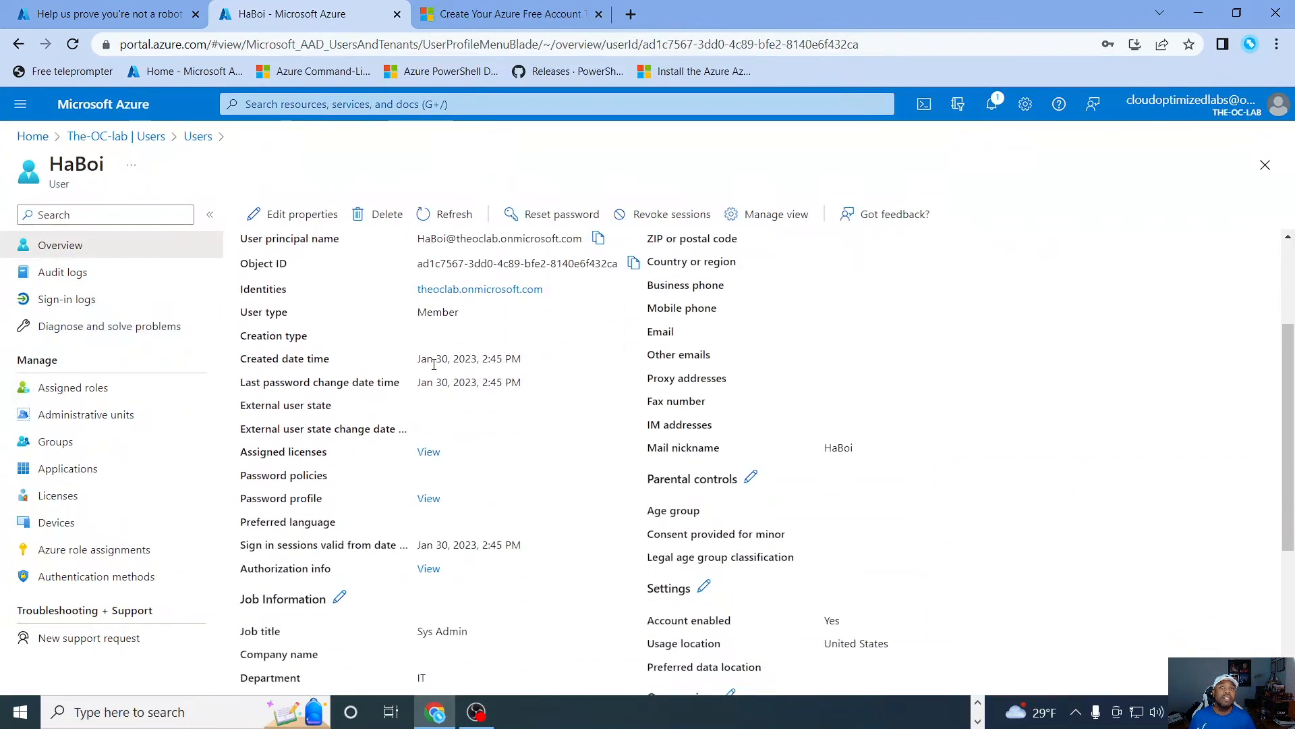
scroll(423, 374, "up", 6)
left_click(266, 255)
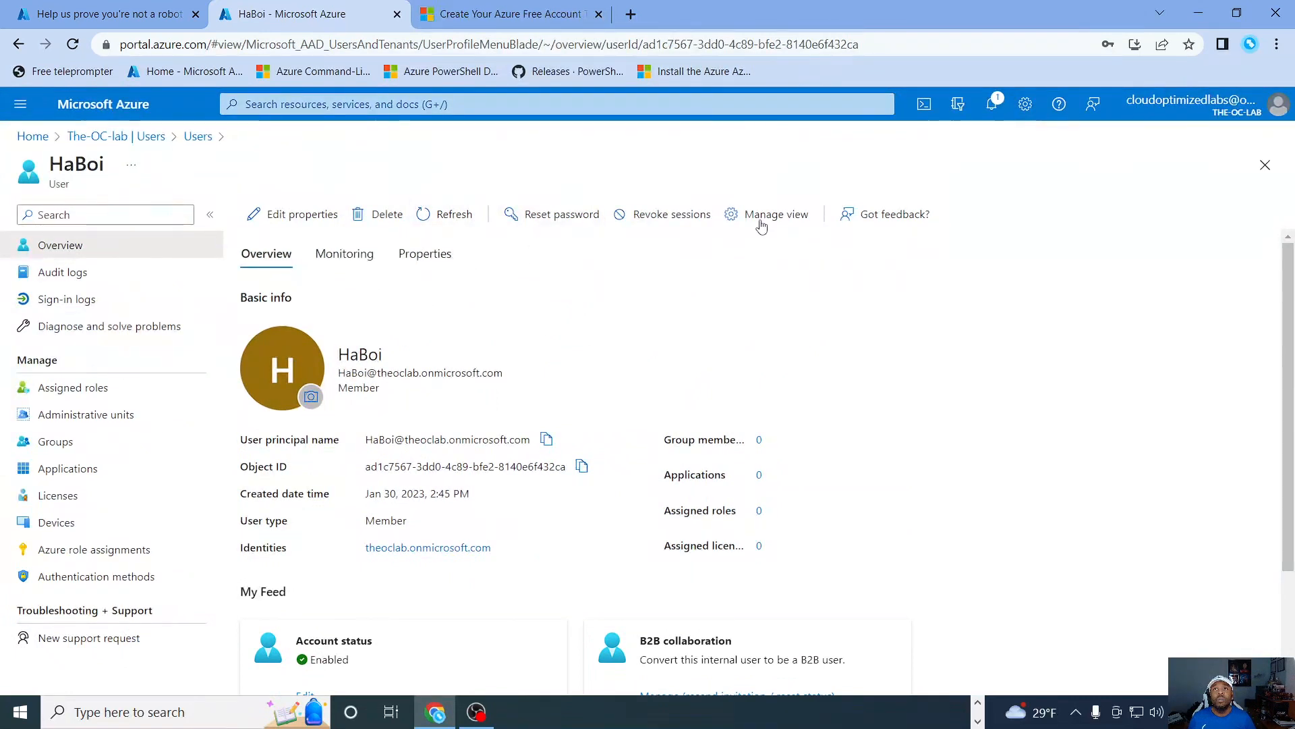
- Switch the portal to Default Directory and open its list of all users
left_click(958, 108)
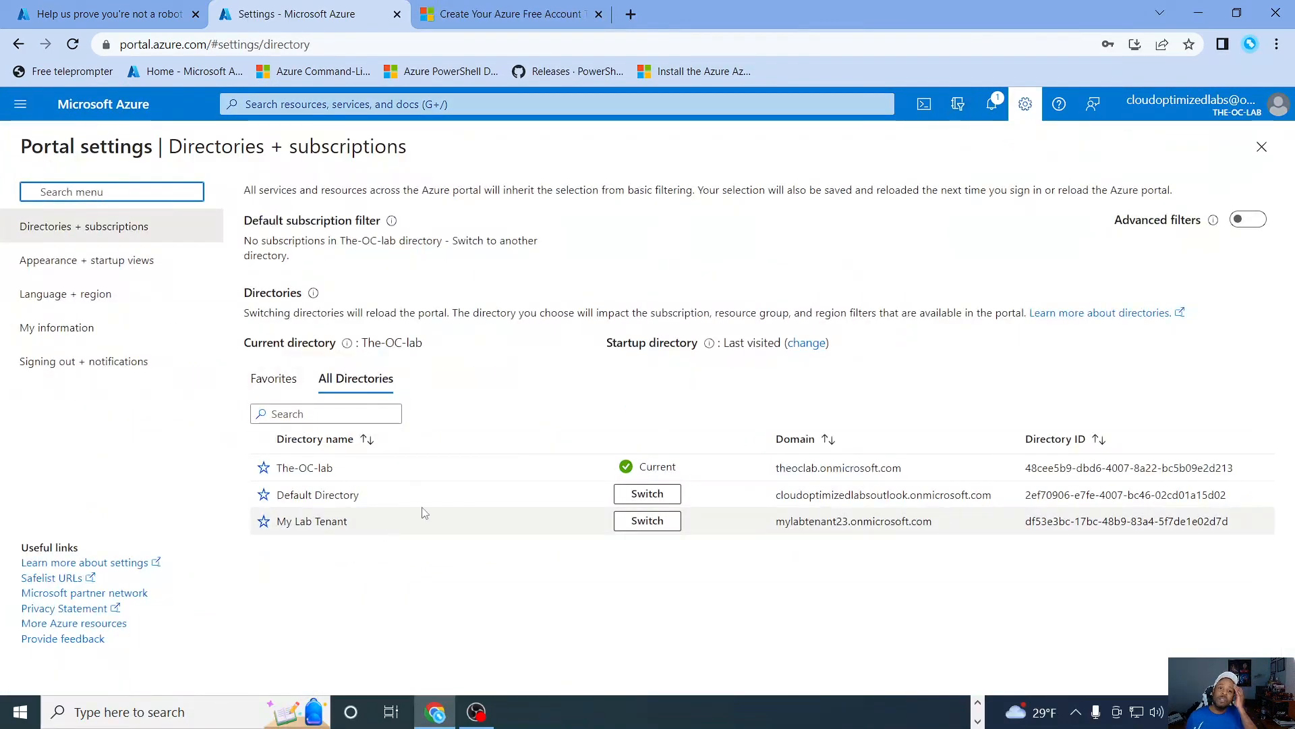
left_click(656, 495)
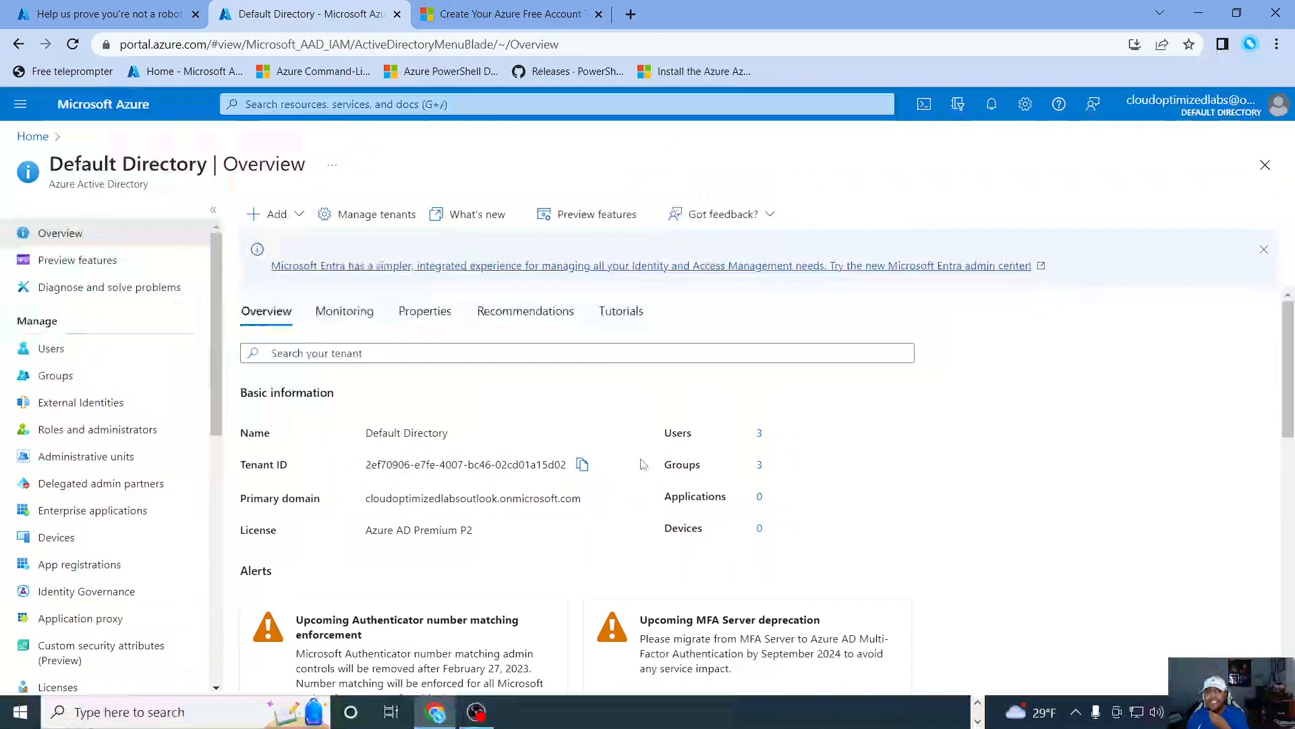
left_click(52, 350)
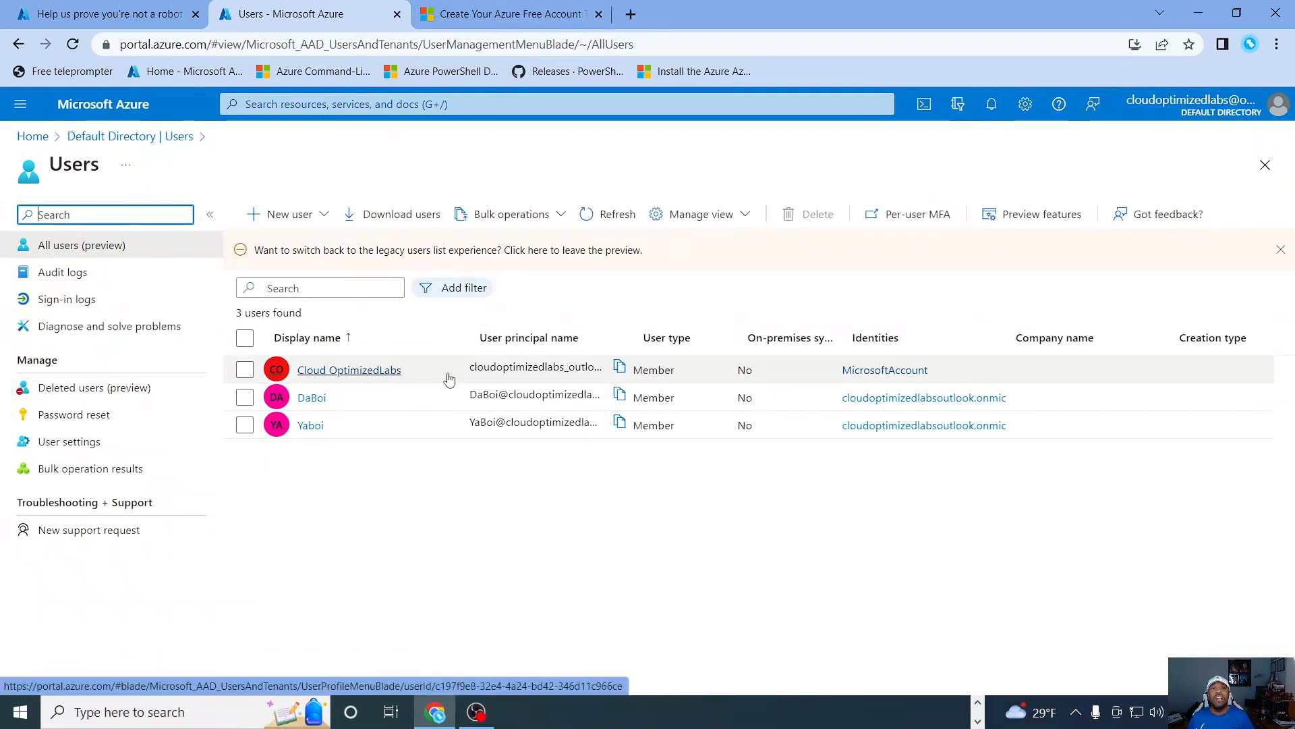
- Start inviting an external user to Default Directory, entering the guest's name and pasting the copied principal name as the e-mail address
left_click(283, 217)
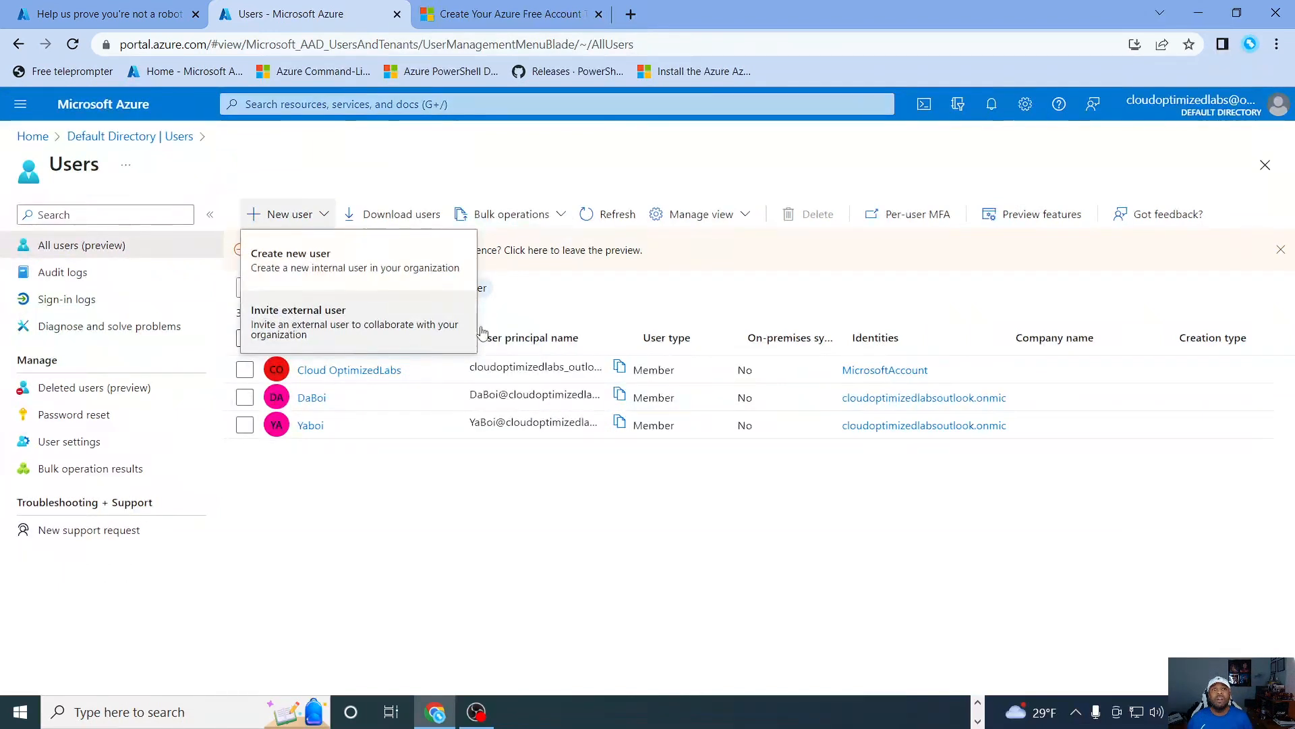
left_click(281, 324)
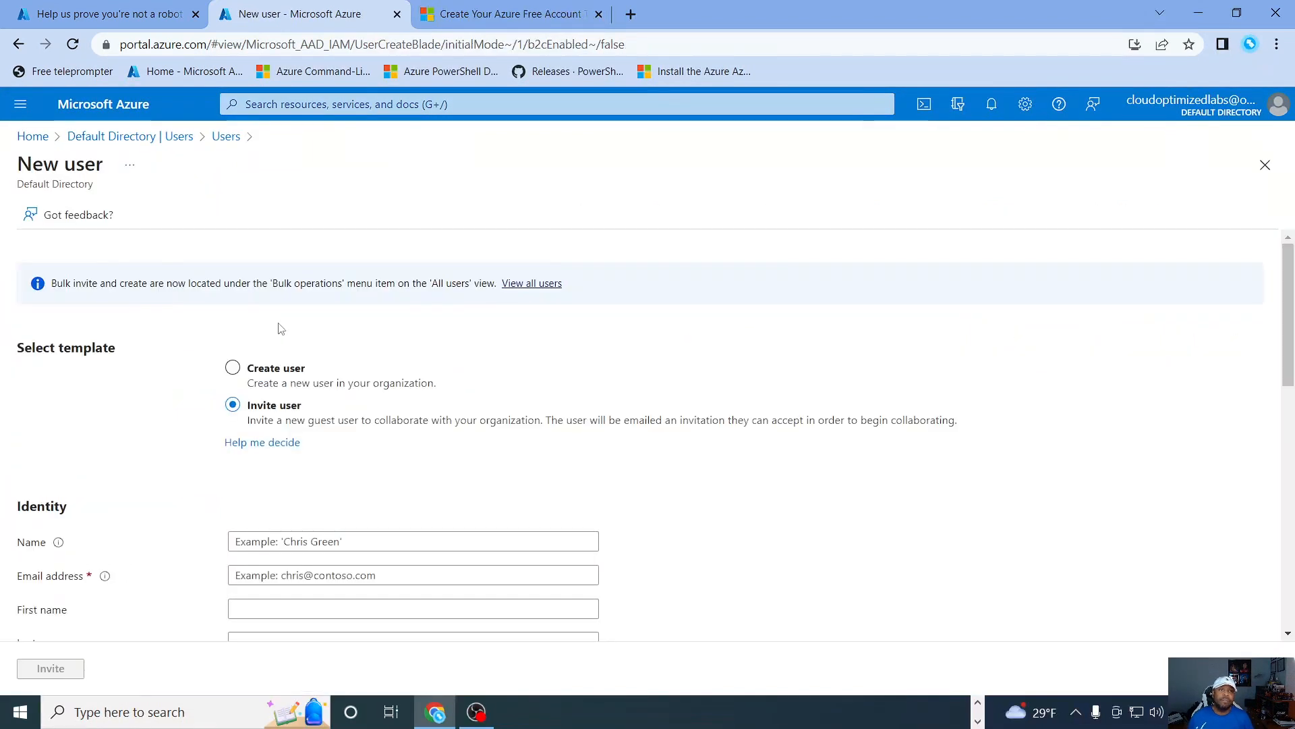
scroll(324, 425, "down", 2)
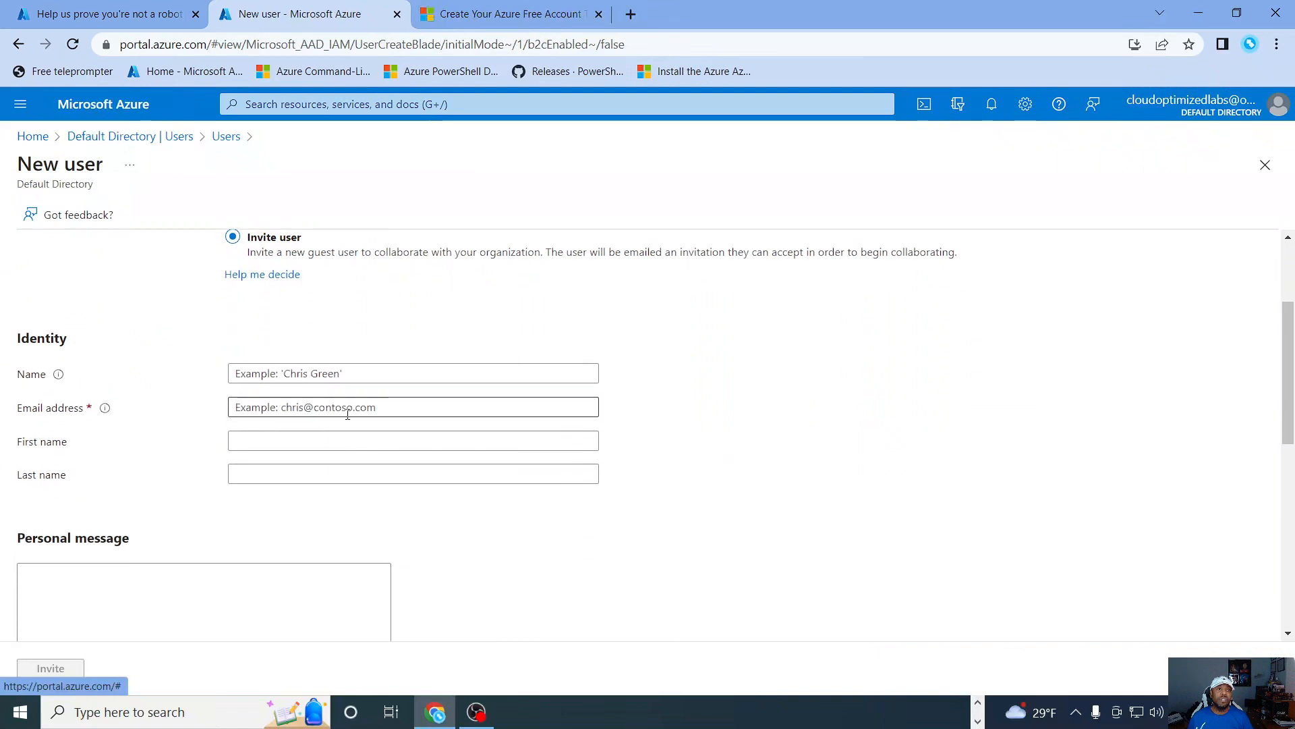
left_click(297, 377)
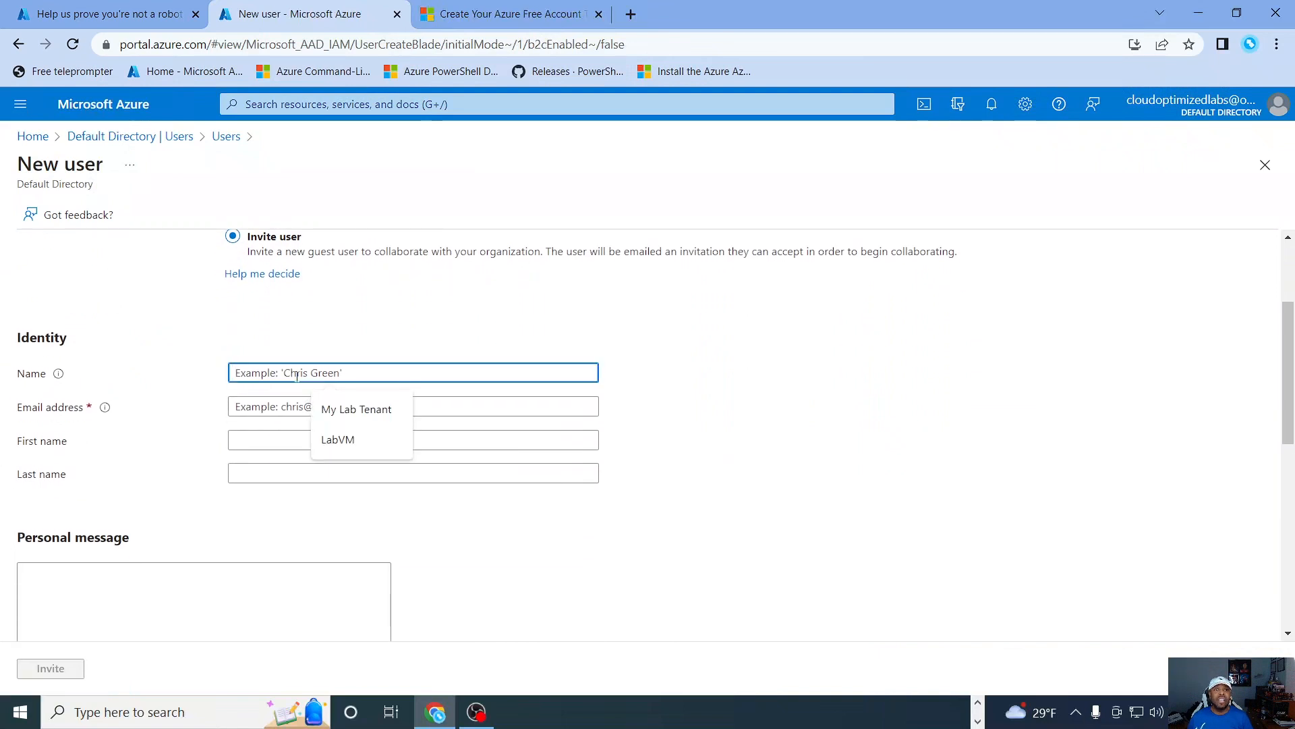
type("HaBoi")
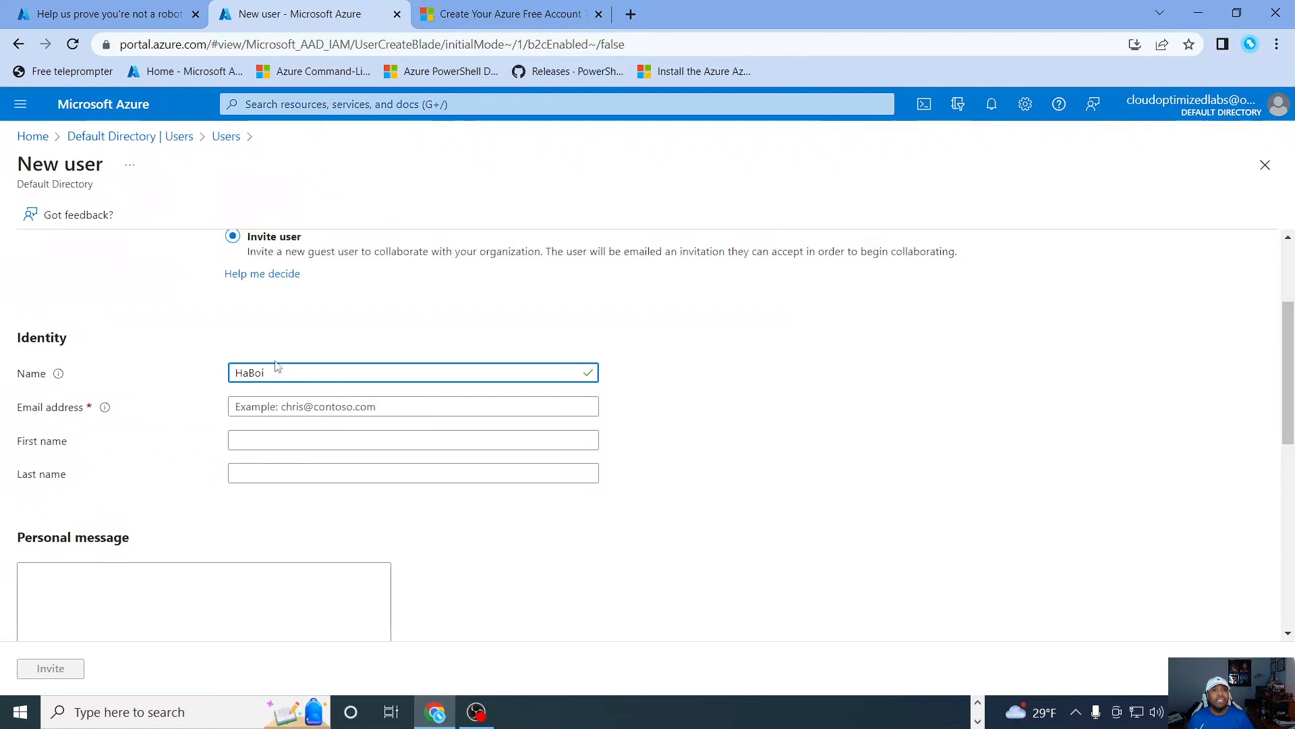
left_click(280, 407)
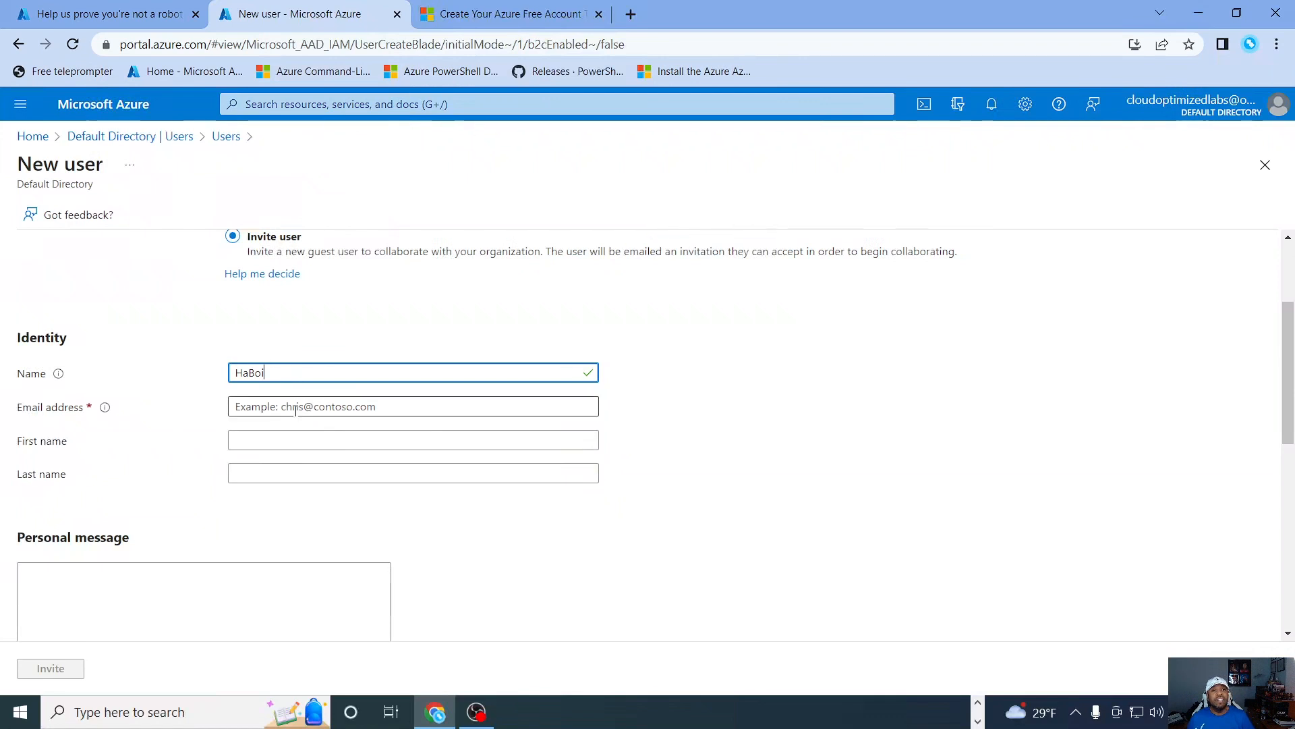
right_click(270, 411)
left_click(312, 543)
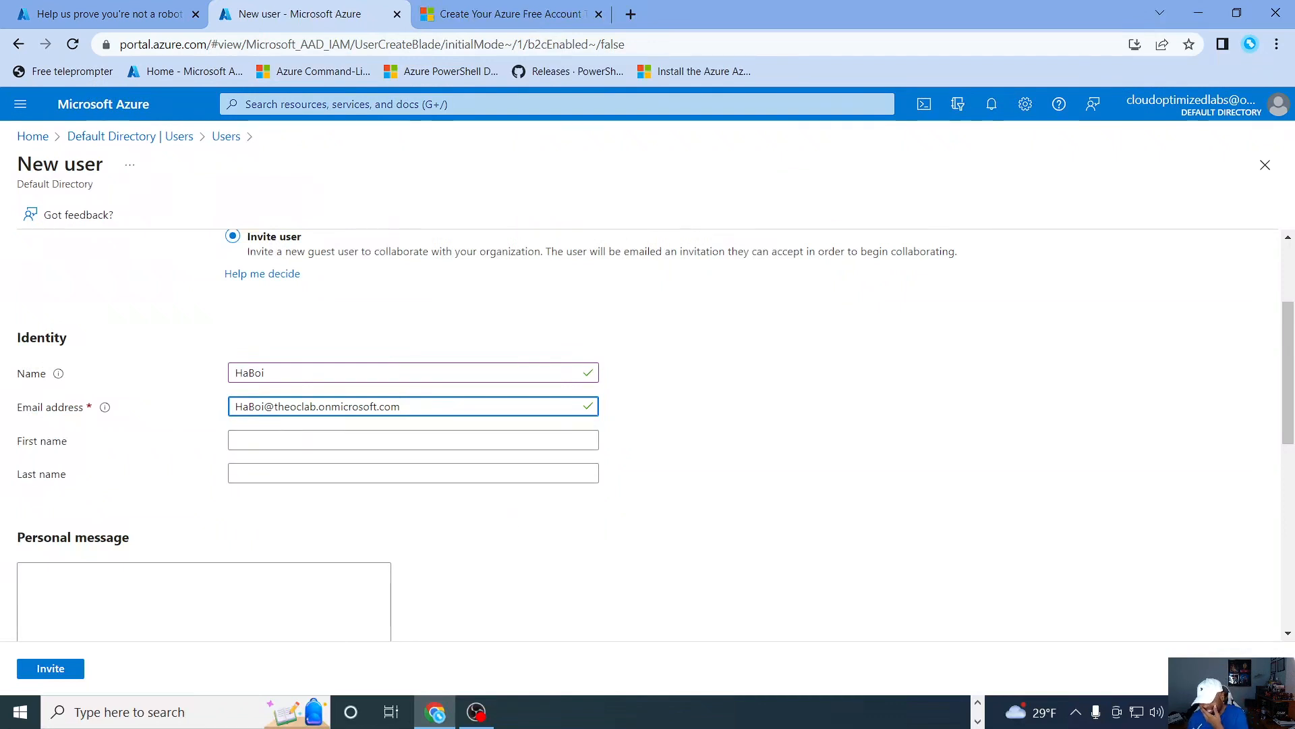
- Set the invited guest's usage location to United States
scroll(542, 451, "down", 8)
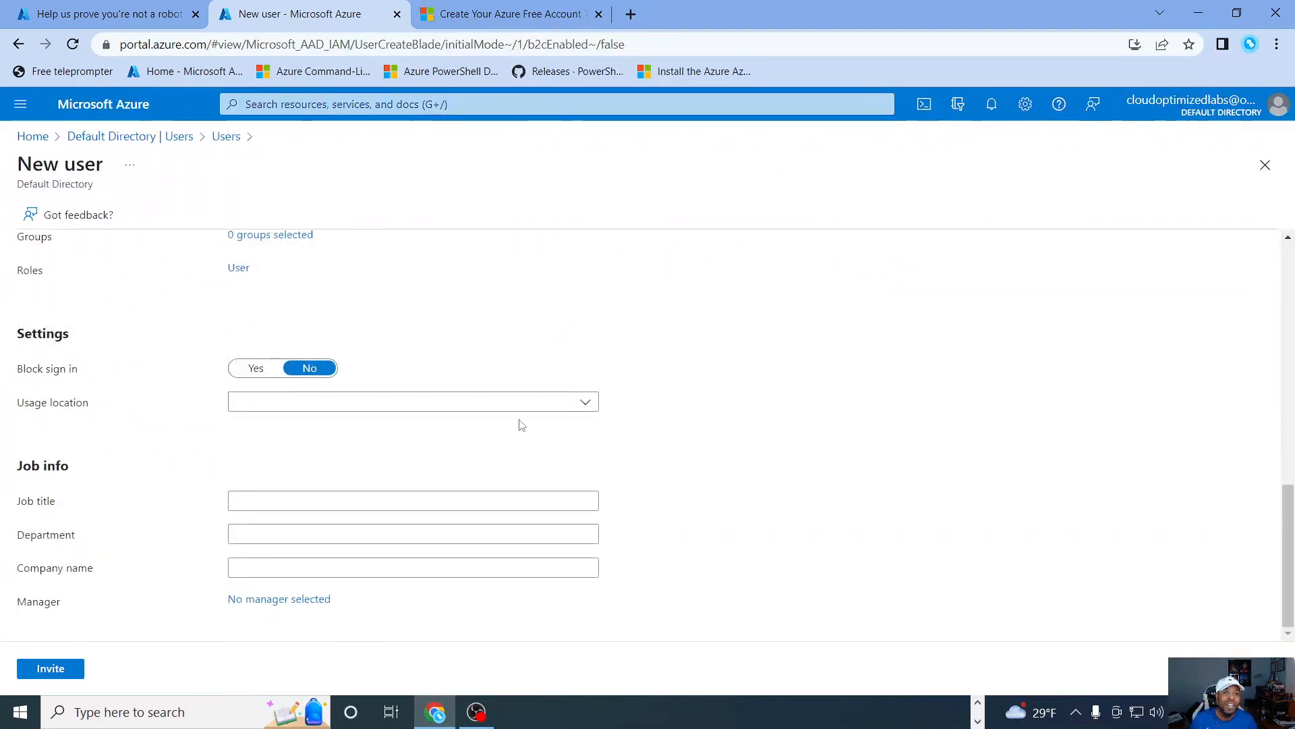
left_click(529, 402)
scroll(396, 549, "down", 15)
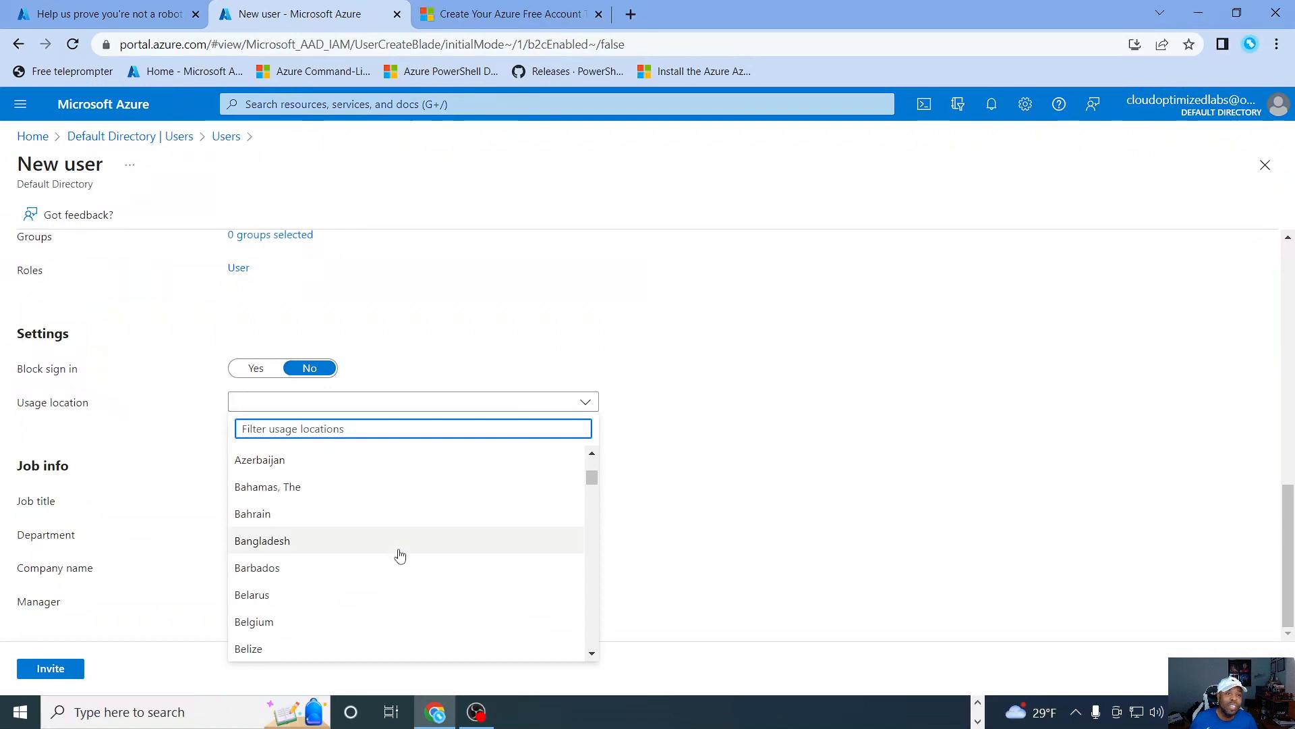
left_click(441, 665)
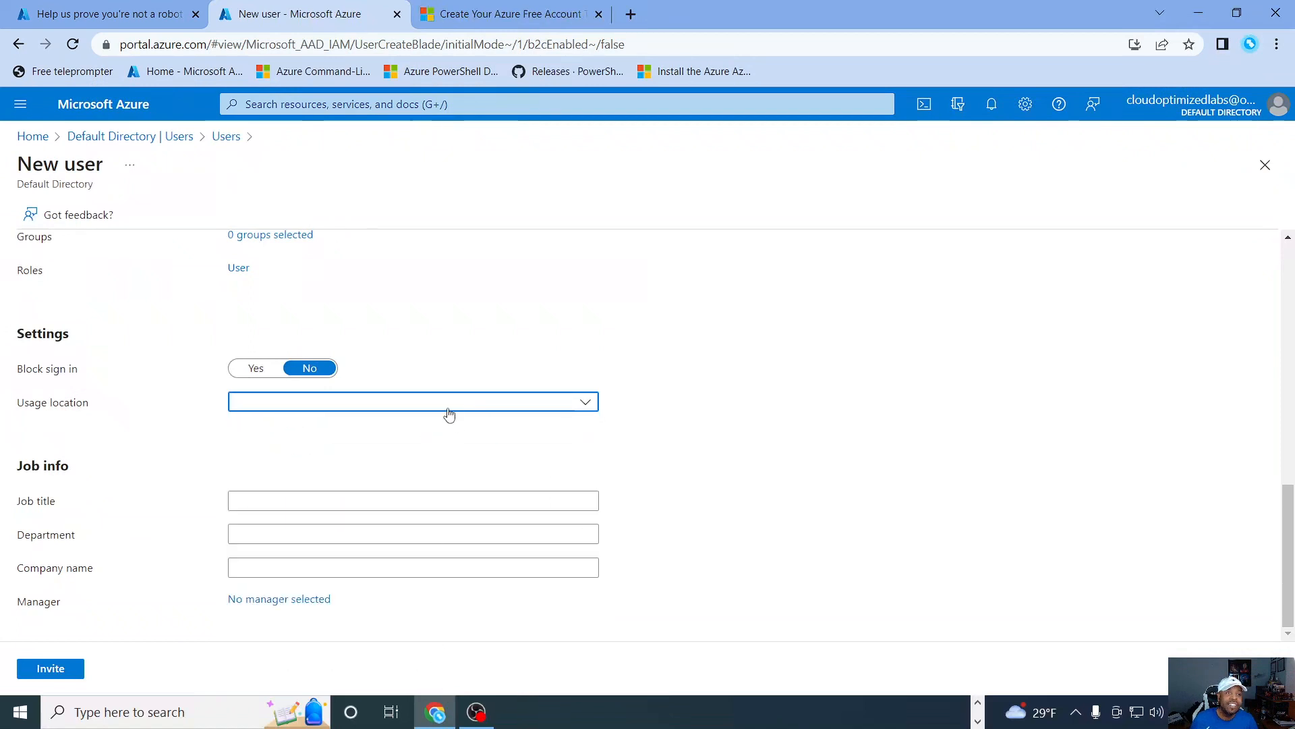
left_click(449, 414)
type("us")
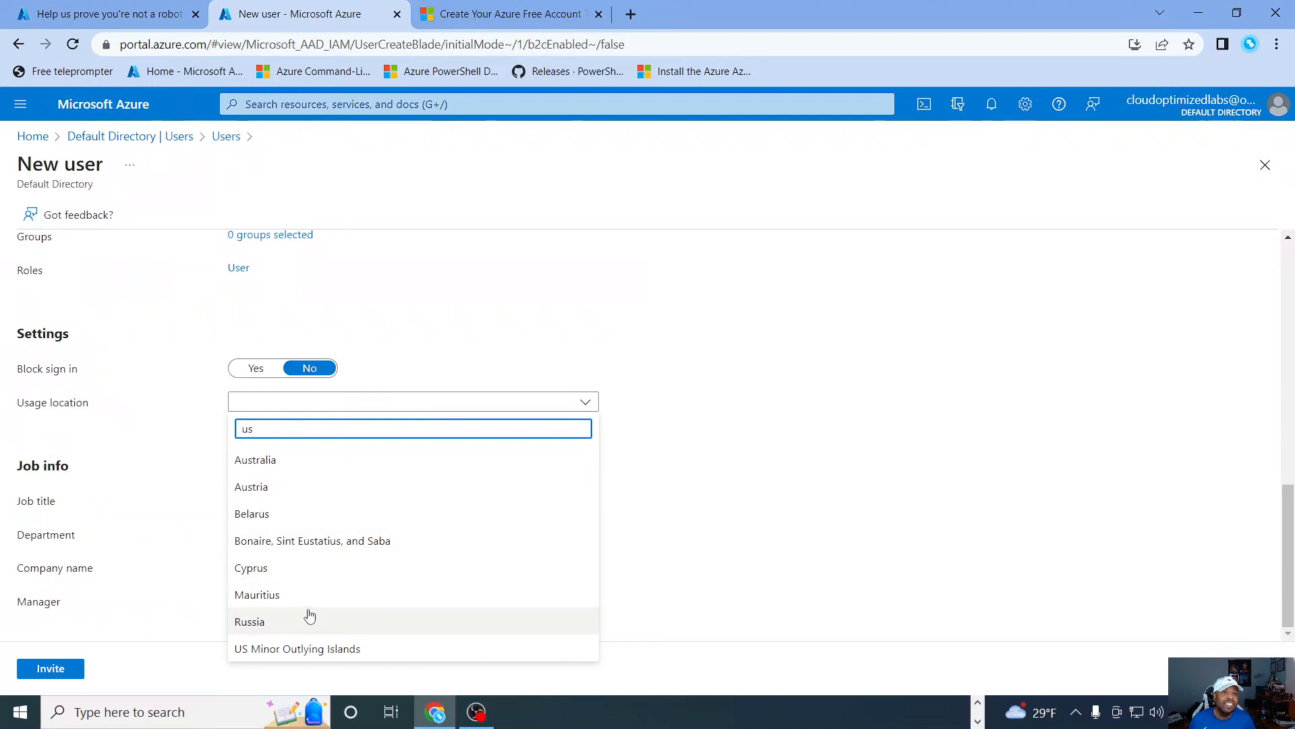
key("BackSpace")
type("ni")
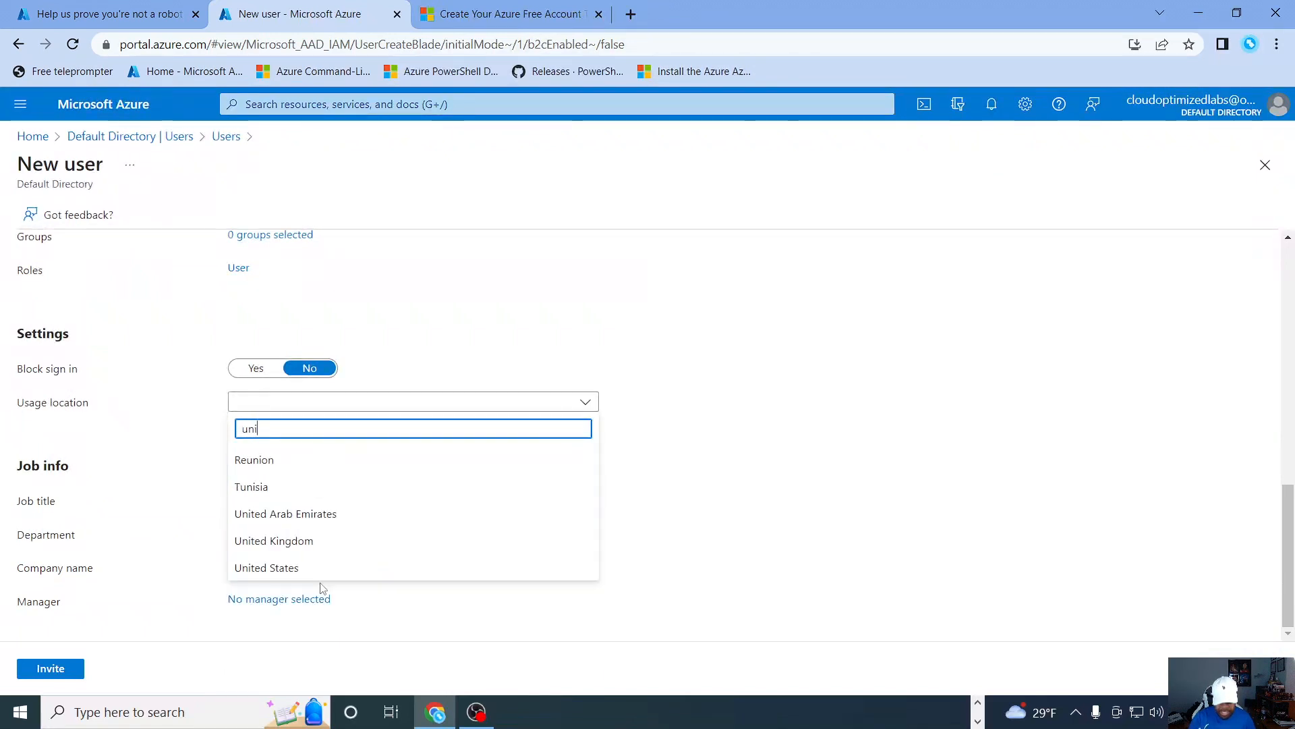
left_click(291, 569)
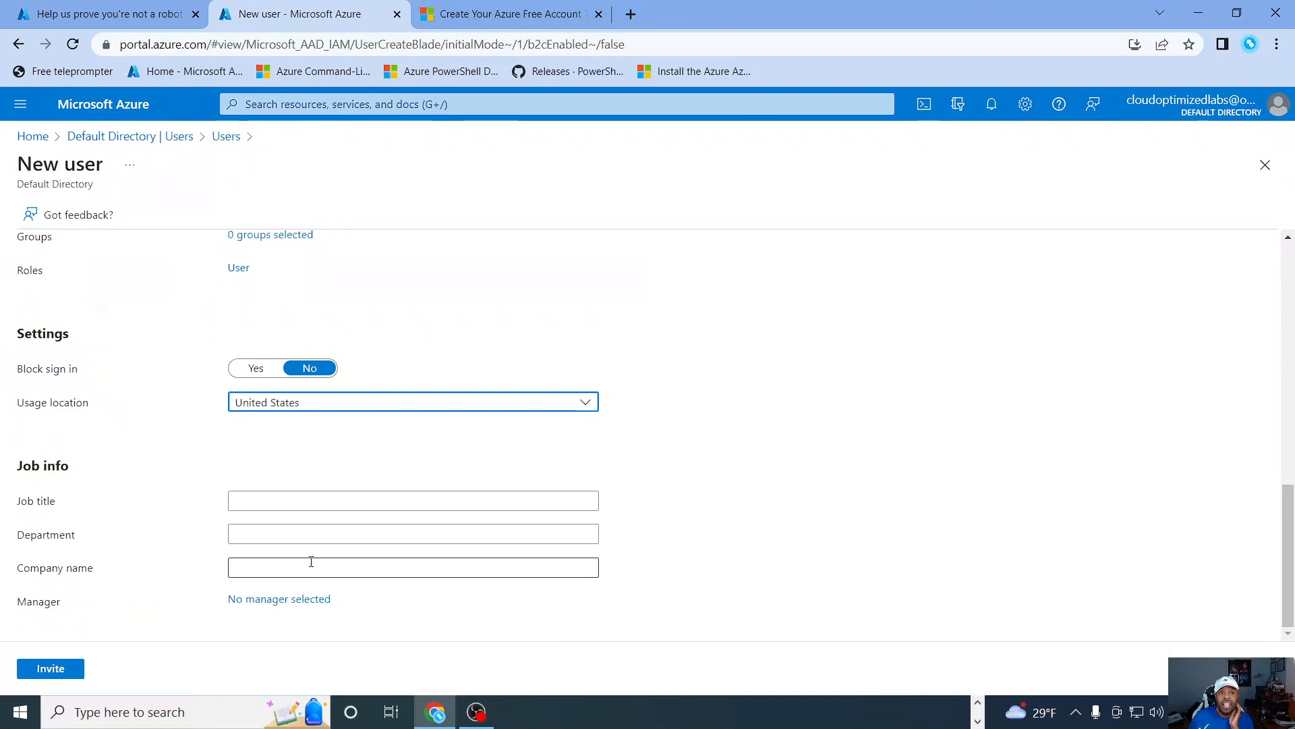
- Enter the guest's job info with job title Sys Admin and department IT
left_click(302, 502)
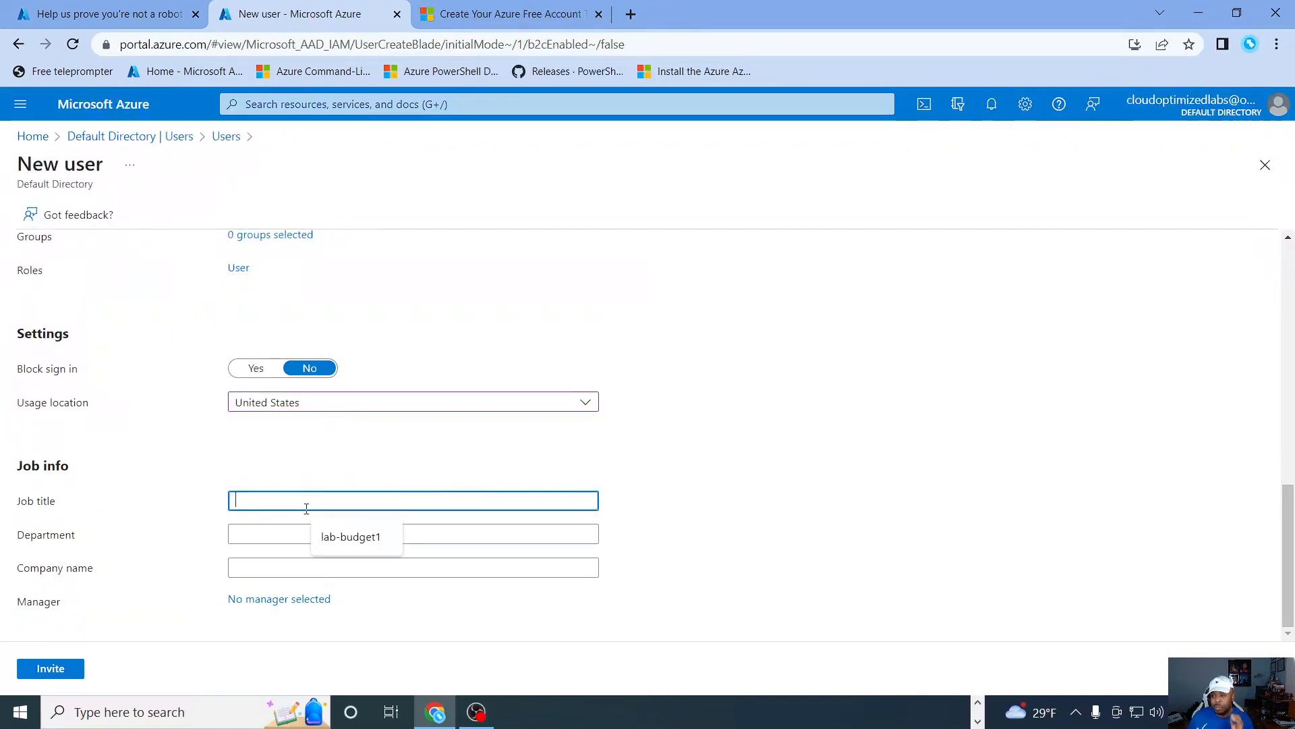
type("Sys Admin")
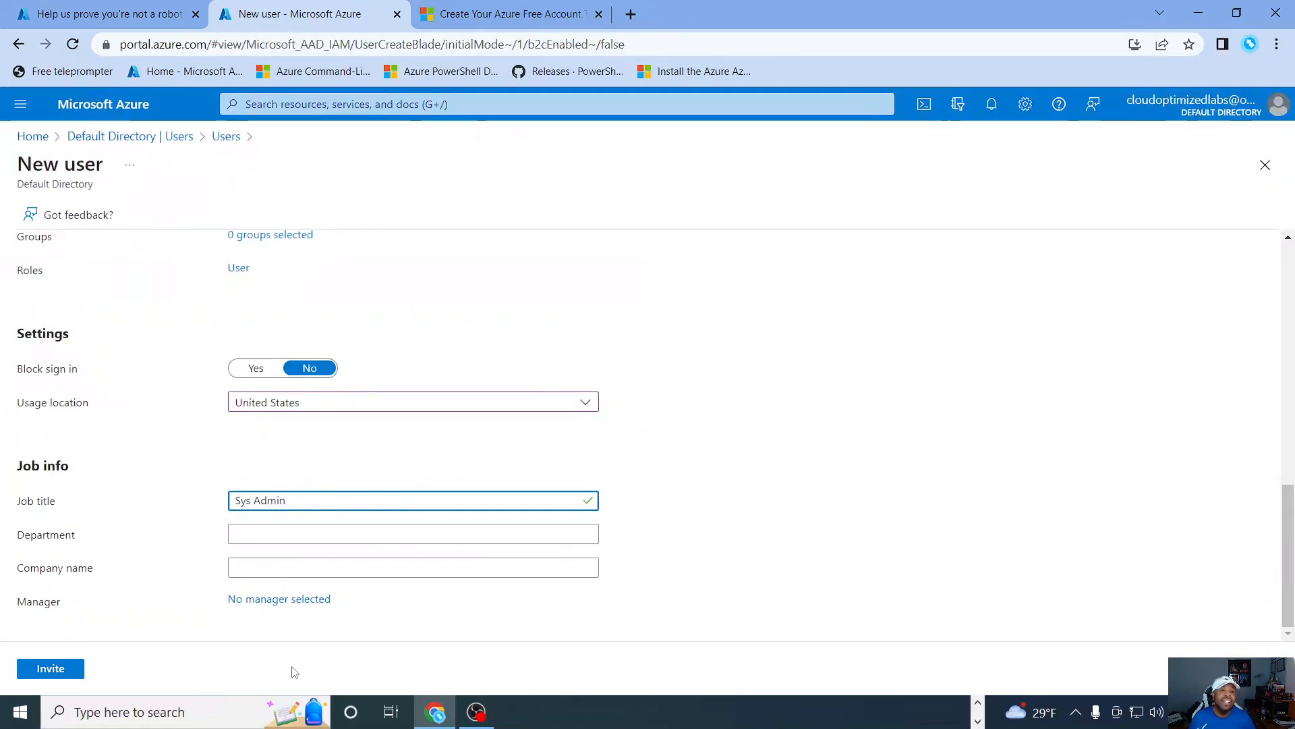
left_click(260, 536)
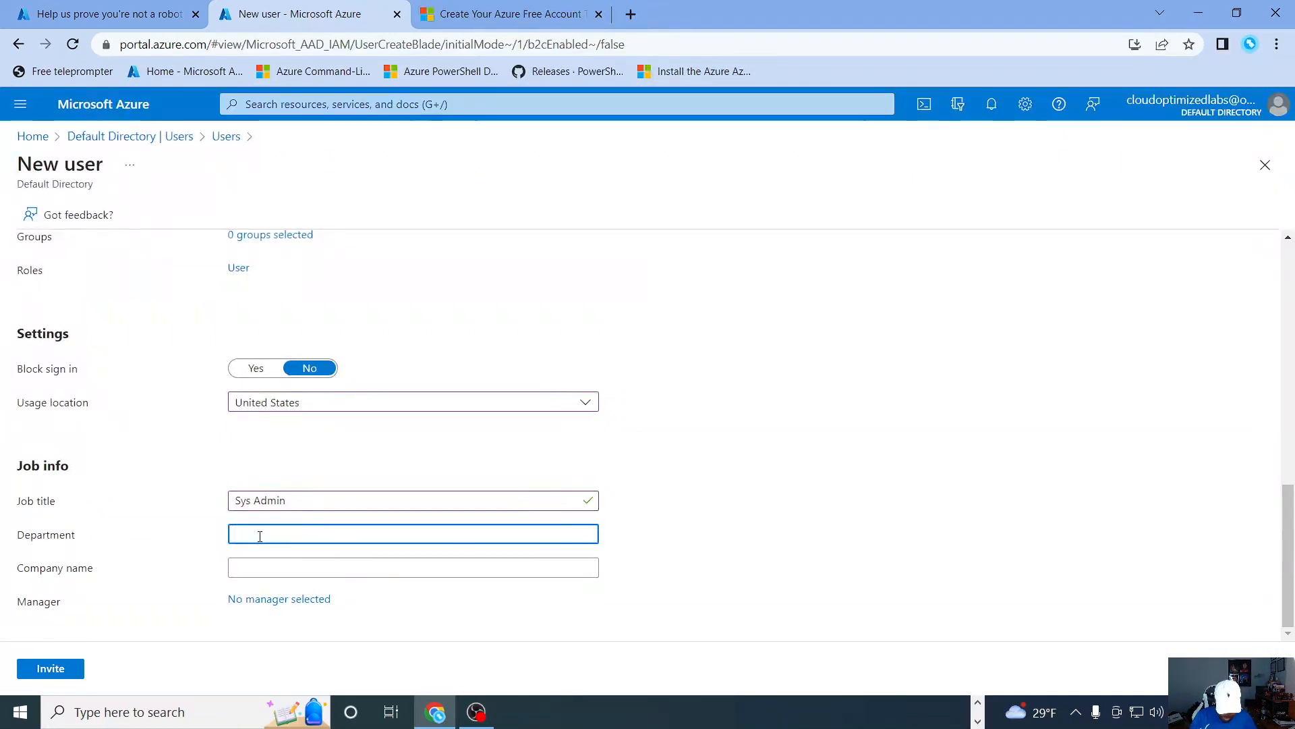
type("IT")
- Review the guest's identity, settings and job info in the form, and send the invitation
scroll(740, 452, "up", 6)
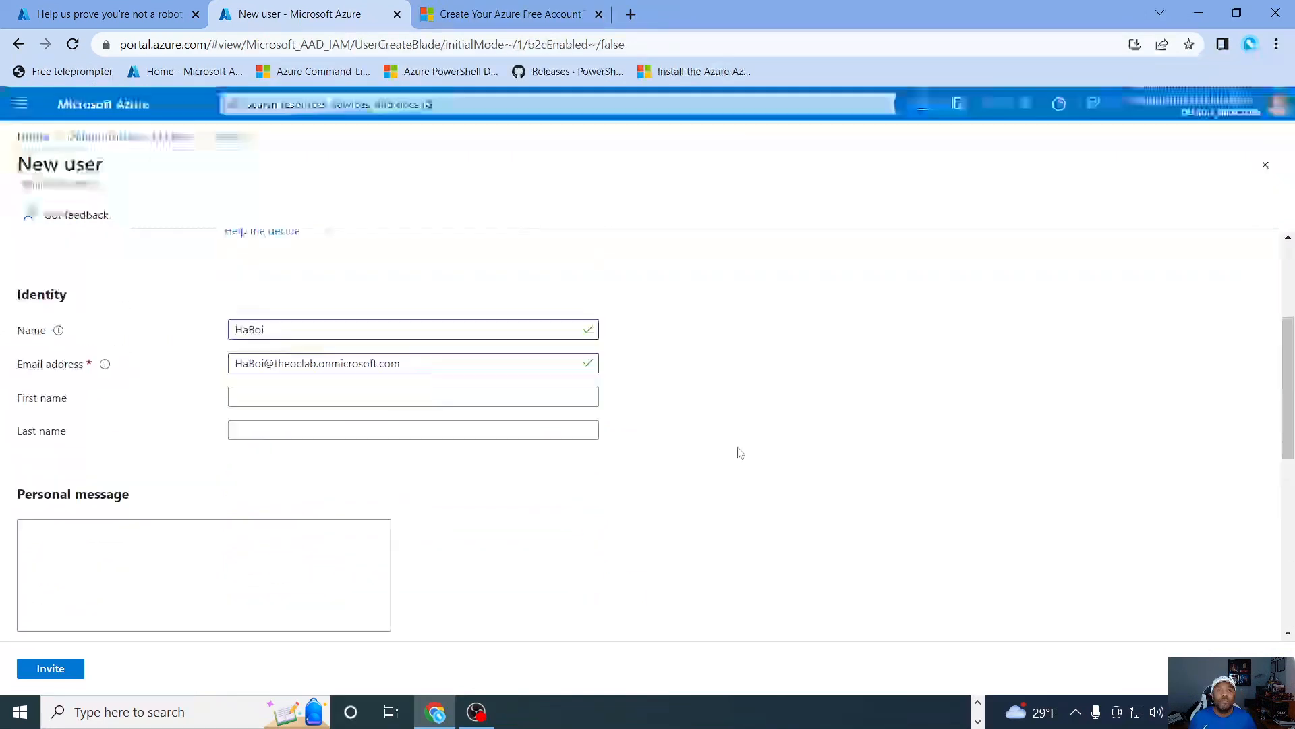
scroll(436, 566, "down", 5)
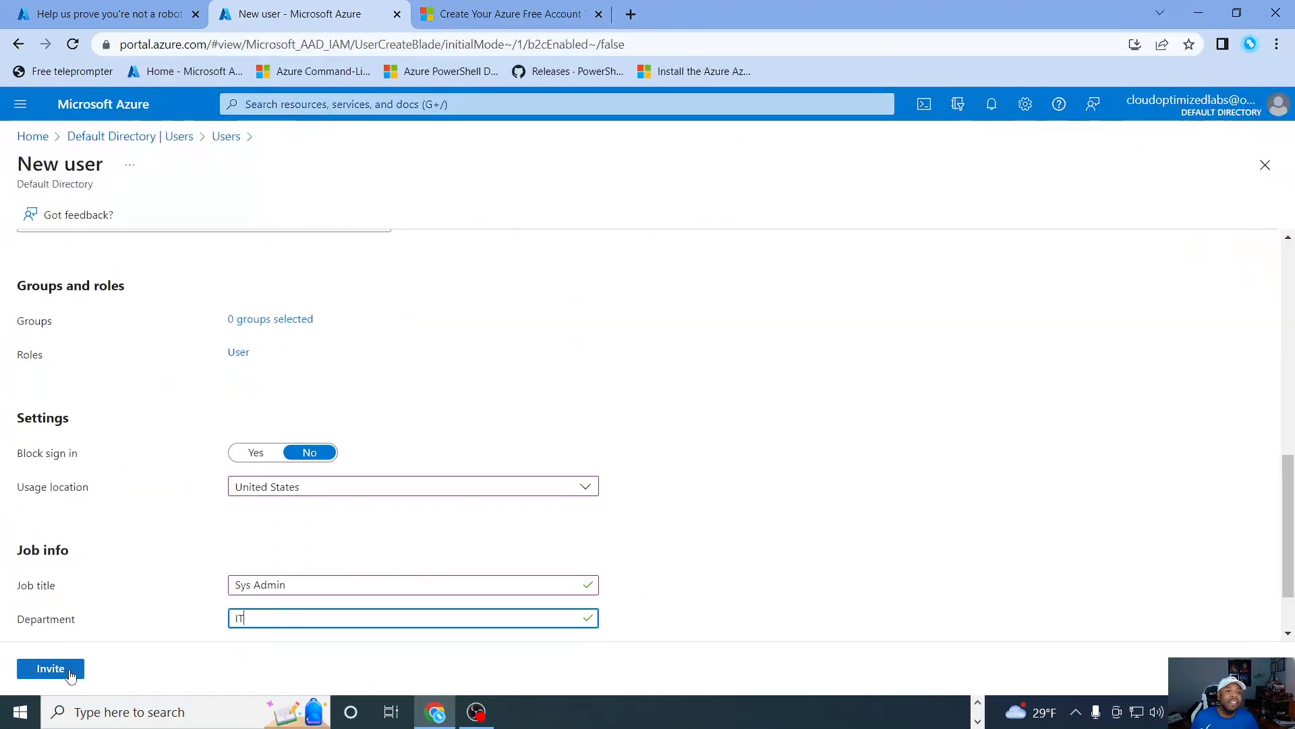
scroll(708, 501, "up", 8)
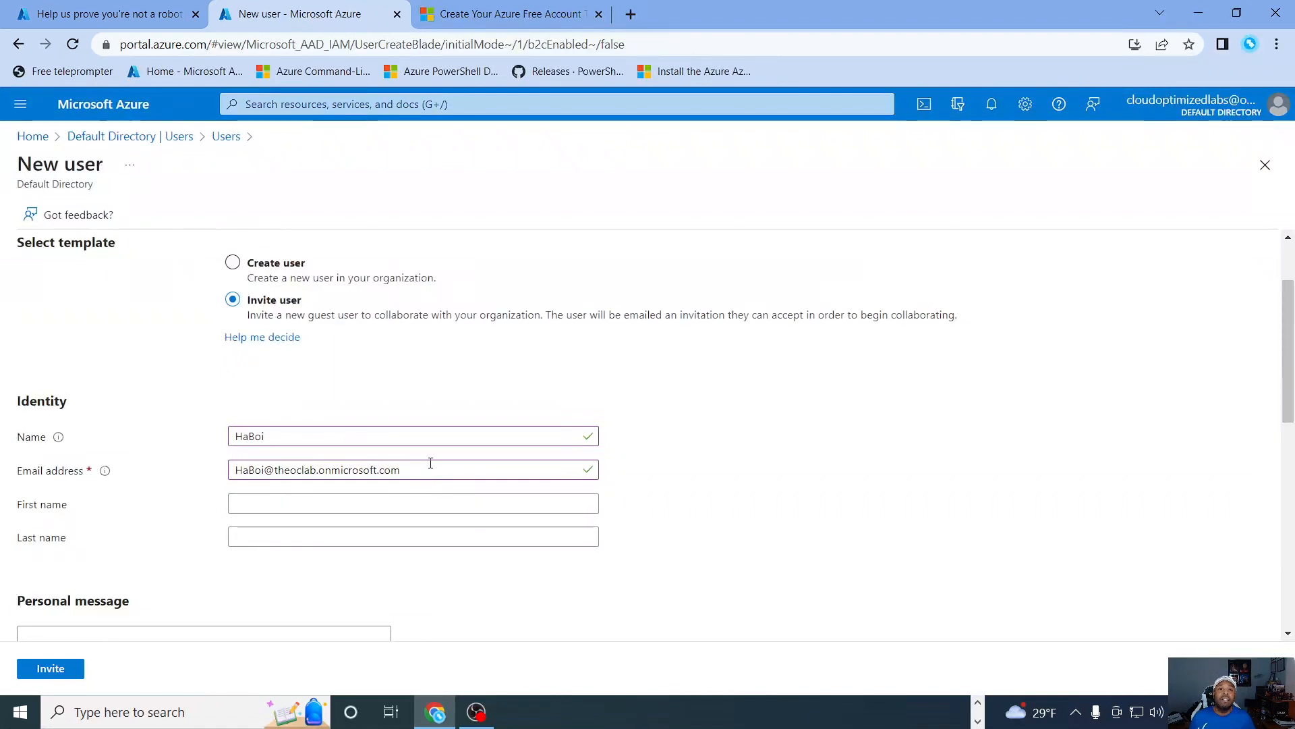
left_click_drag(425, 468, 214, 492)
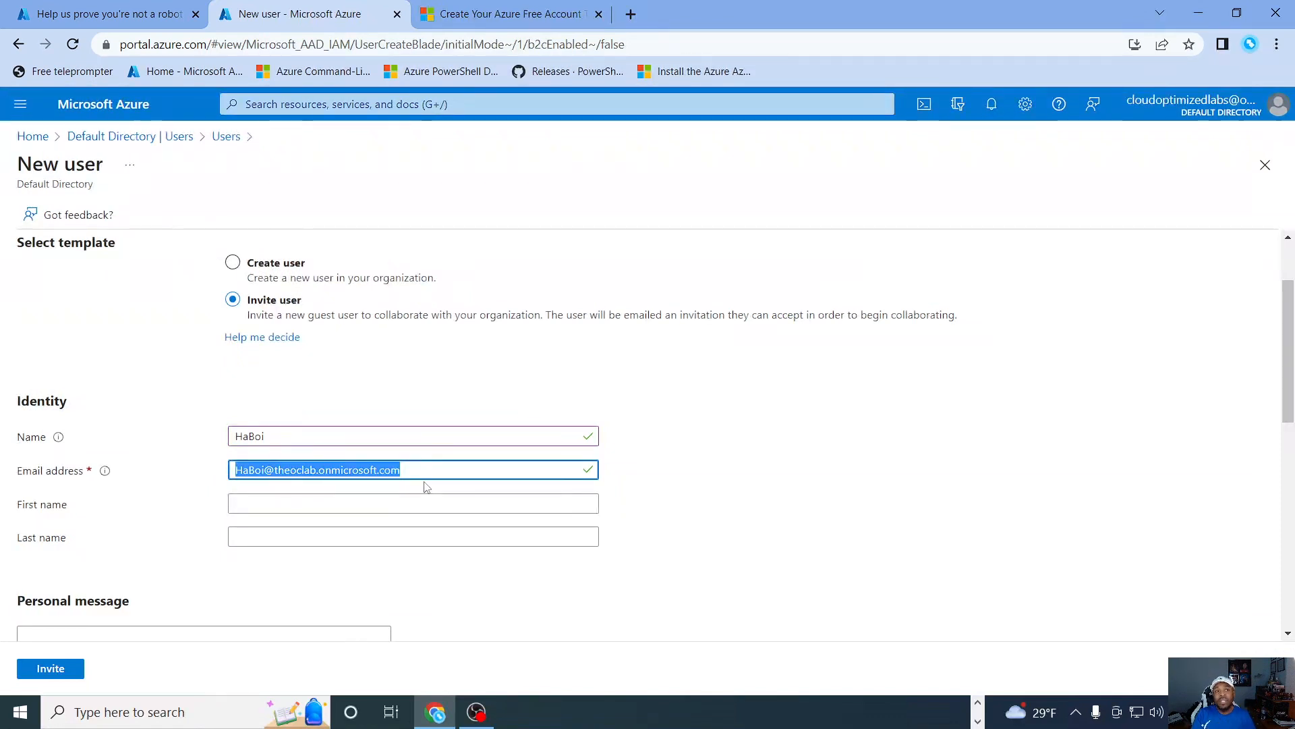
left_click(732, 479)
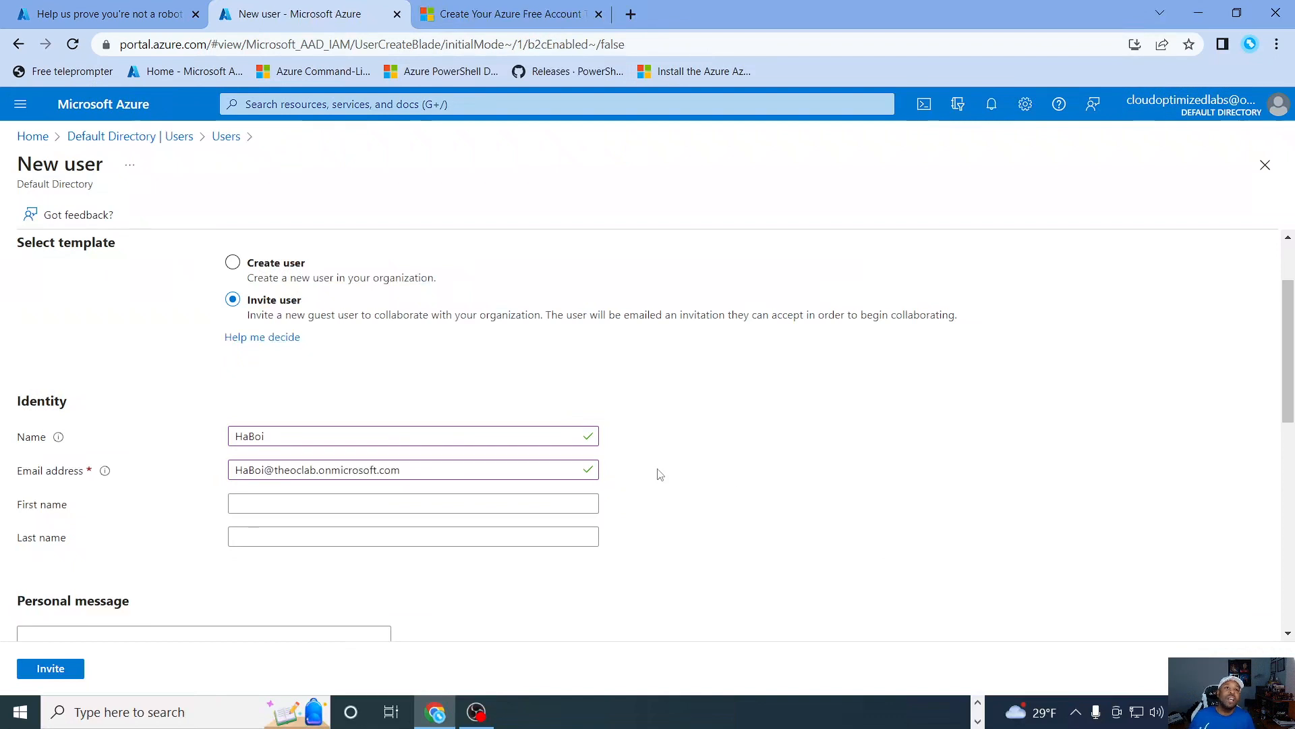
scroll(558, 471, "down", 4)
scroll(475, 413, "up", 4)
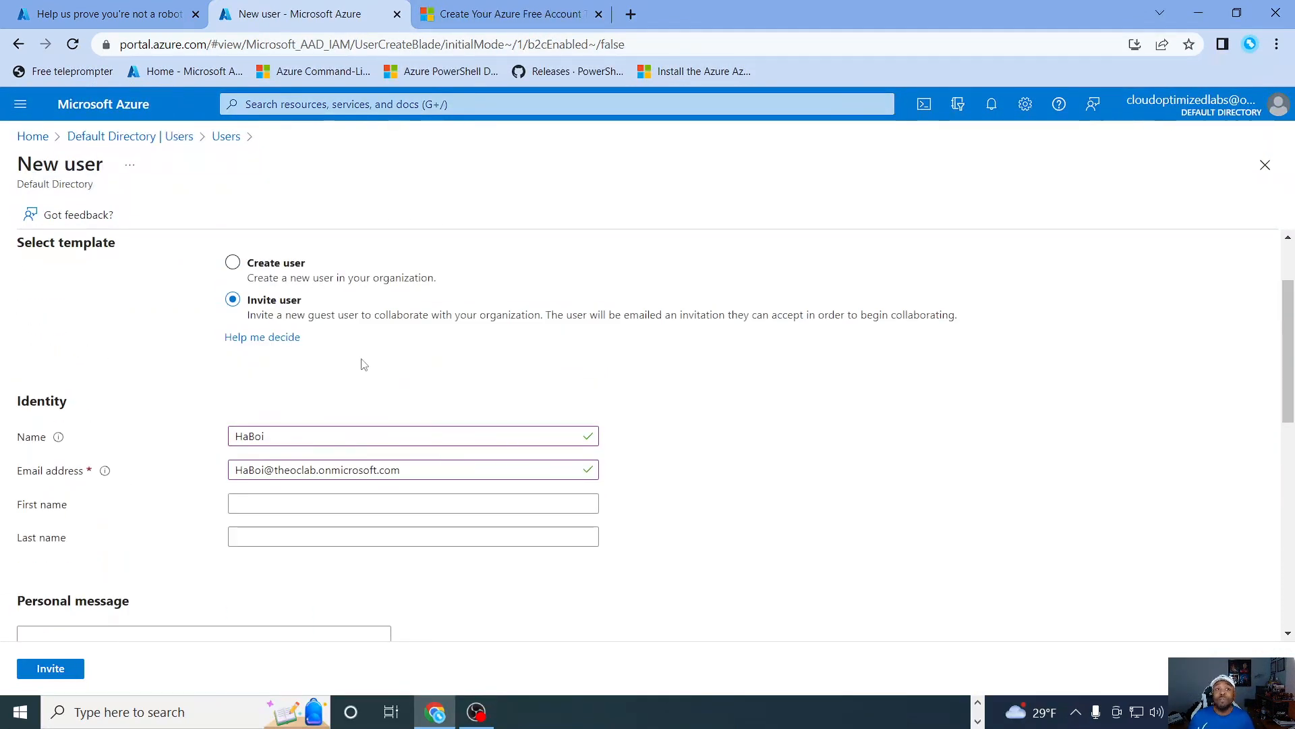
scroll(362, 361, "up", 2)
scroll(515, 515, "down", 2)
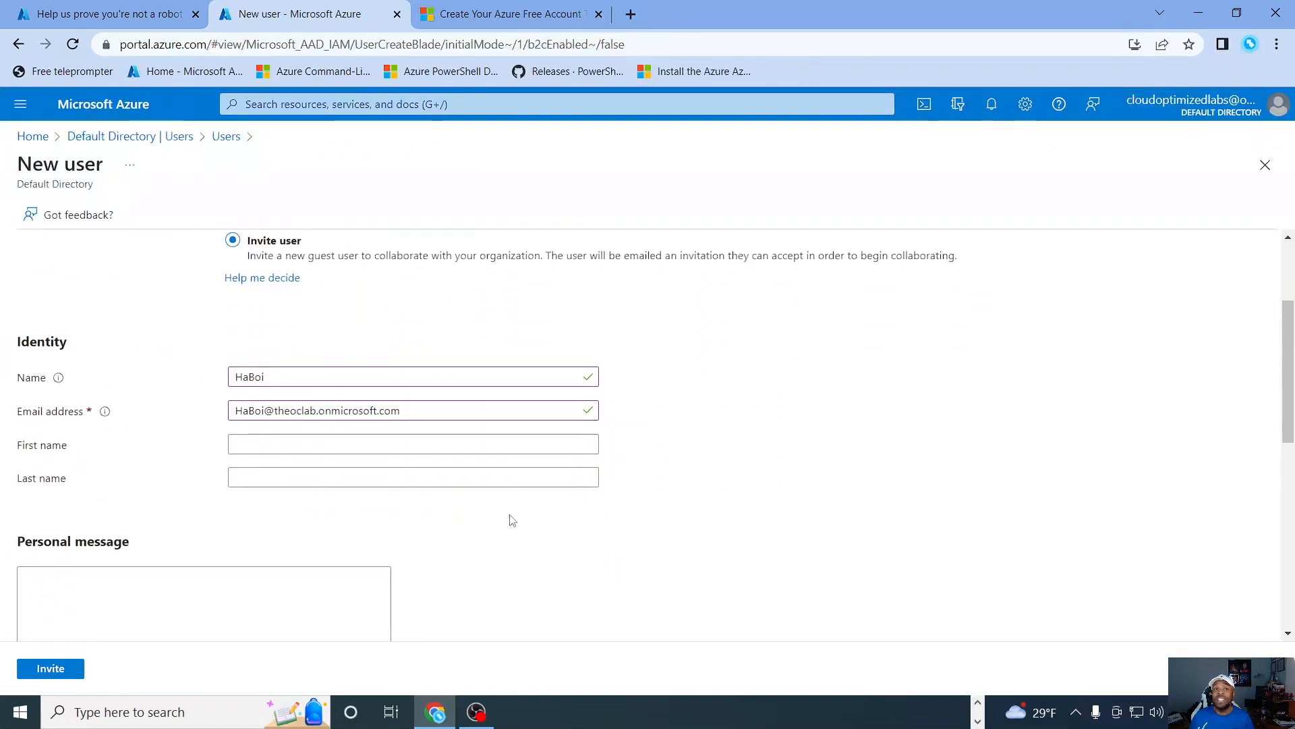
scroll(518, 520, "down", 8)
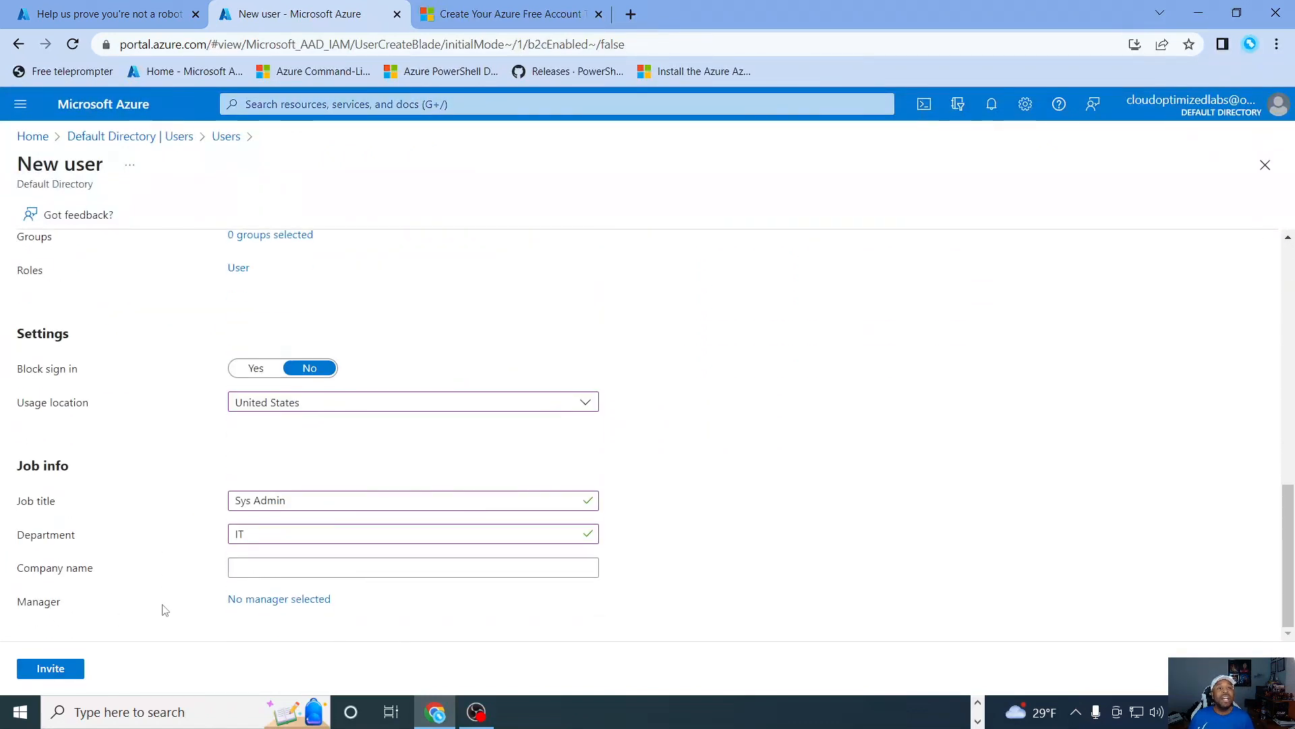
left_click(56, 675)
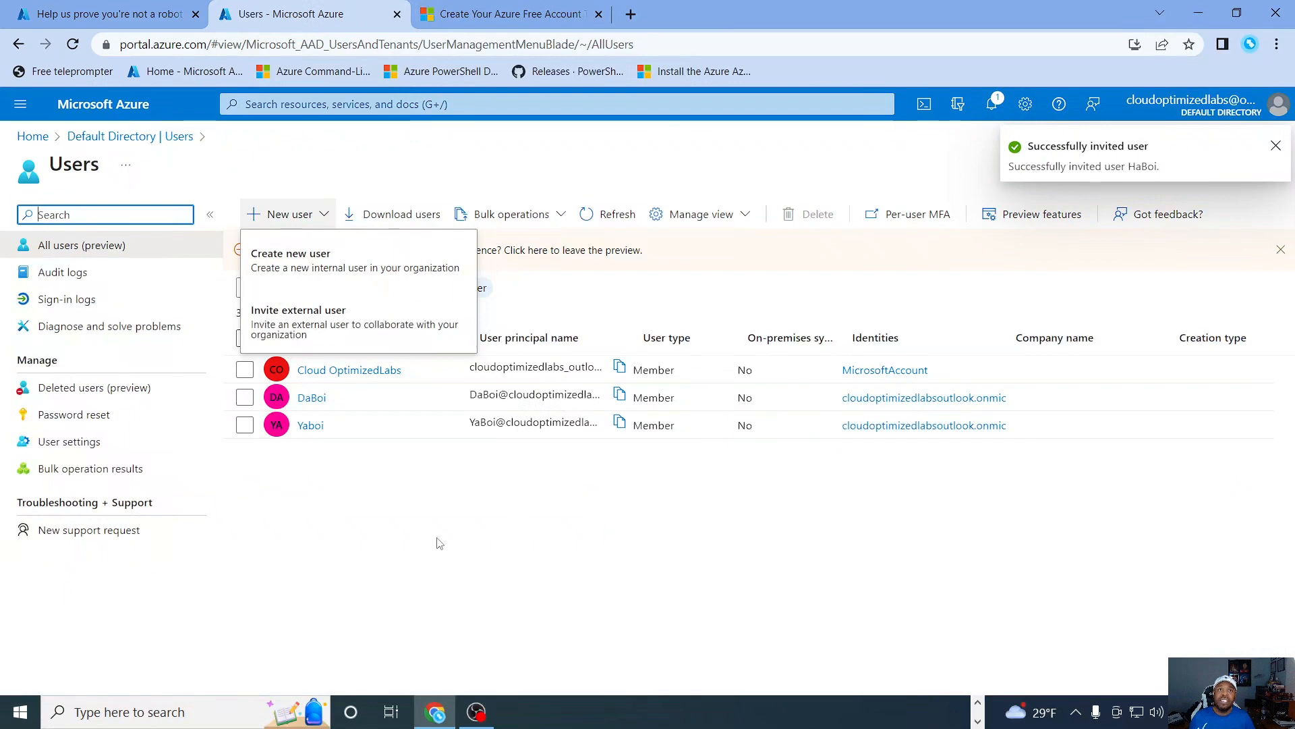
- Refresh Default Directory's user list until the invited guest is listed
left_click(445, 533)
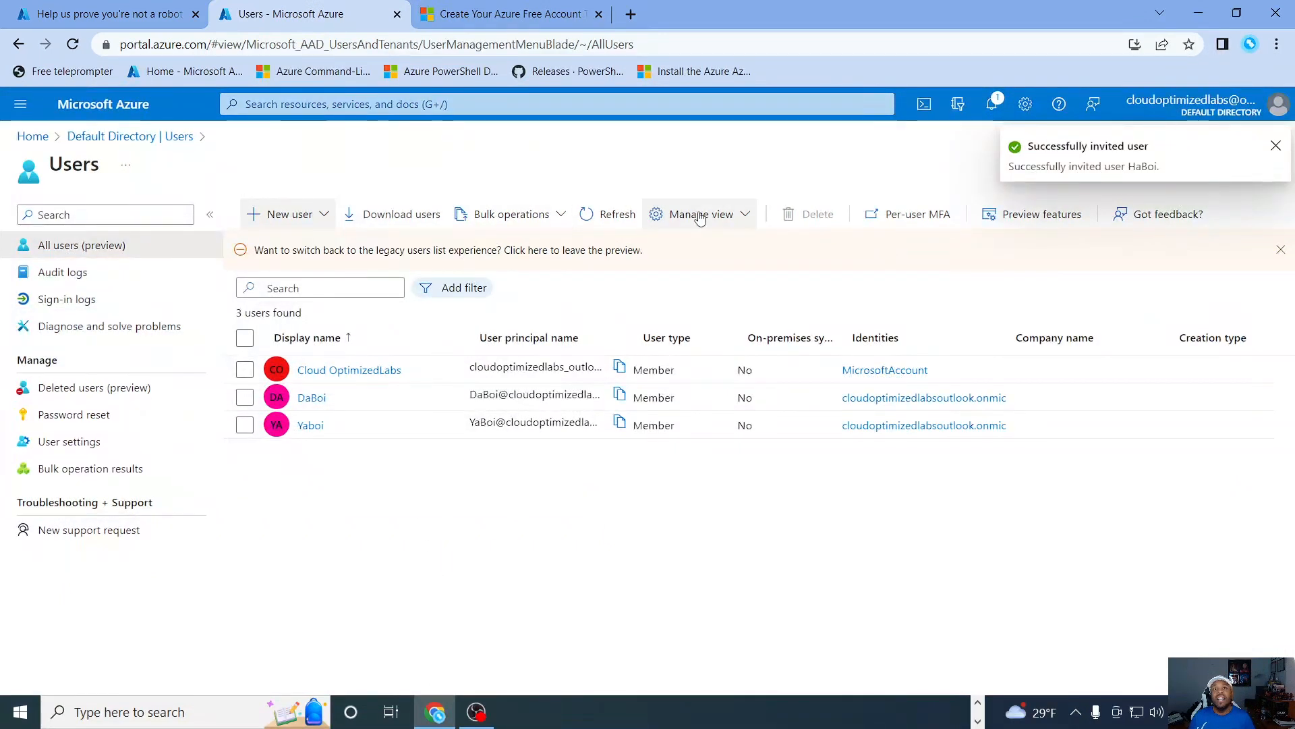
left_click(607, 223)
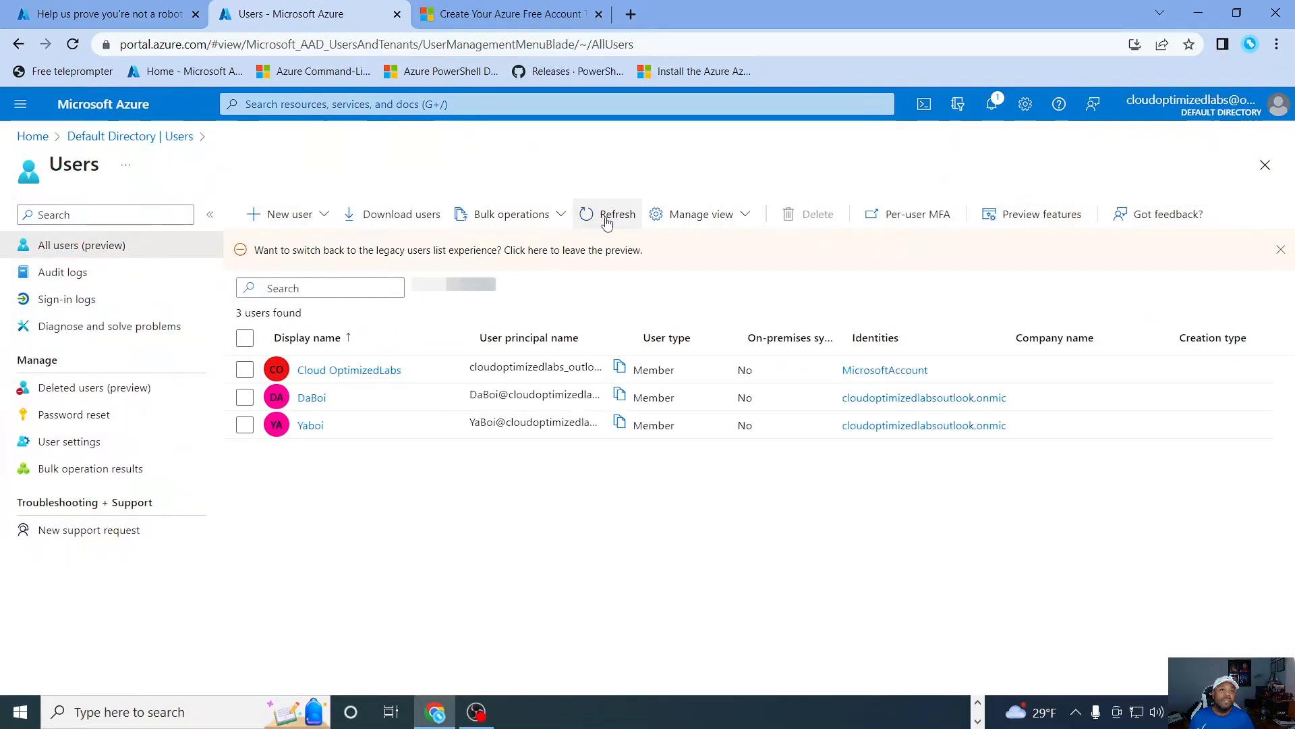
left_click(607, 223)
left_click(607, 223)
left_click(608, 223)
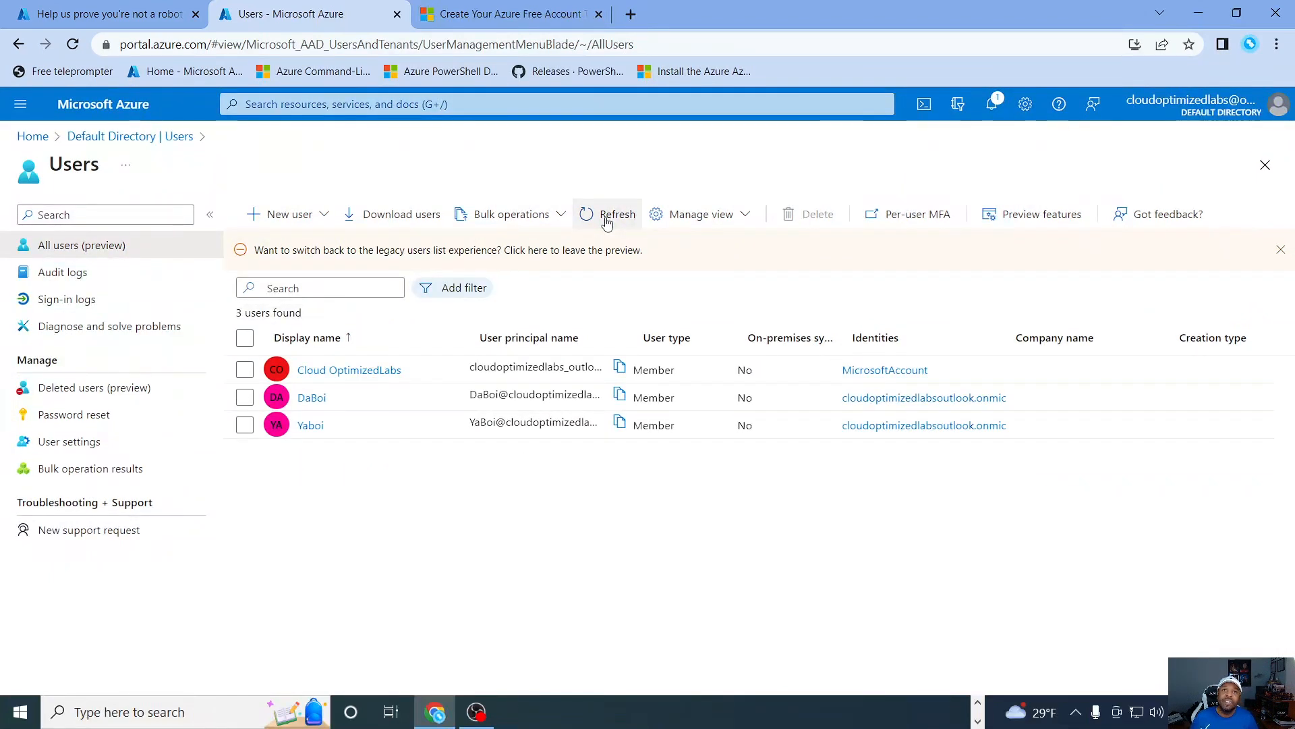
left_click(607, 223)
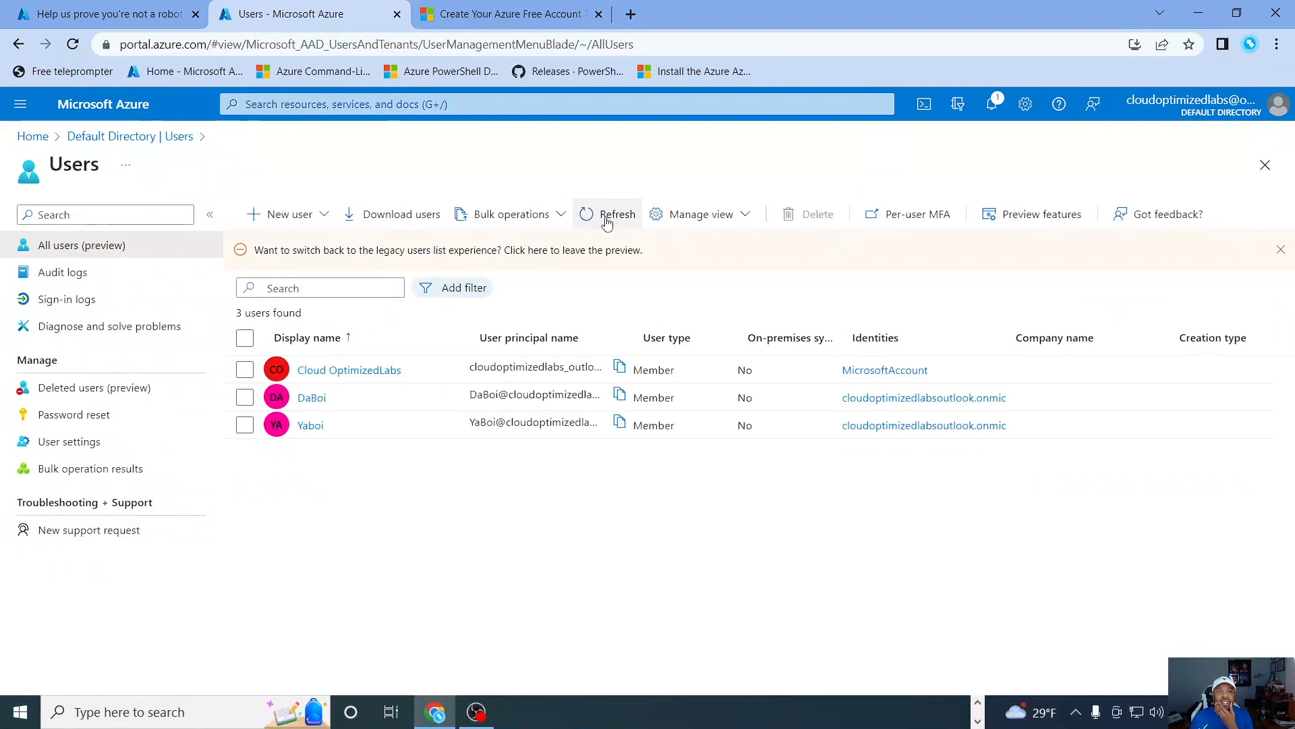
left_click(608, 223)
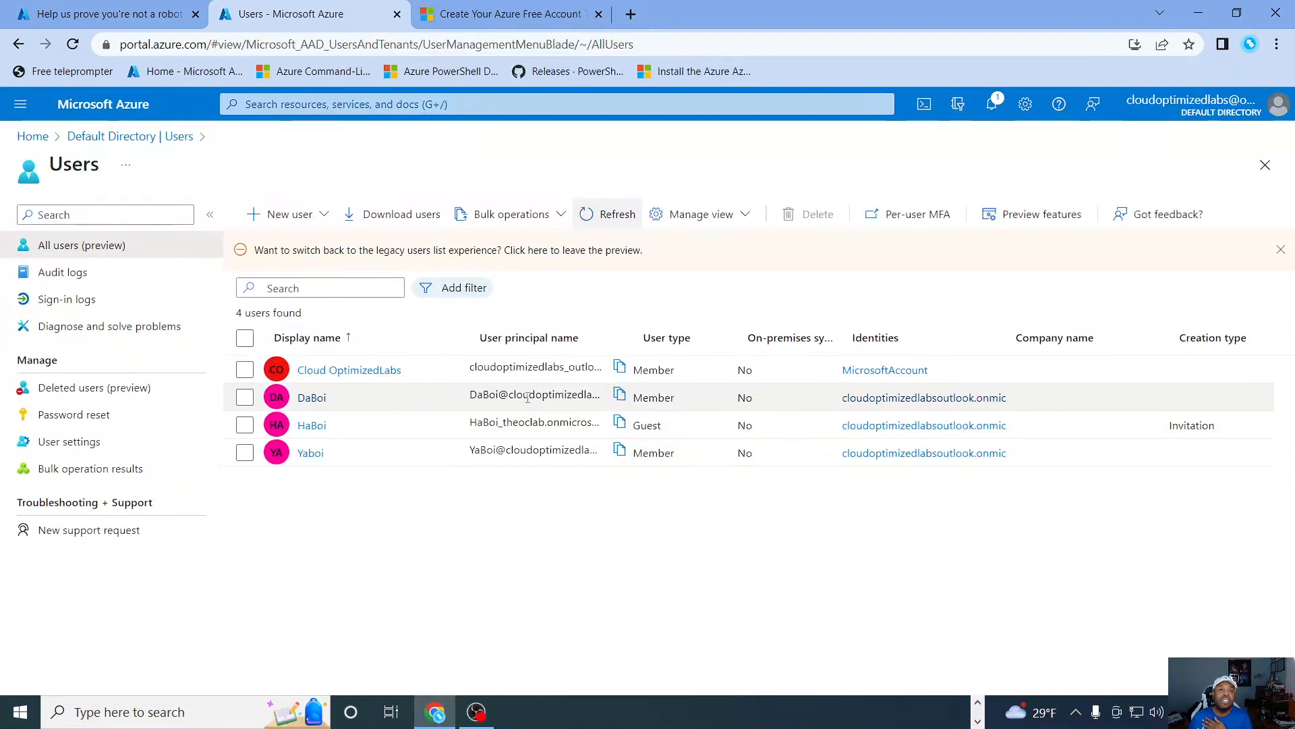
- Open the invited guest's profile and look over the basic info and account feed in its overview
left_click(312, 426)
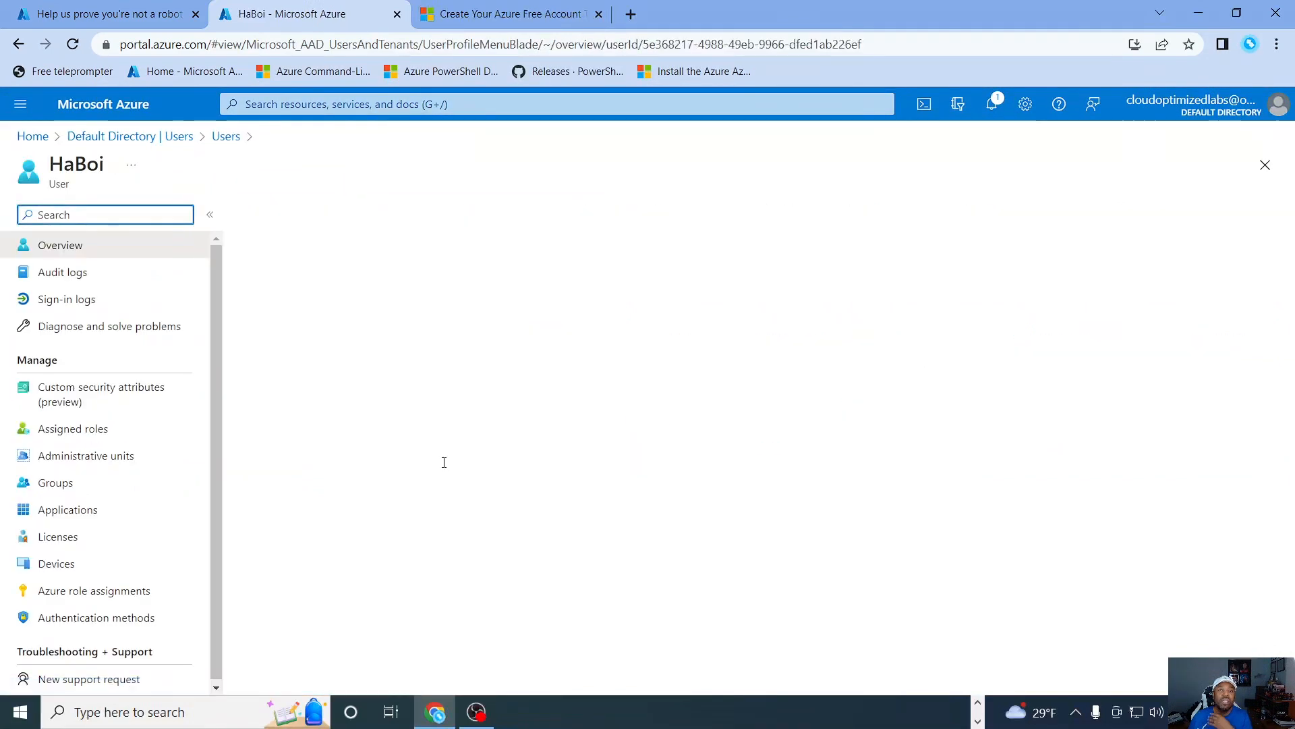
scroll(502, 452, "down", 2)
scroll(497, 435, "up", 2)
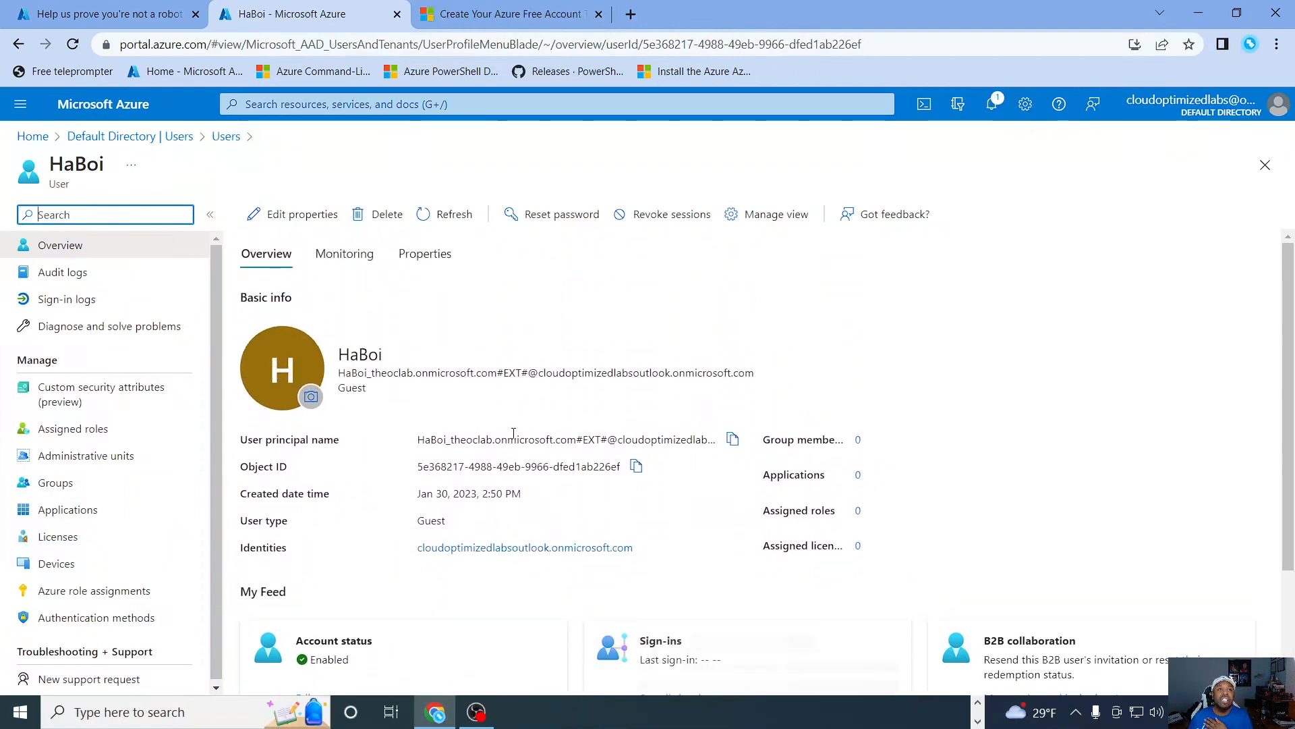
scroll(472, 442, "down", 3)
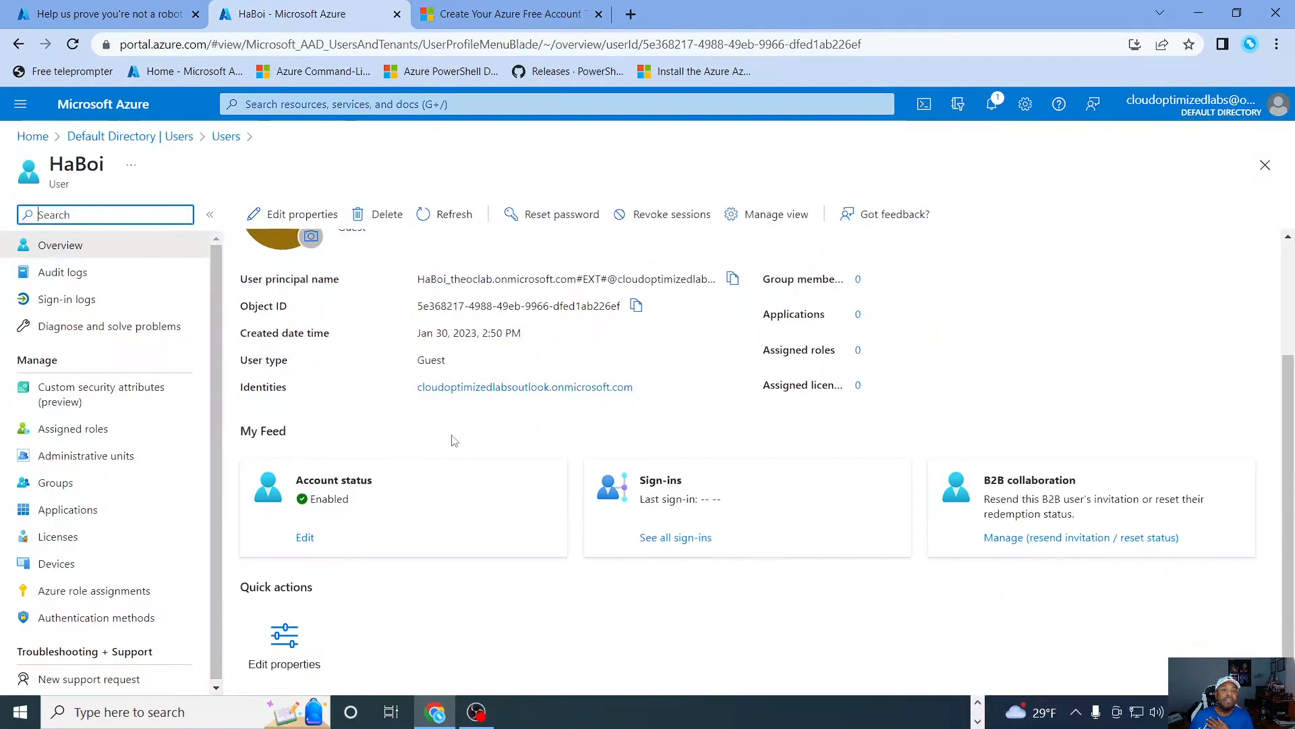
scroll(451, 440, "up", 3)
- Open the guest's editable properties, look through them down to the on-premises fields, and leave without saving
left_click(310, 214)
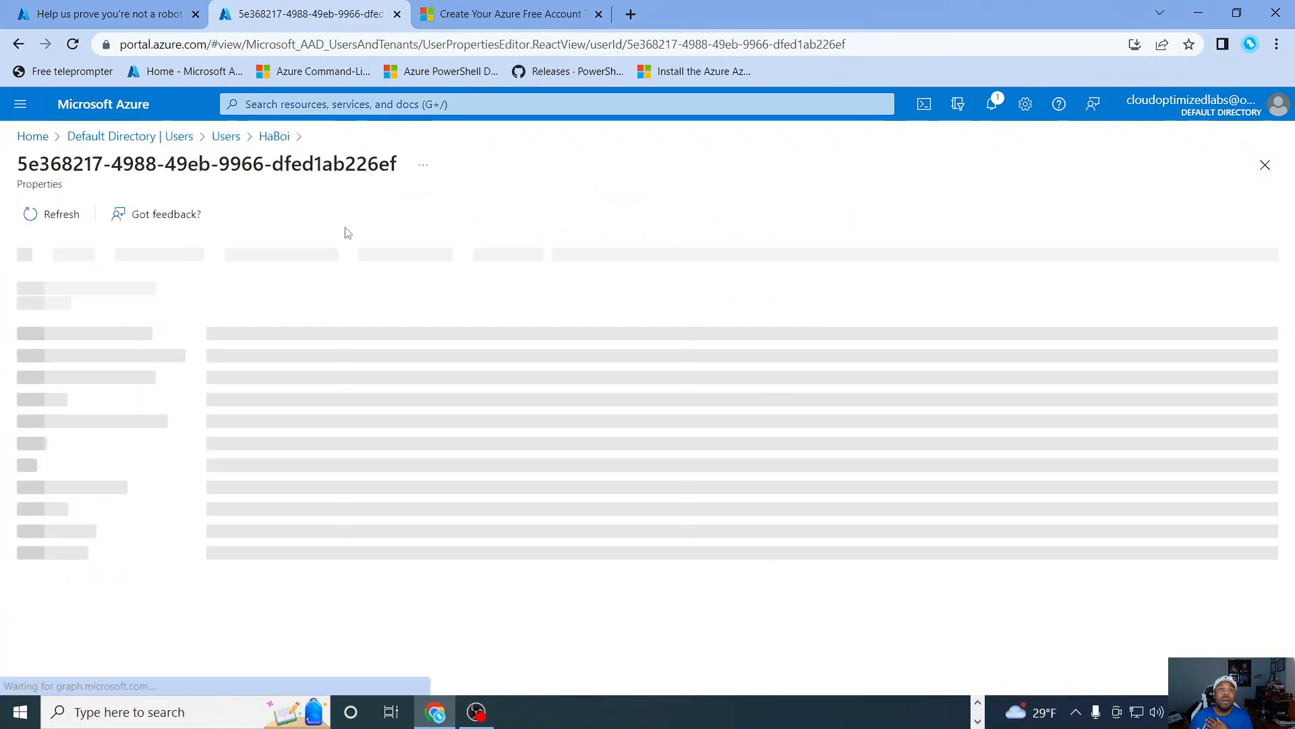
scroll(540, 443, "down", 1)
scroll(539, 443, "down", 15)
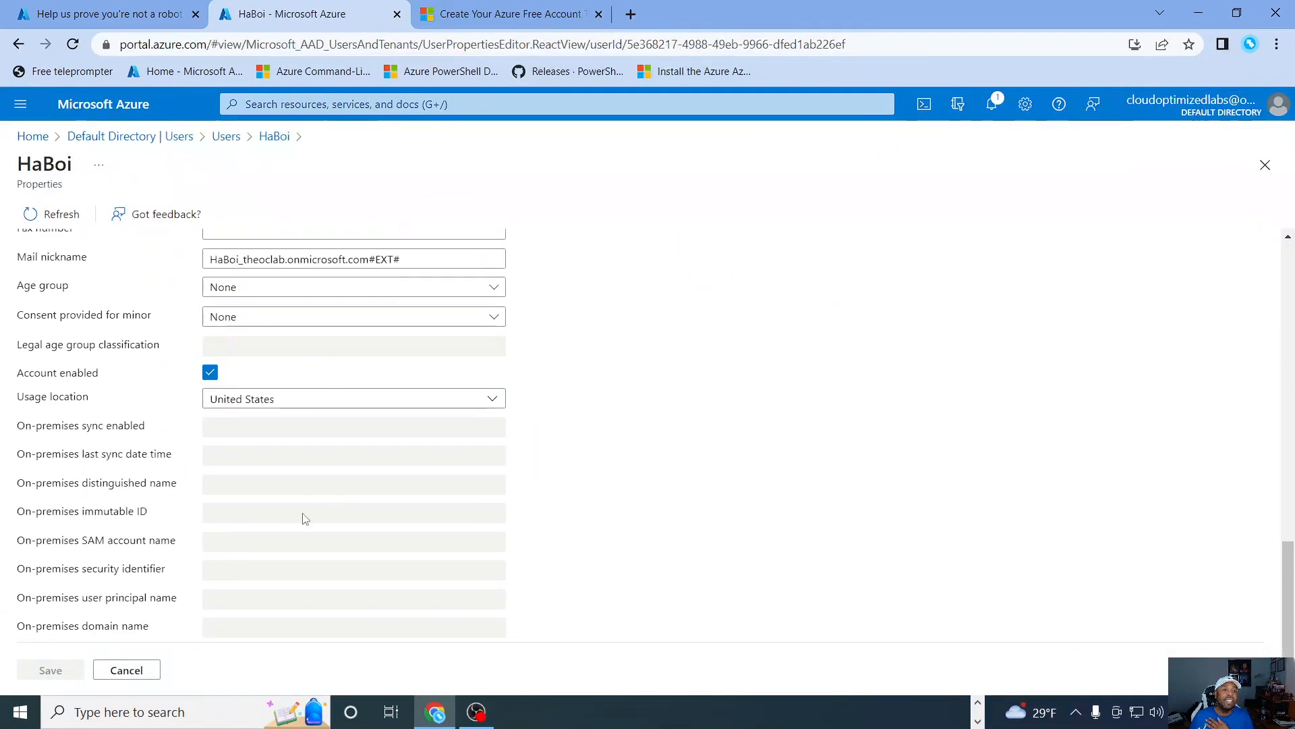
scroll(301, 518, "up", 8)
left_click(128, 670)
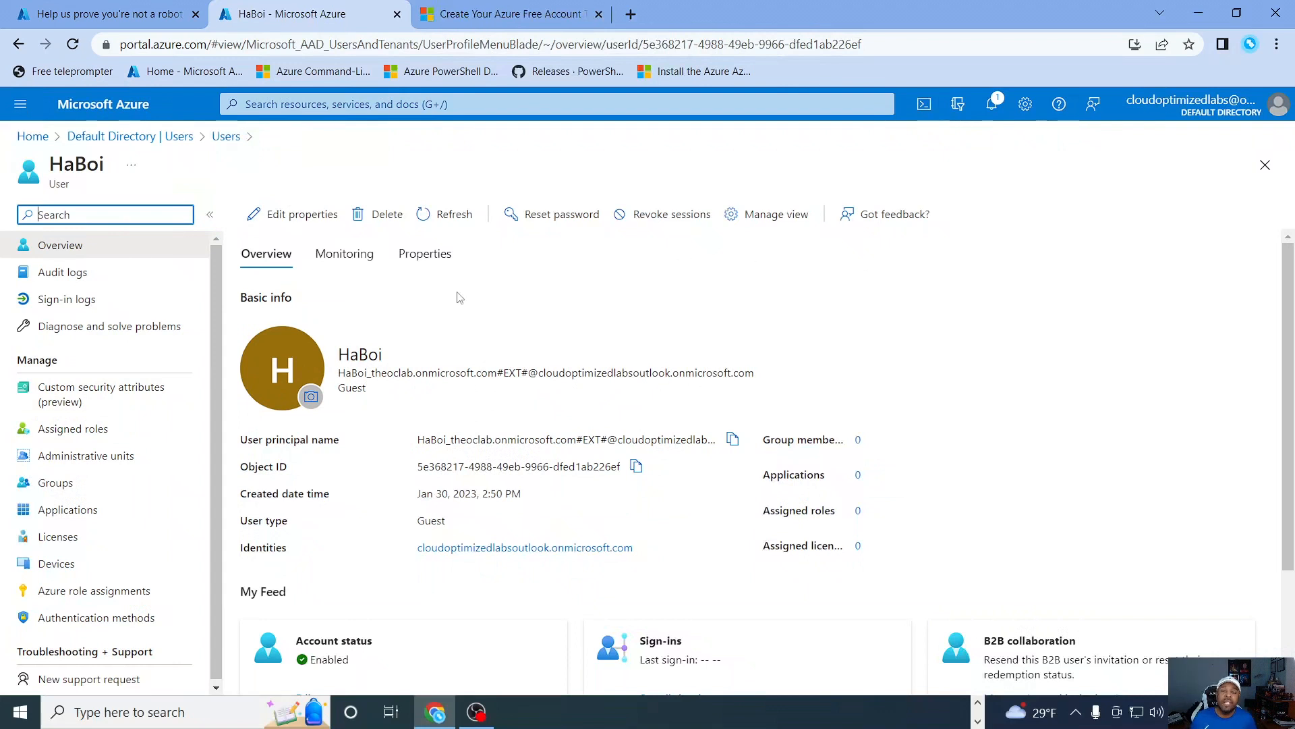
- Check the guest's group memberships and the groups available for adding, and close the group selection without choosing any
left_click(52, 485)
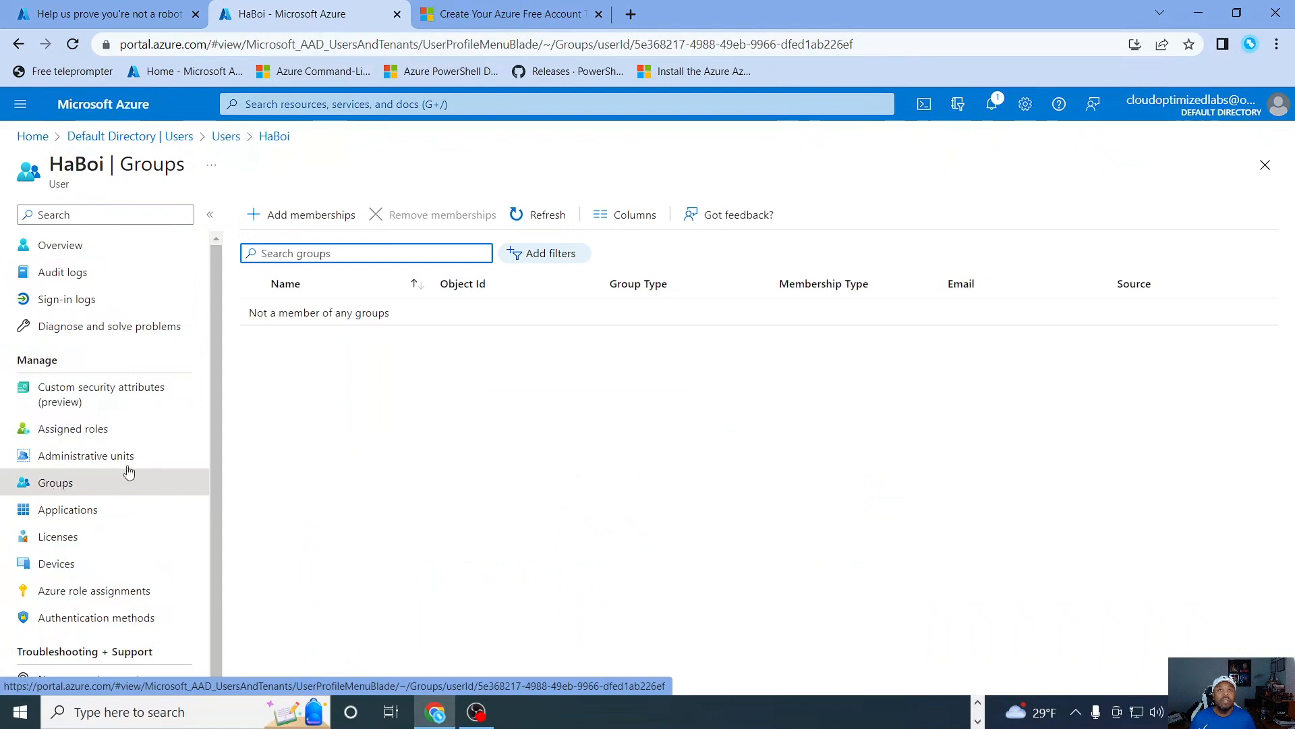
left_click(279, 222)
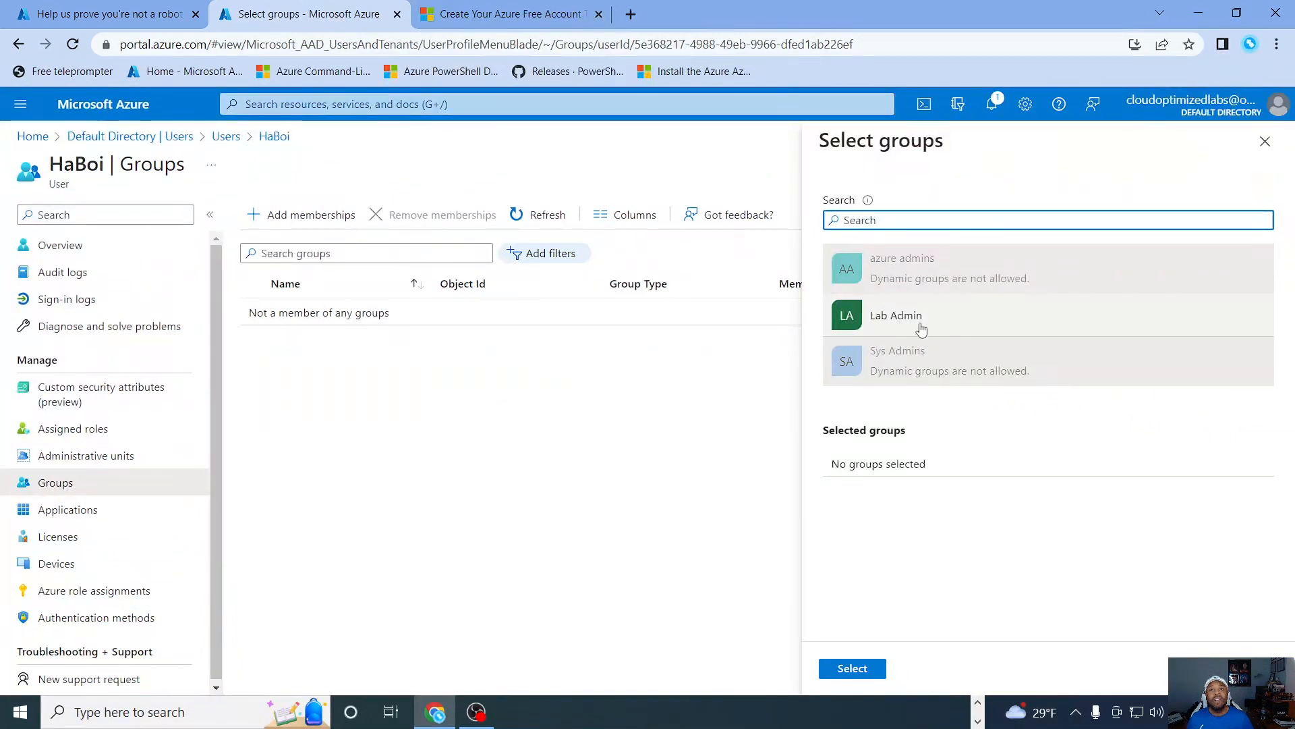
left_click(540, 383)
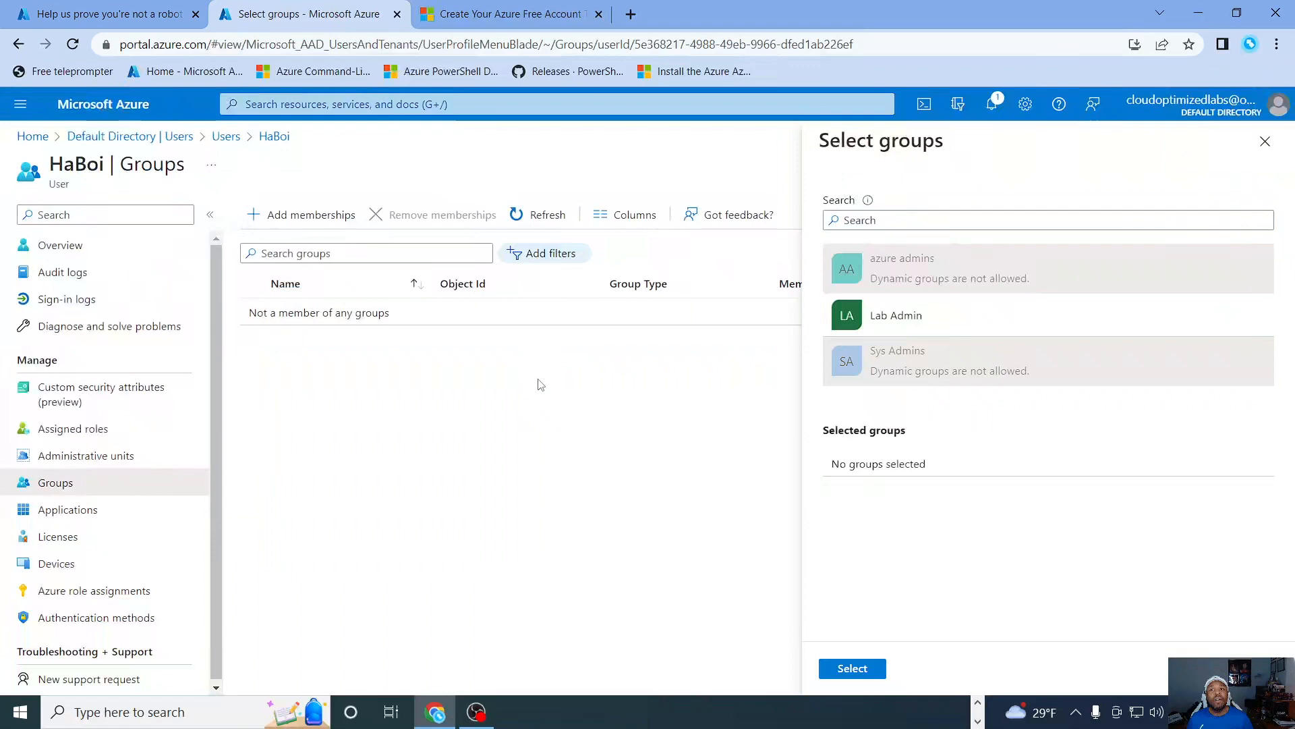
left_click(1266, 141)
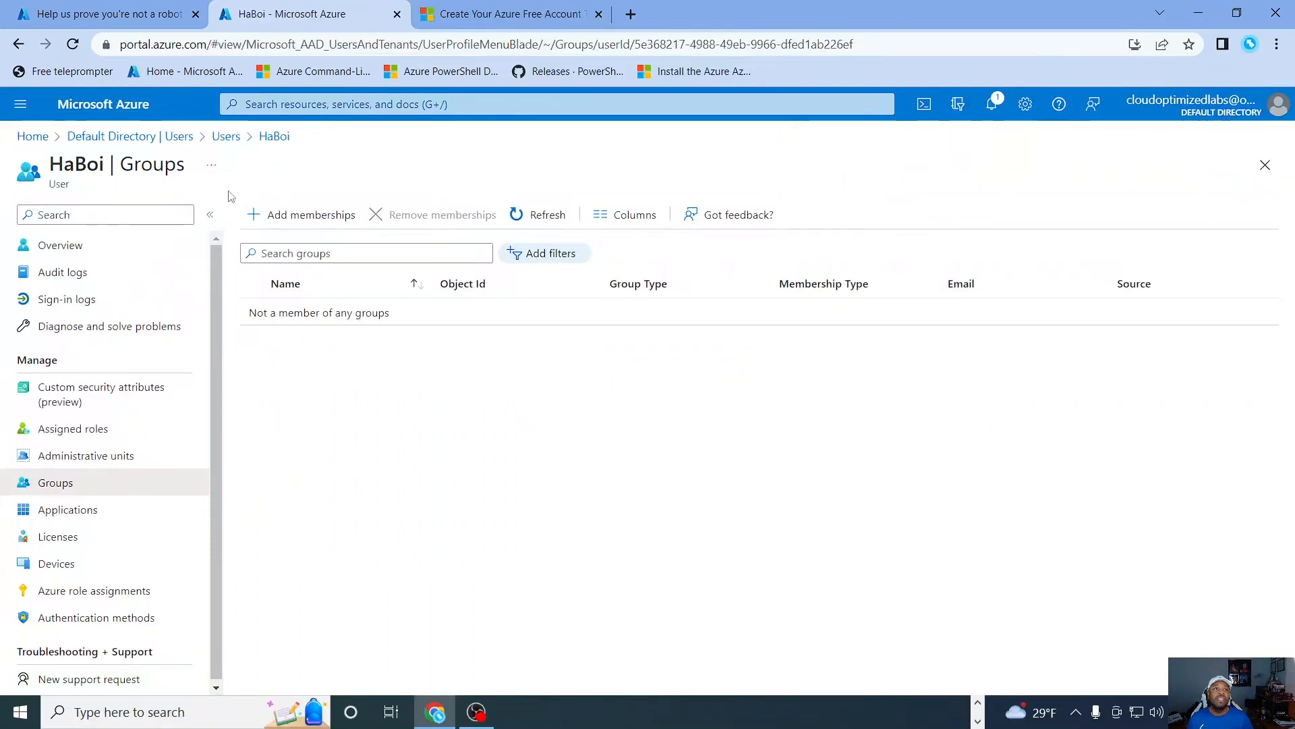
- Return to Default Directory and open its list of all groups
left_click(134, 136)
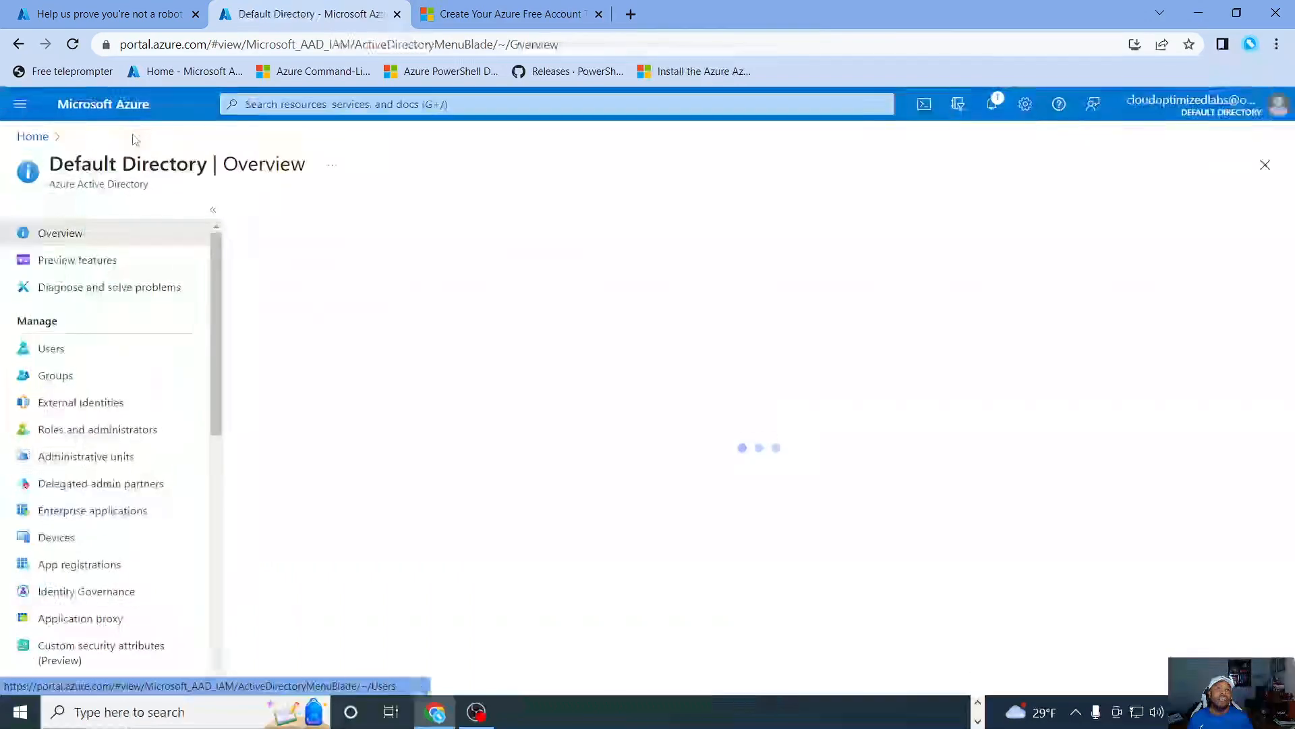
left_click(85, 373)
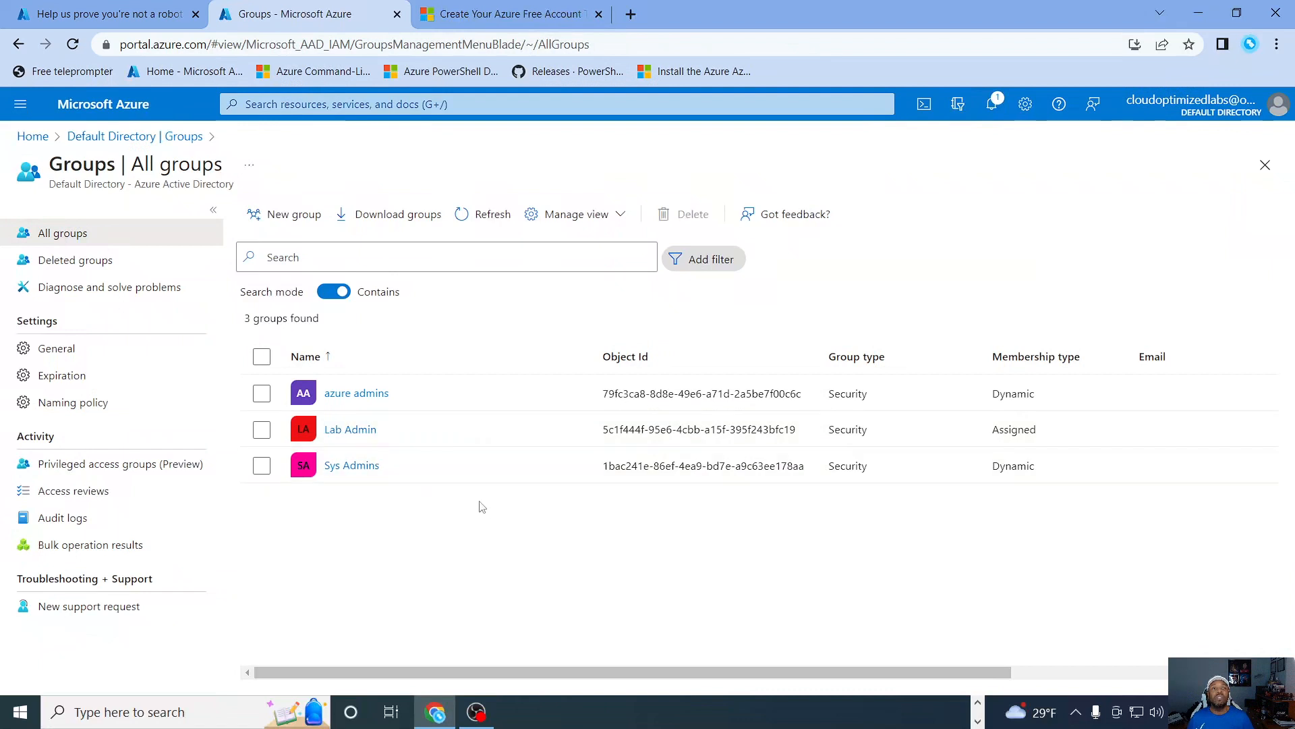
- Add the invited guest user as a direct member of the Lab Admin group and refresh its member list
left_click(348, 431)
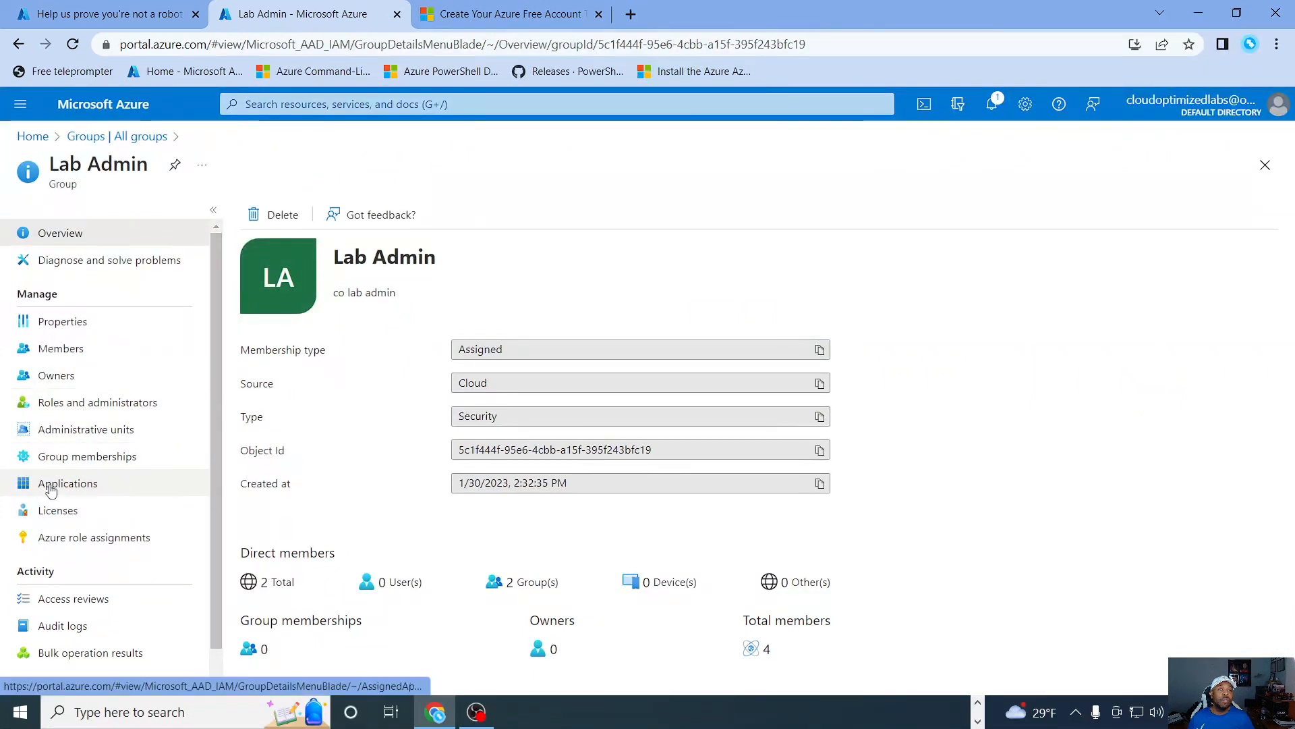
left_click(52, 351)
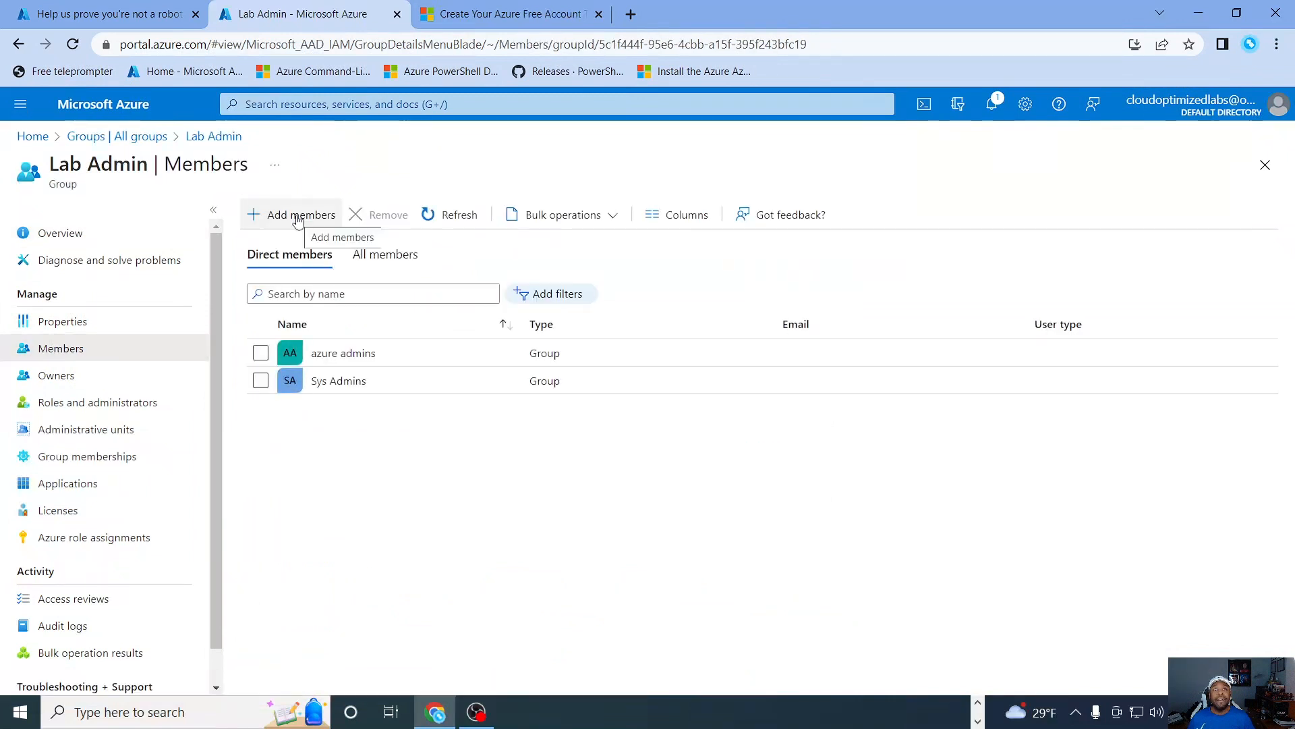
left_click(298, 216)
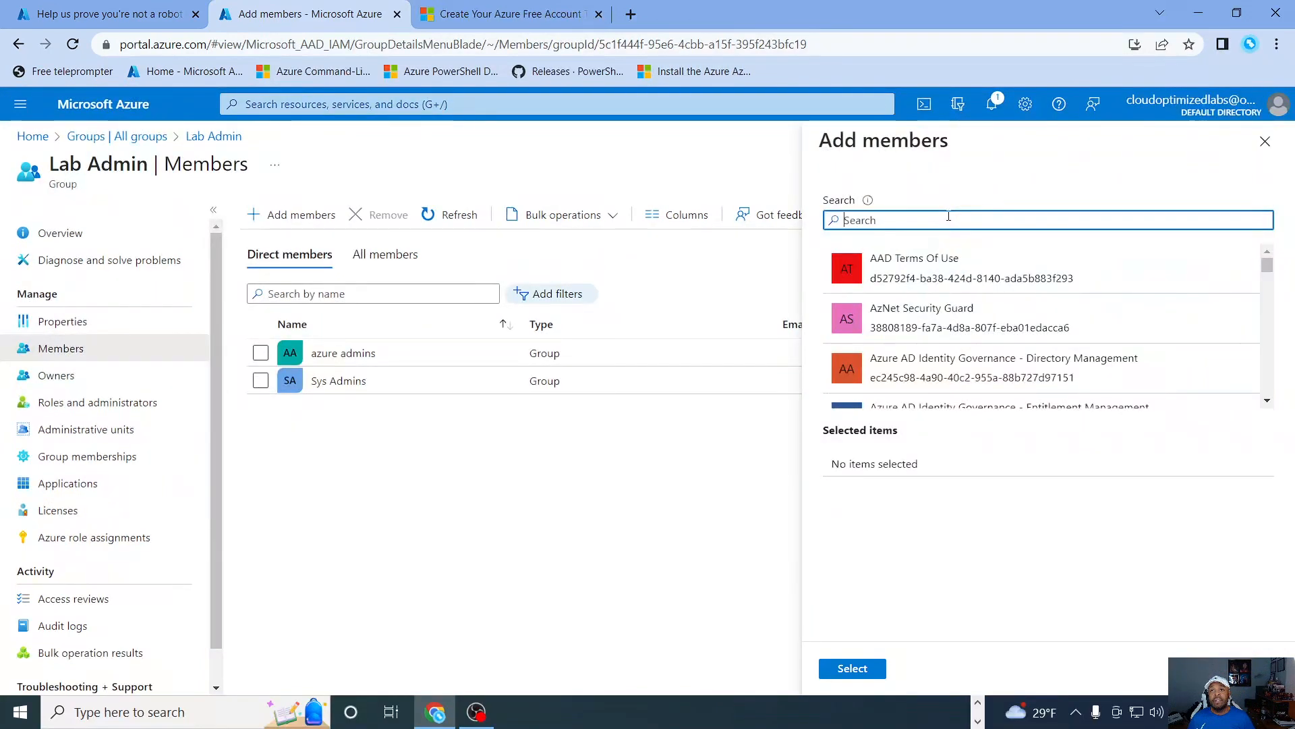
type("haboi")
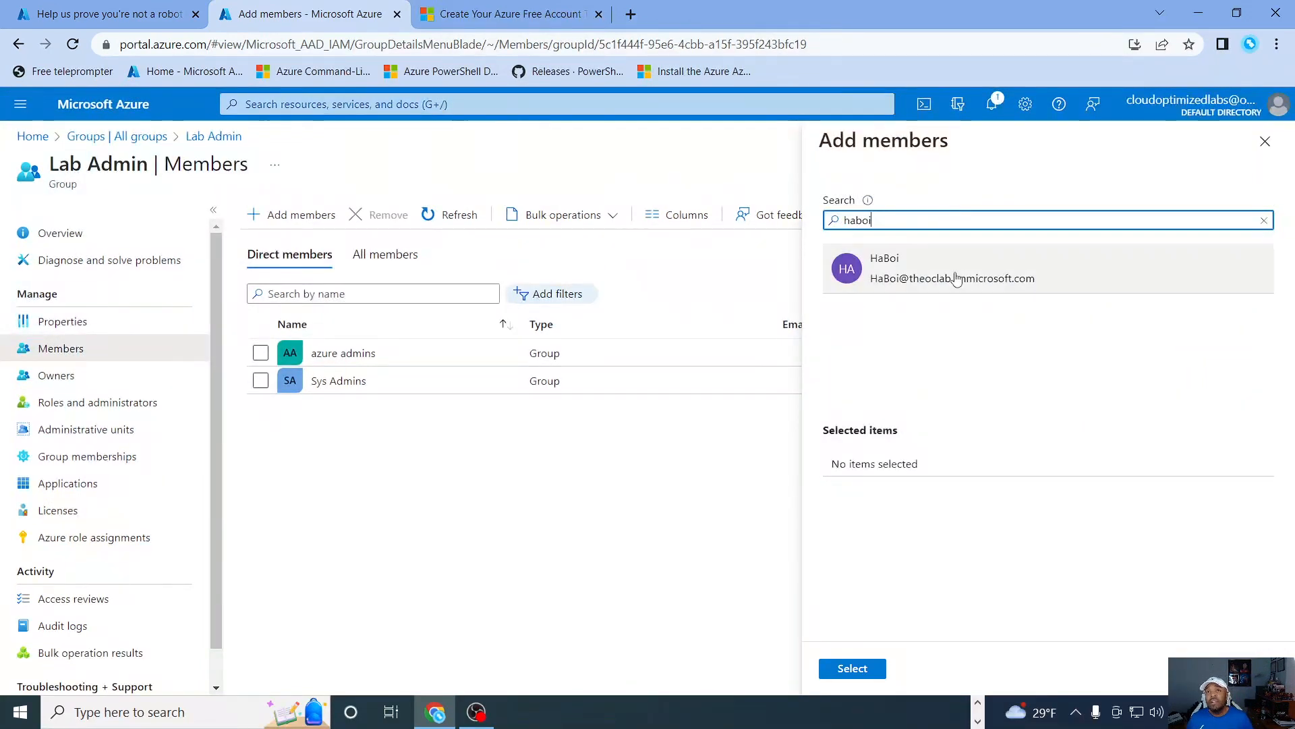
left_click(943, 270)
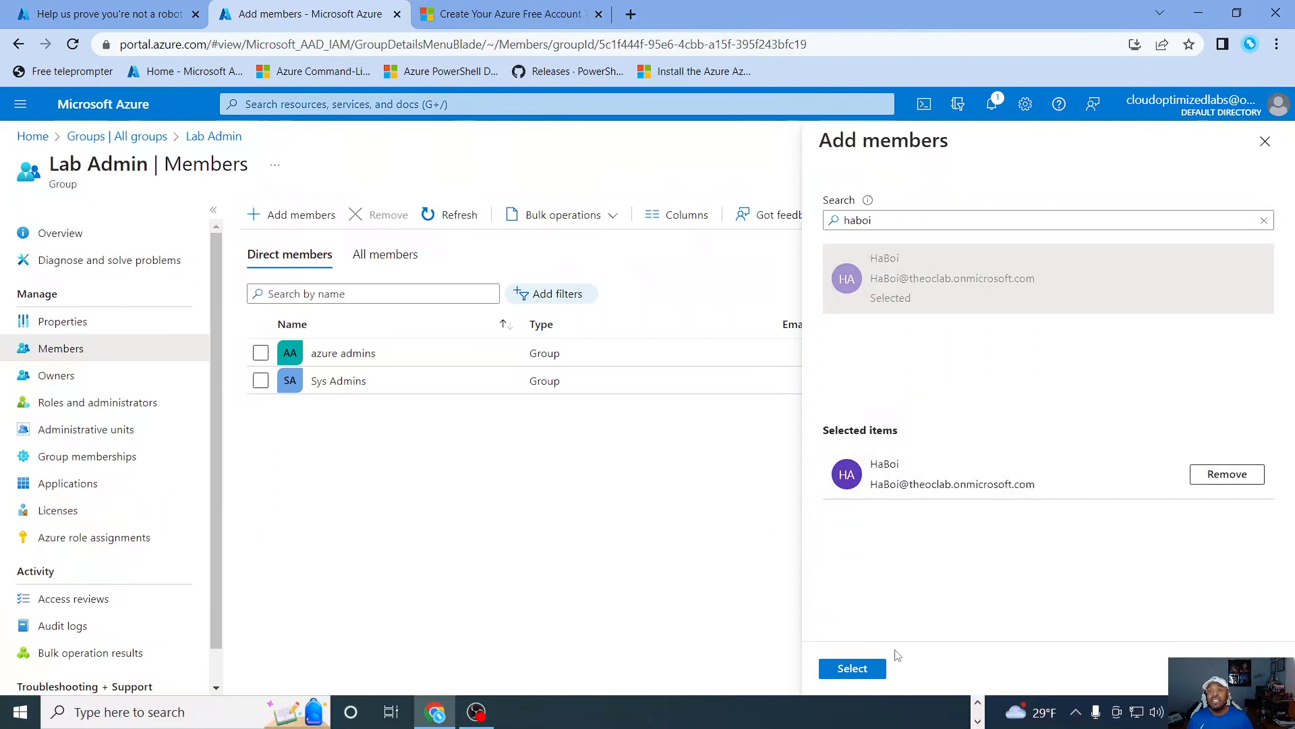
left_click(853, 669)
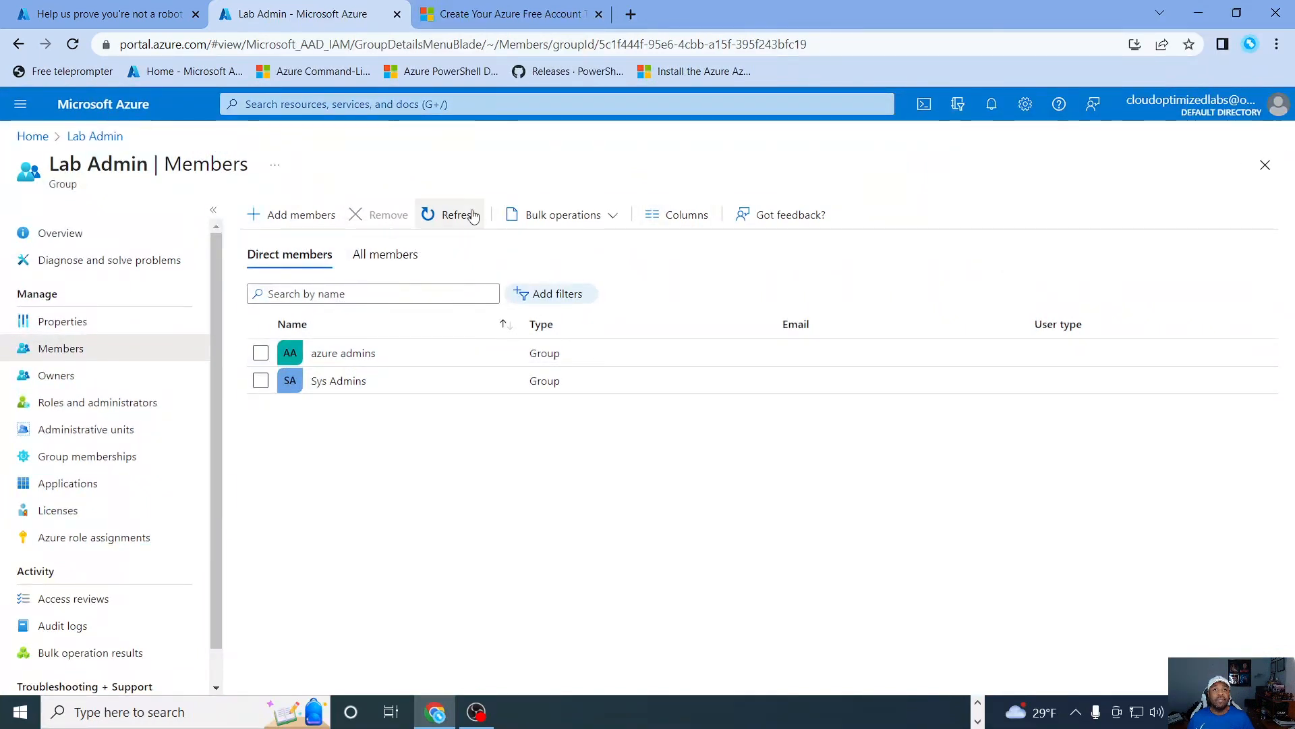
left_click(453, 216)
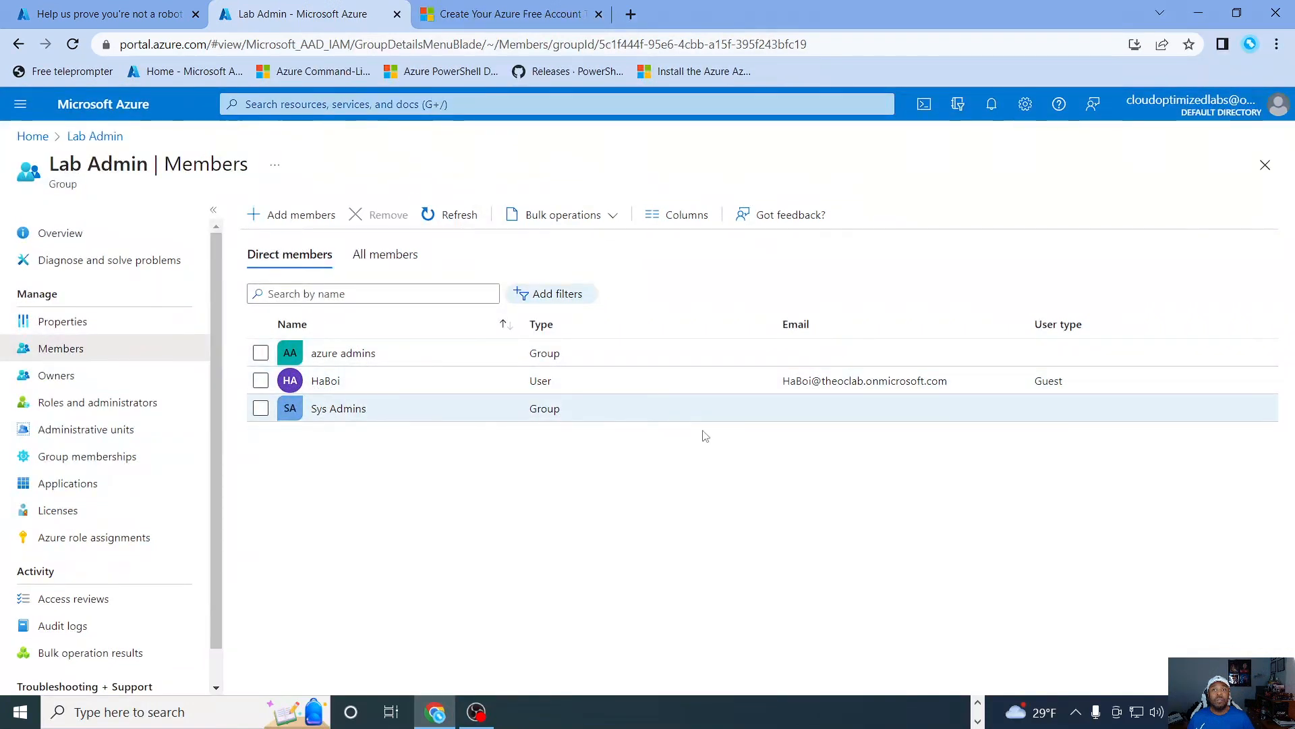